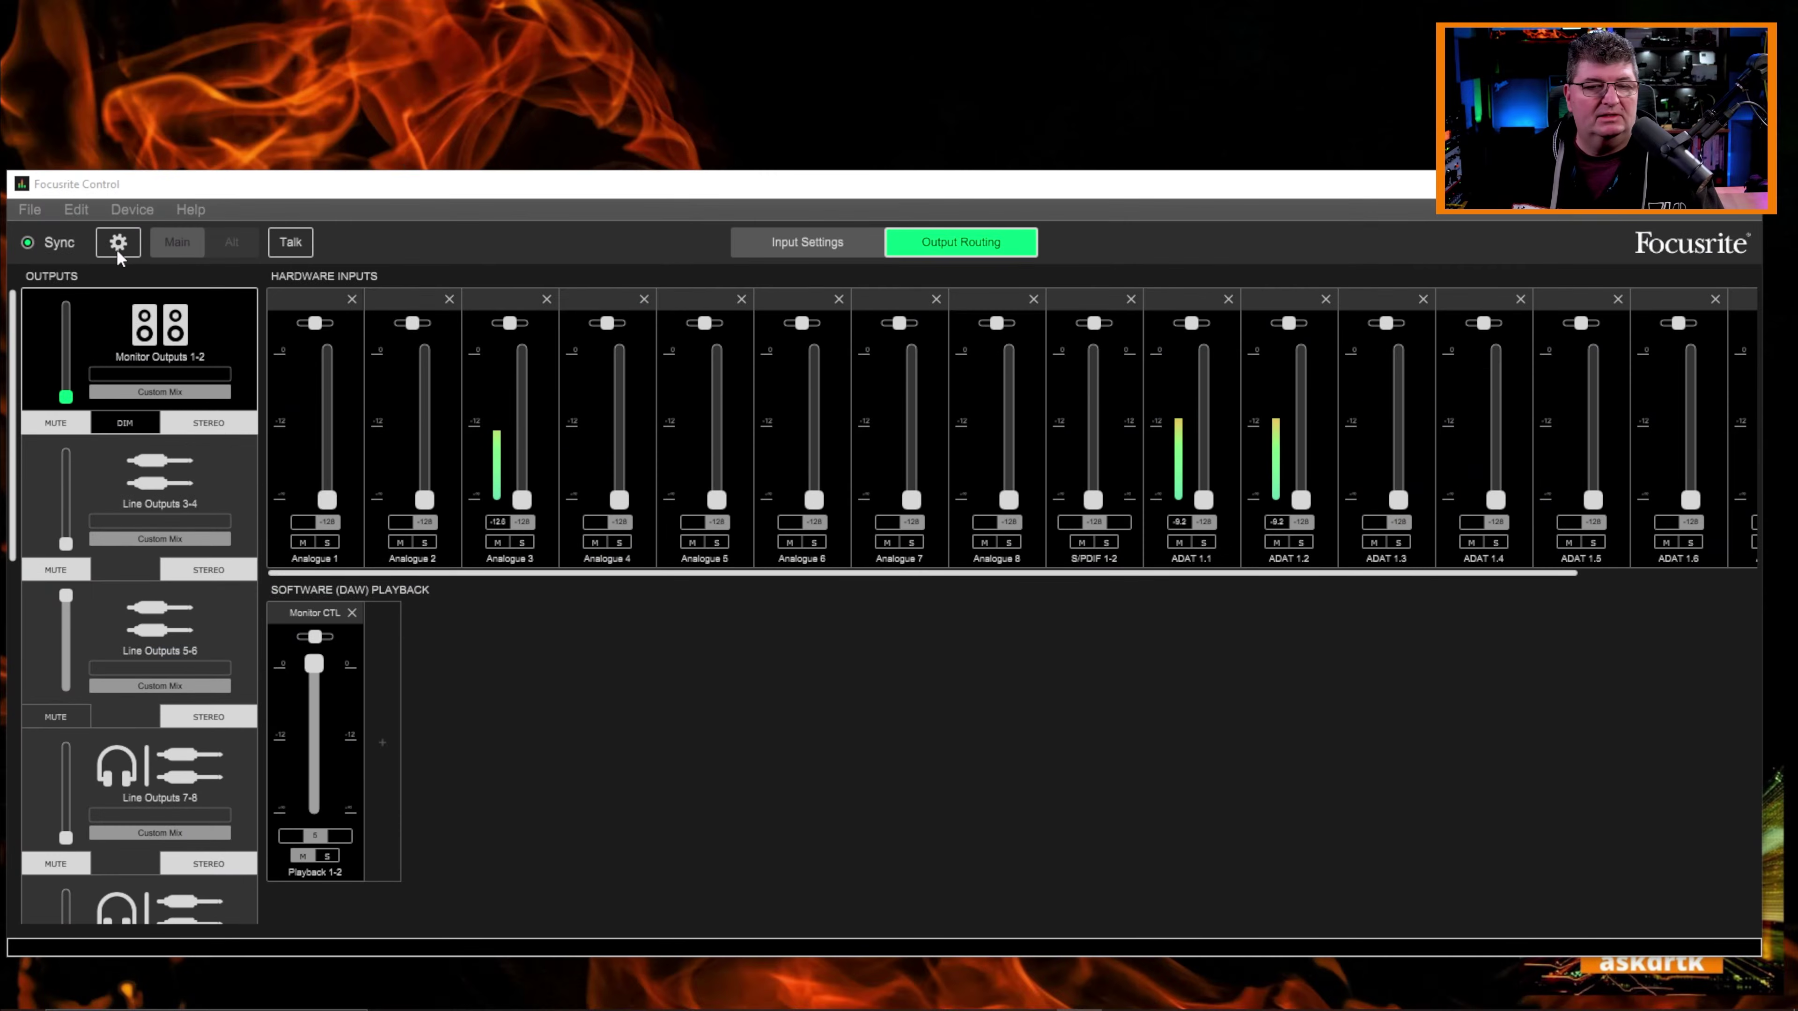
- Open the device settings, extend the hardware monitor controls to outputs 1-4, and set them back to 1-2
left_click(116, 244)
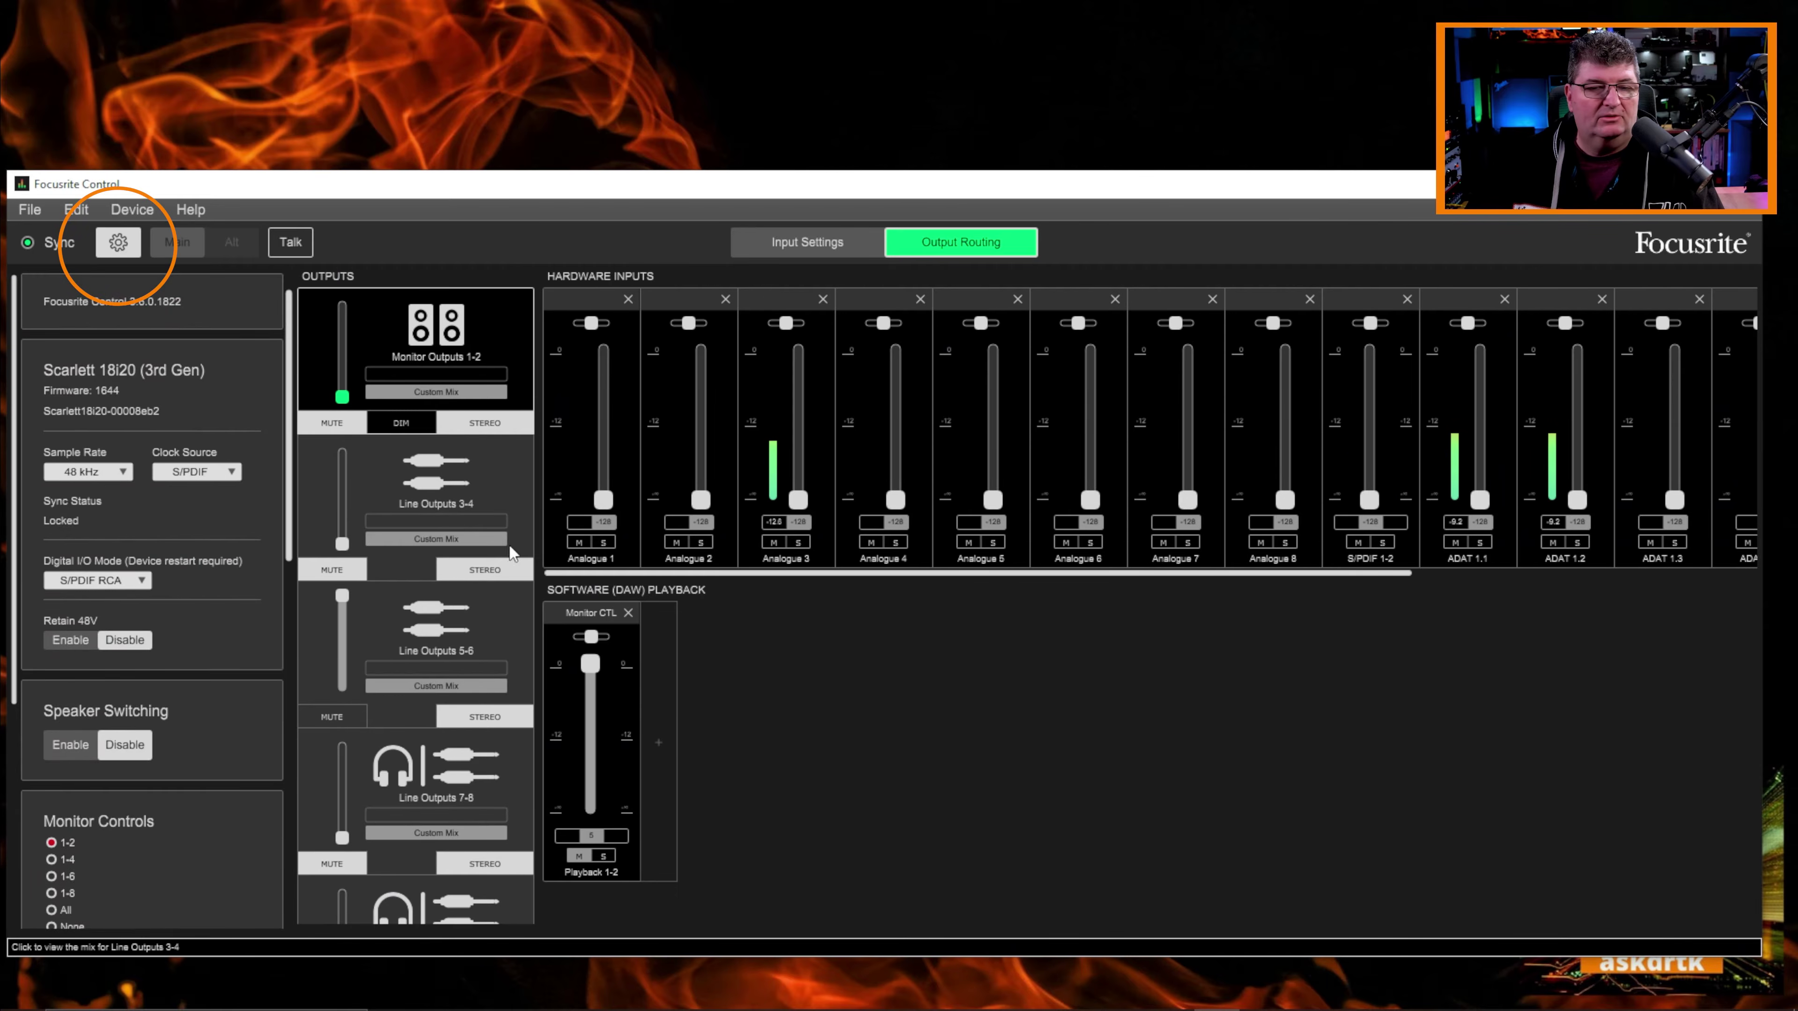
scroll(166, 594, "down", 3)
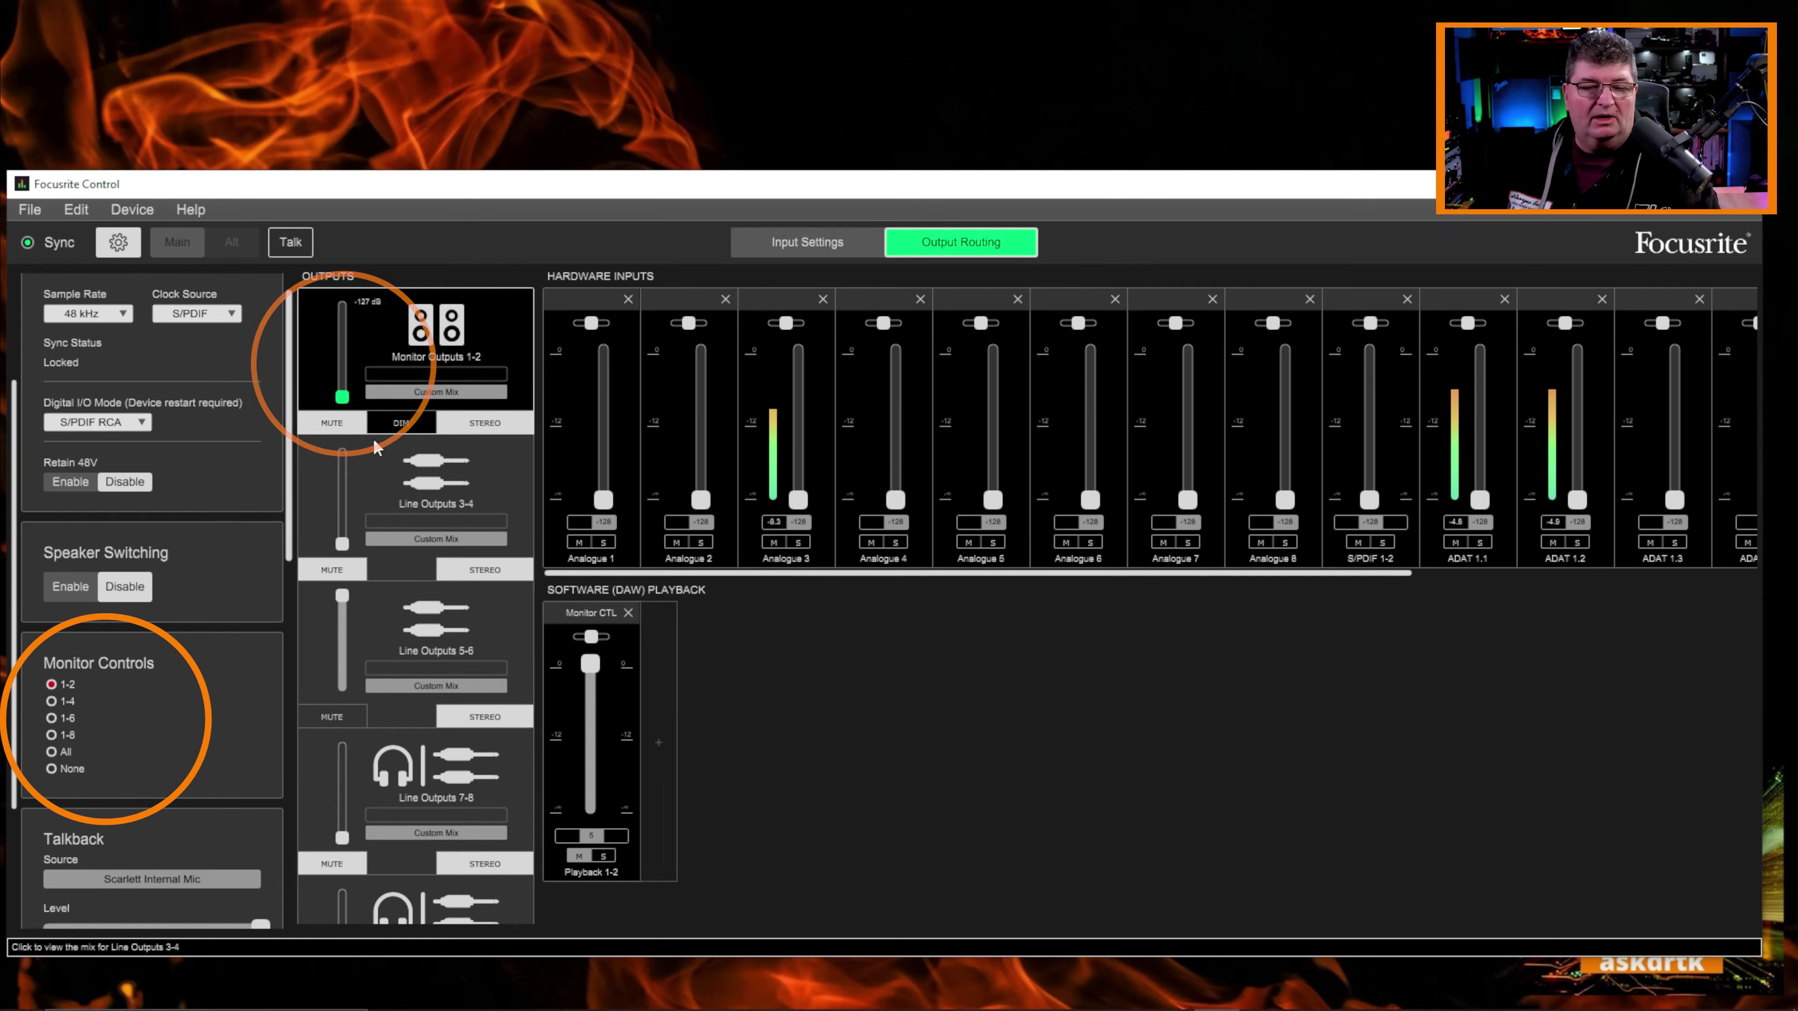
left_click(52, 701)
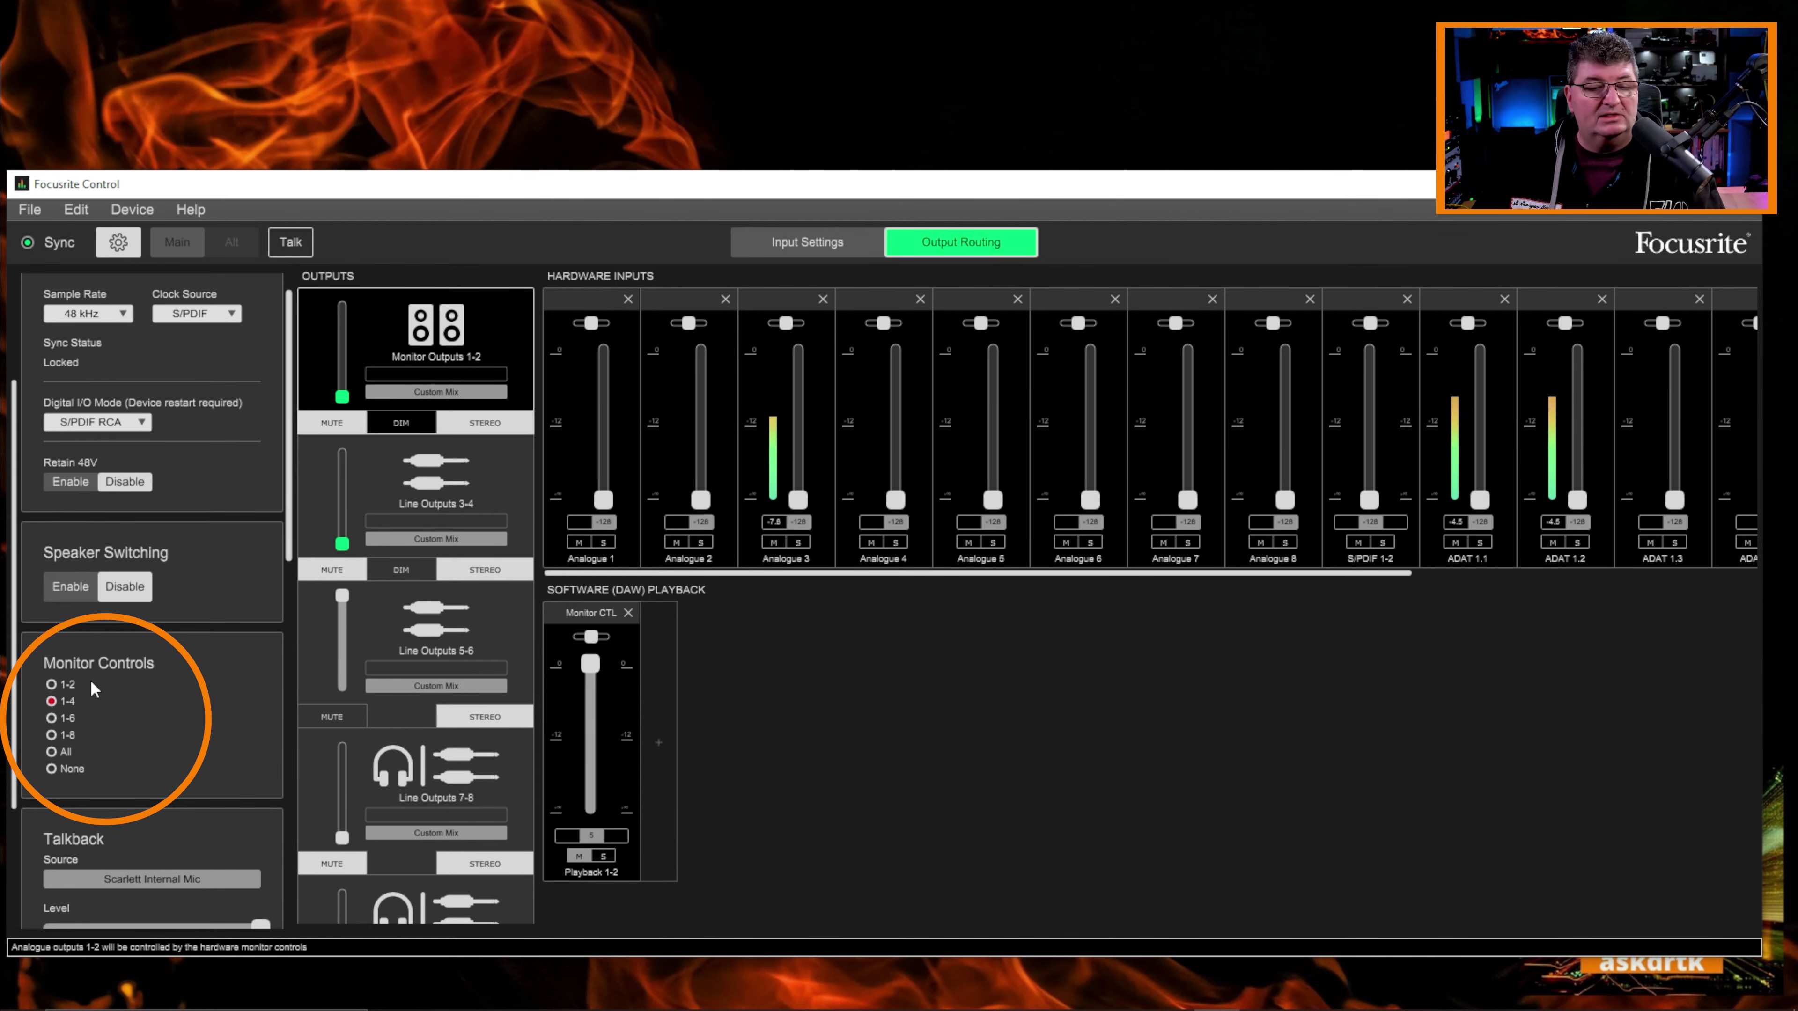
left_click(51, 685)
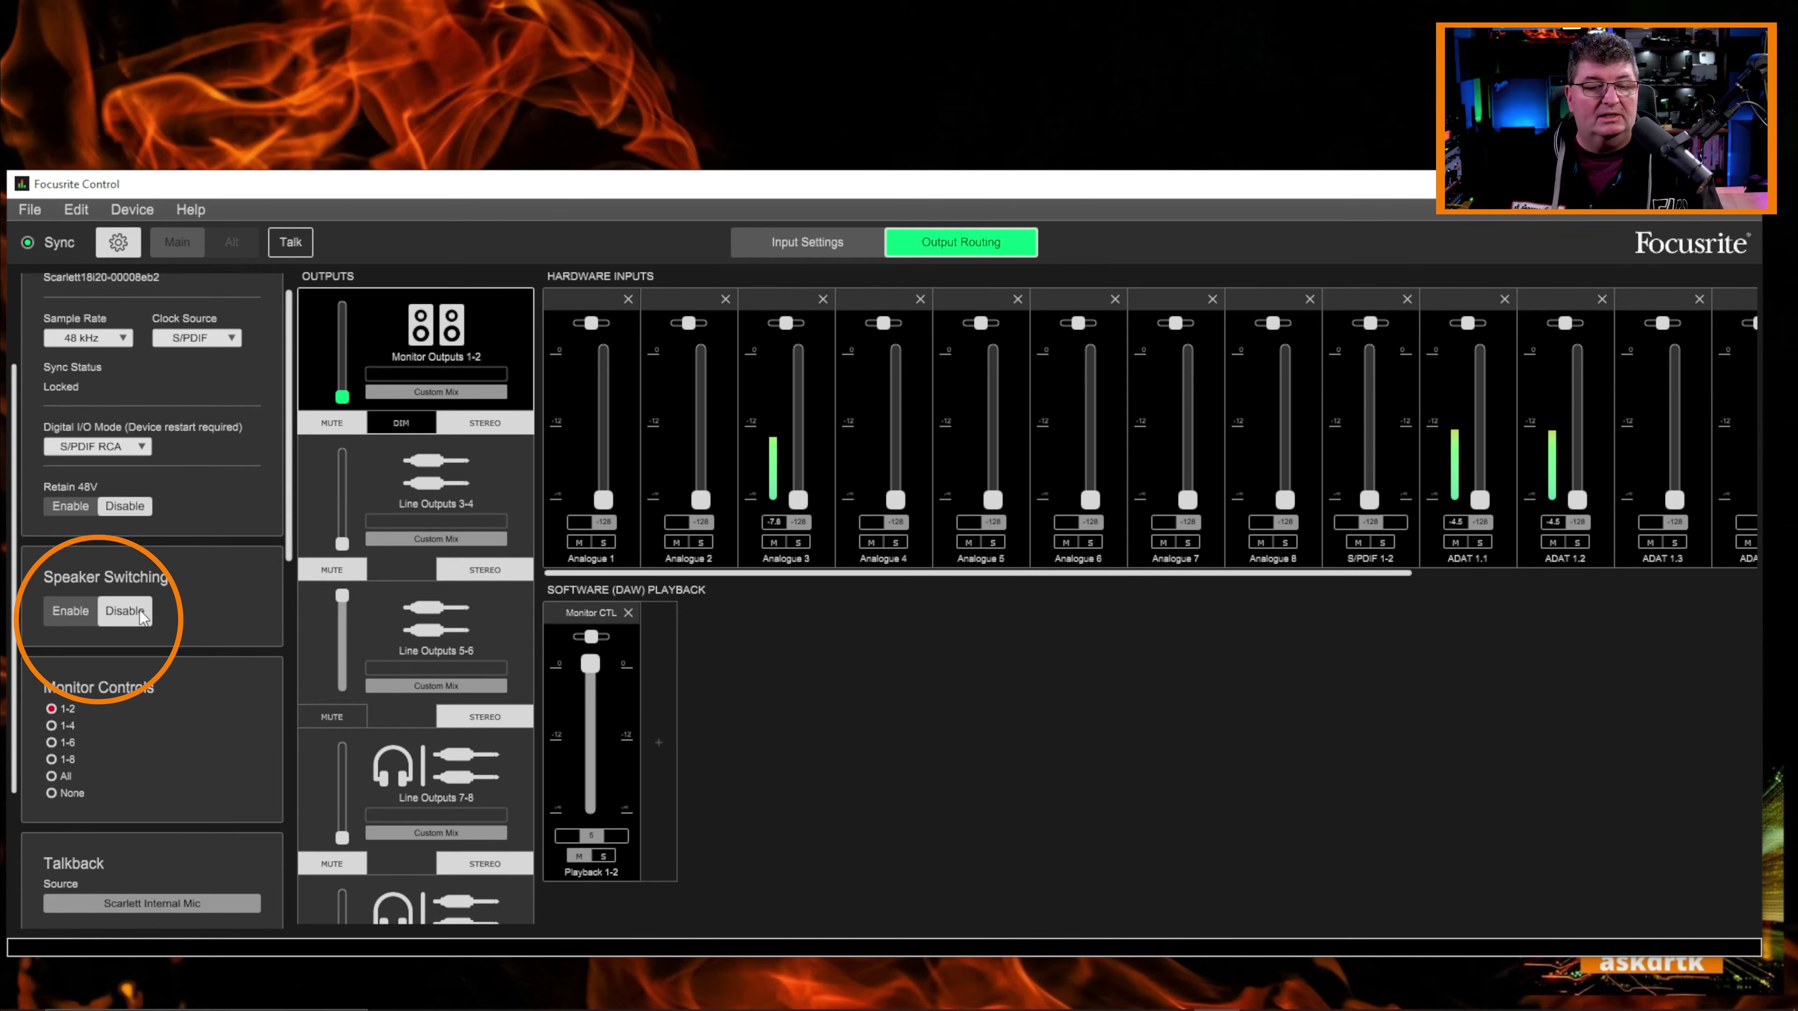
- Enable speaker switching and change the active monitors to Alt and back to Main
left_click(70, 616)
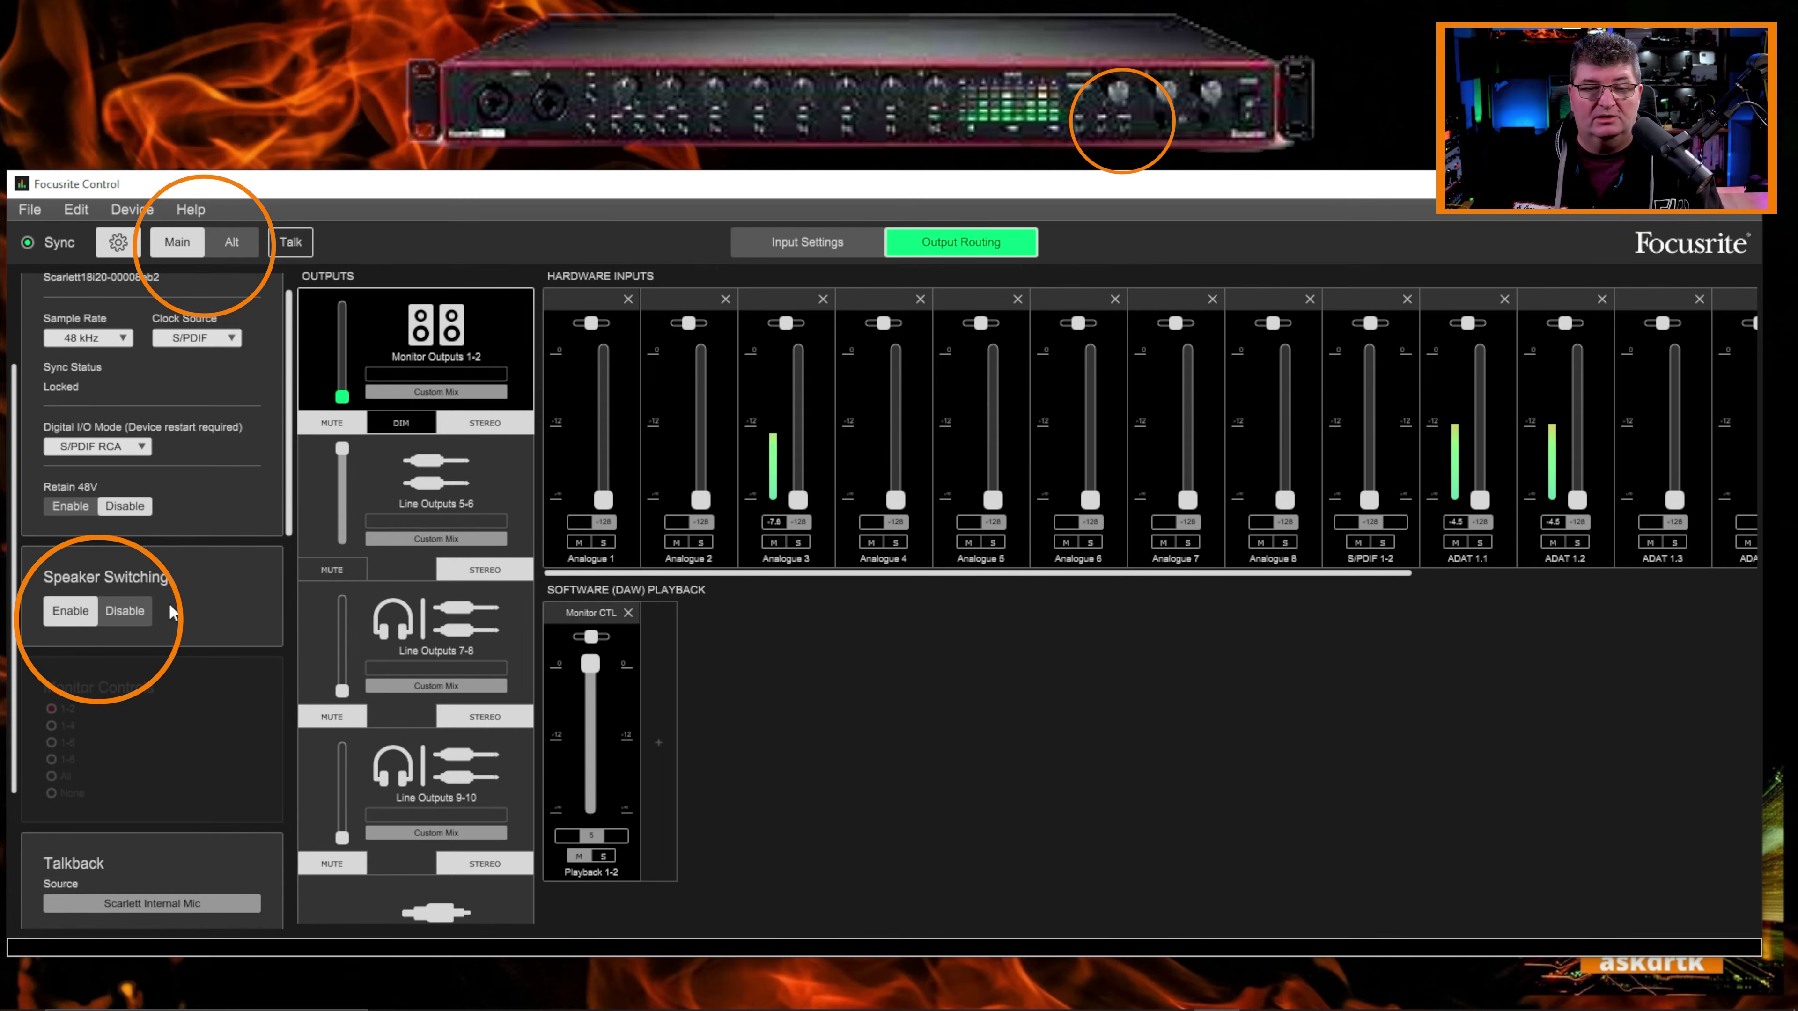
left_click(240, 250)
left_click(180, 244)
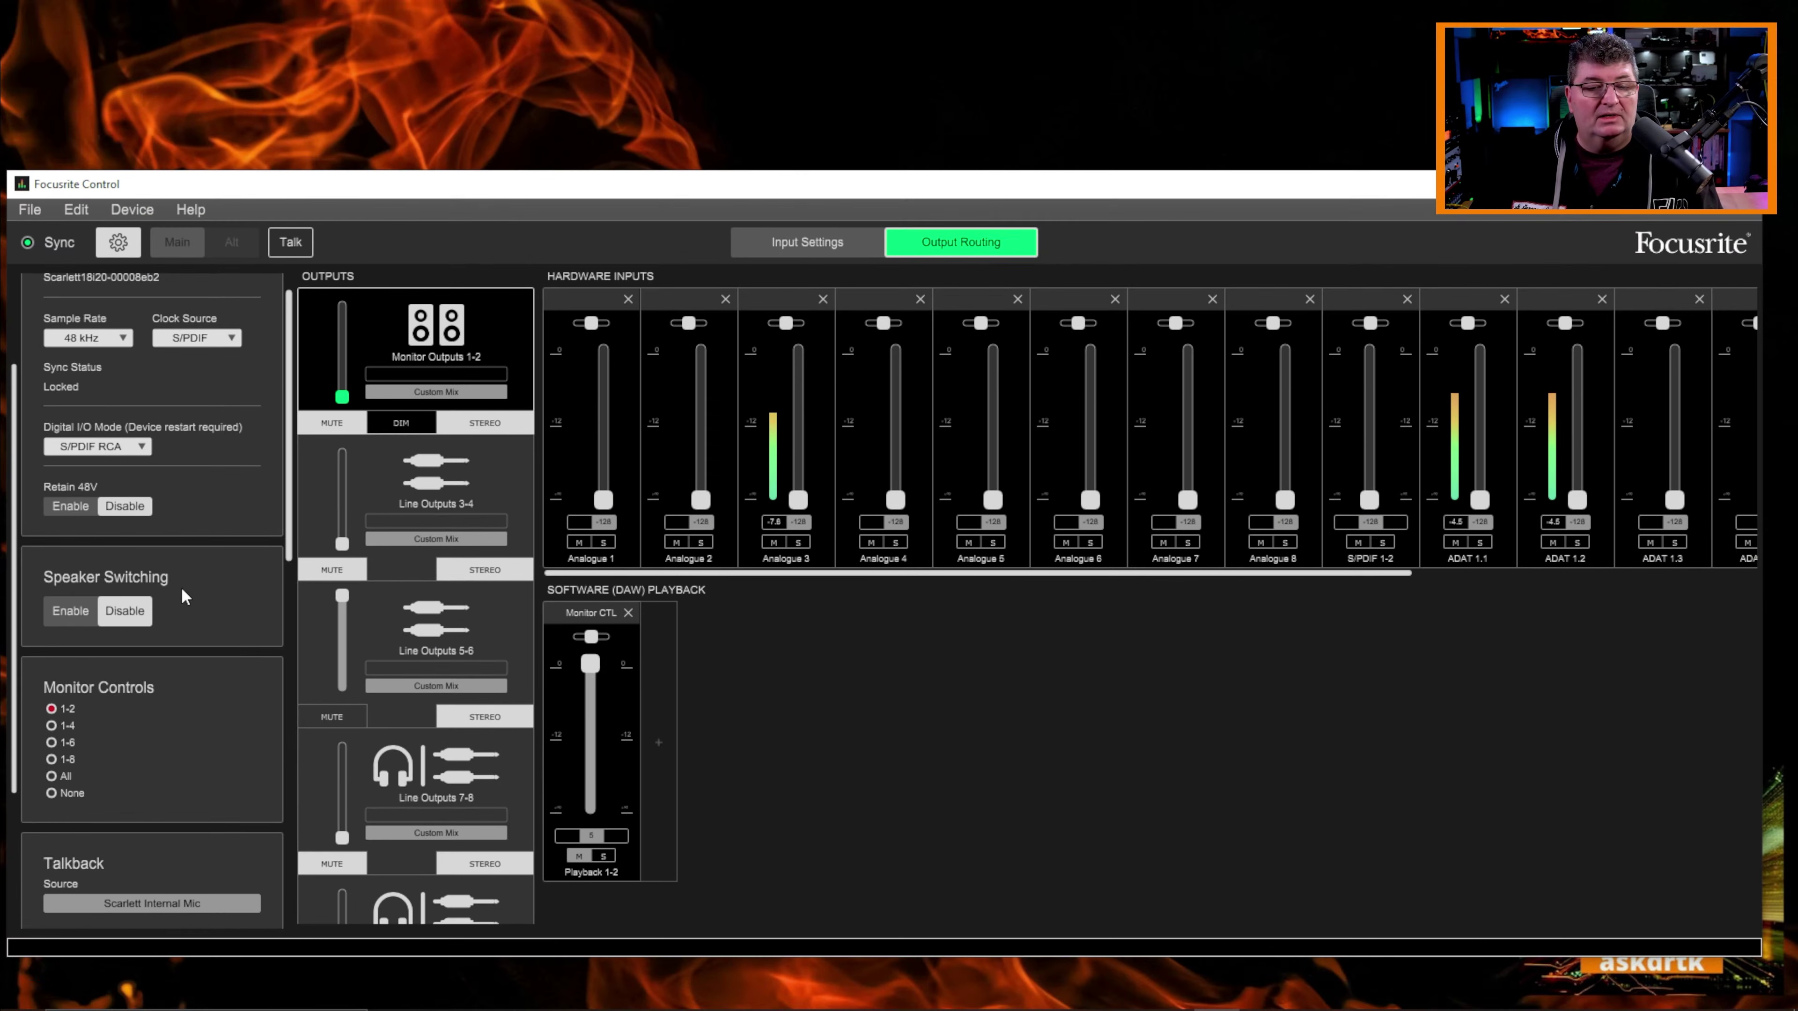
- View the talkback settings, and turn talkback on and off again
scroll(207, 710, "down", 3)
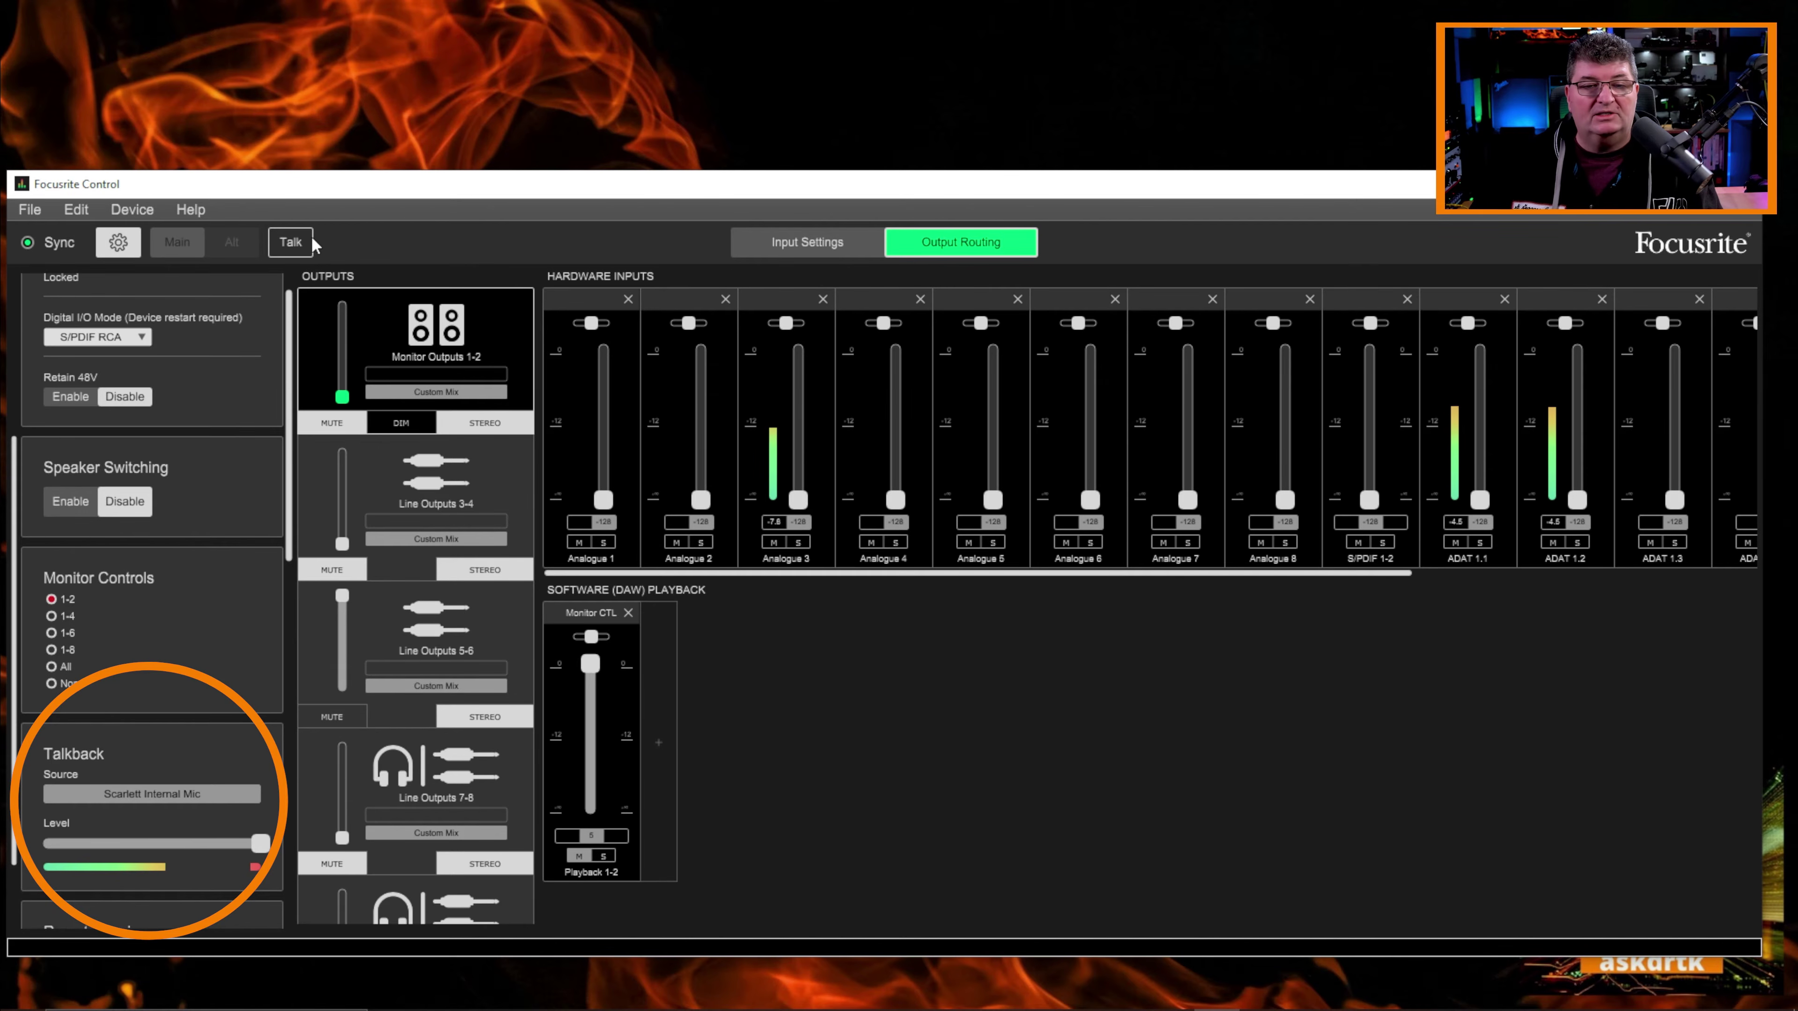
left_click(292, 247)
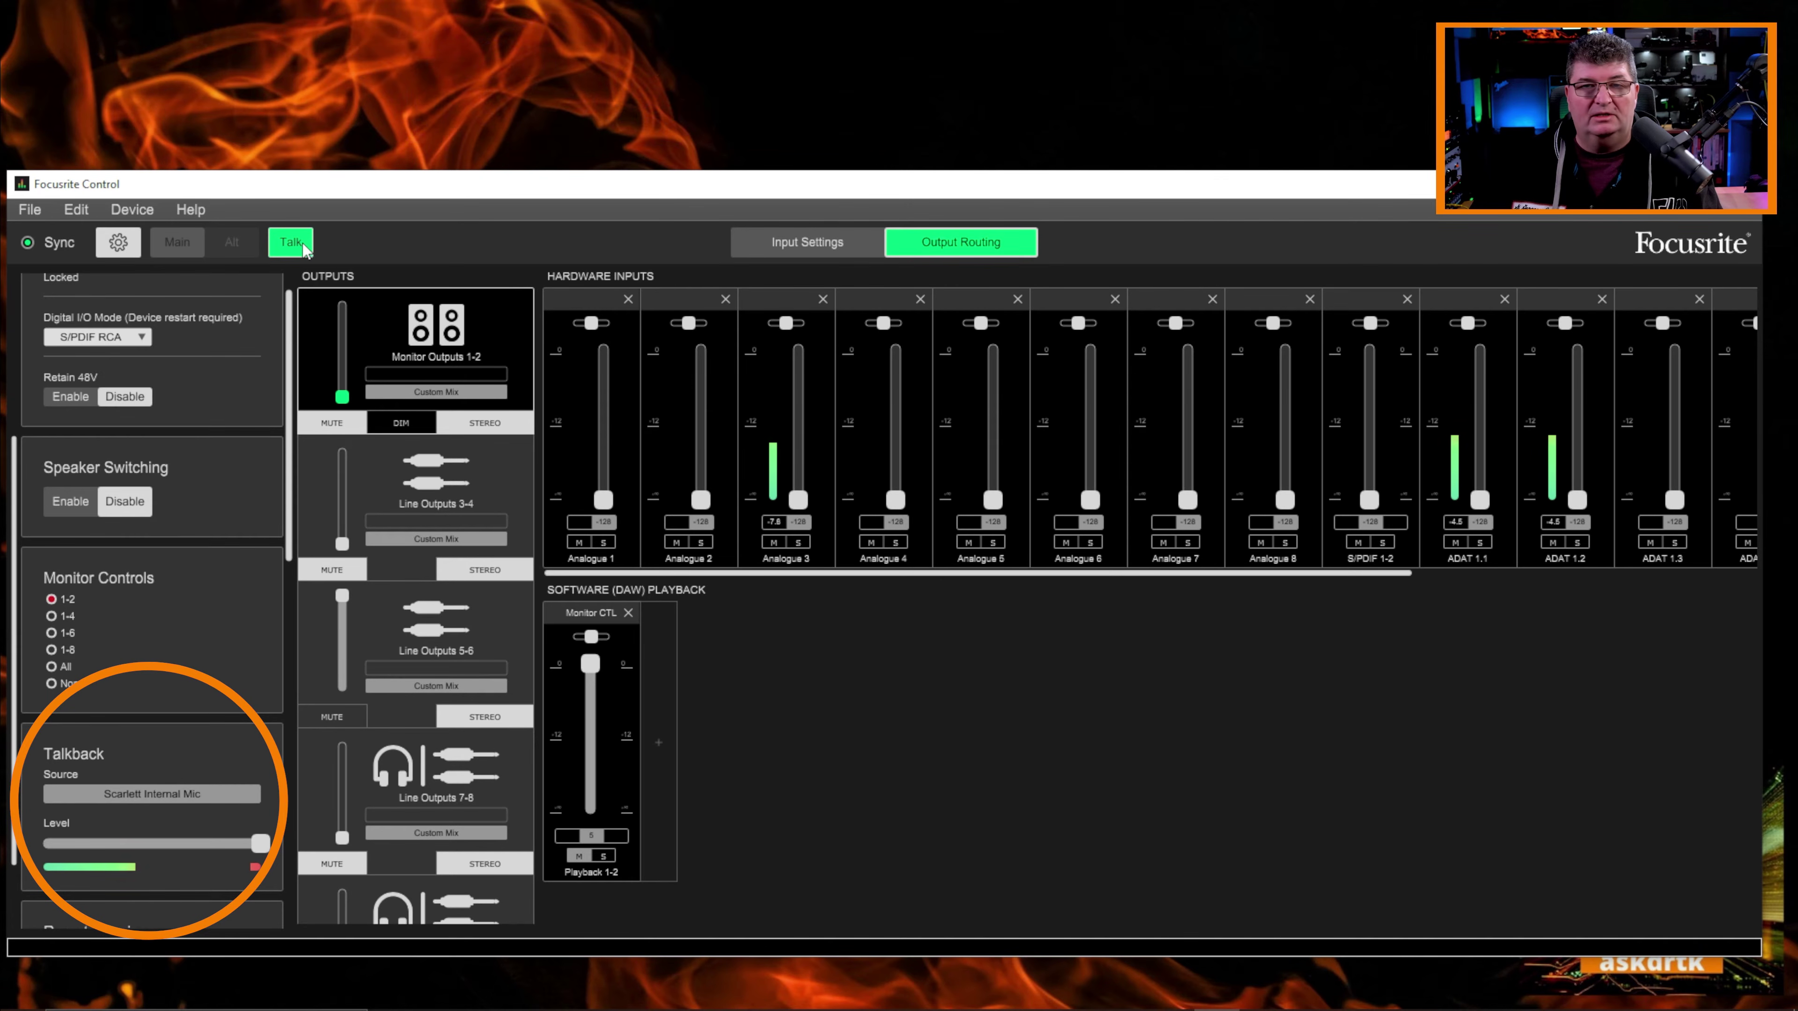
left_click(303, 248)
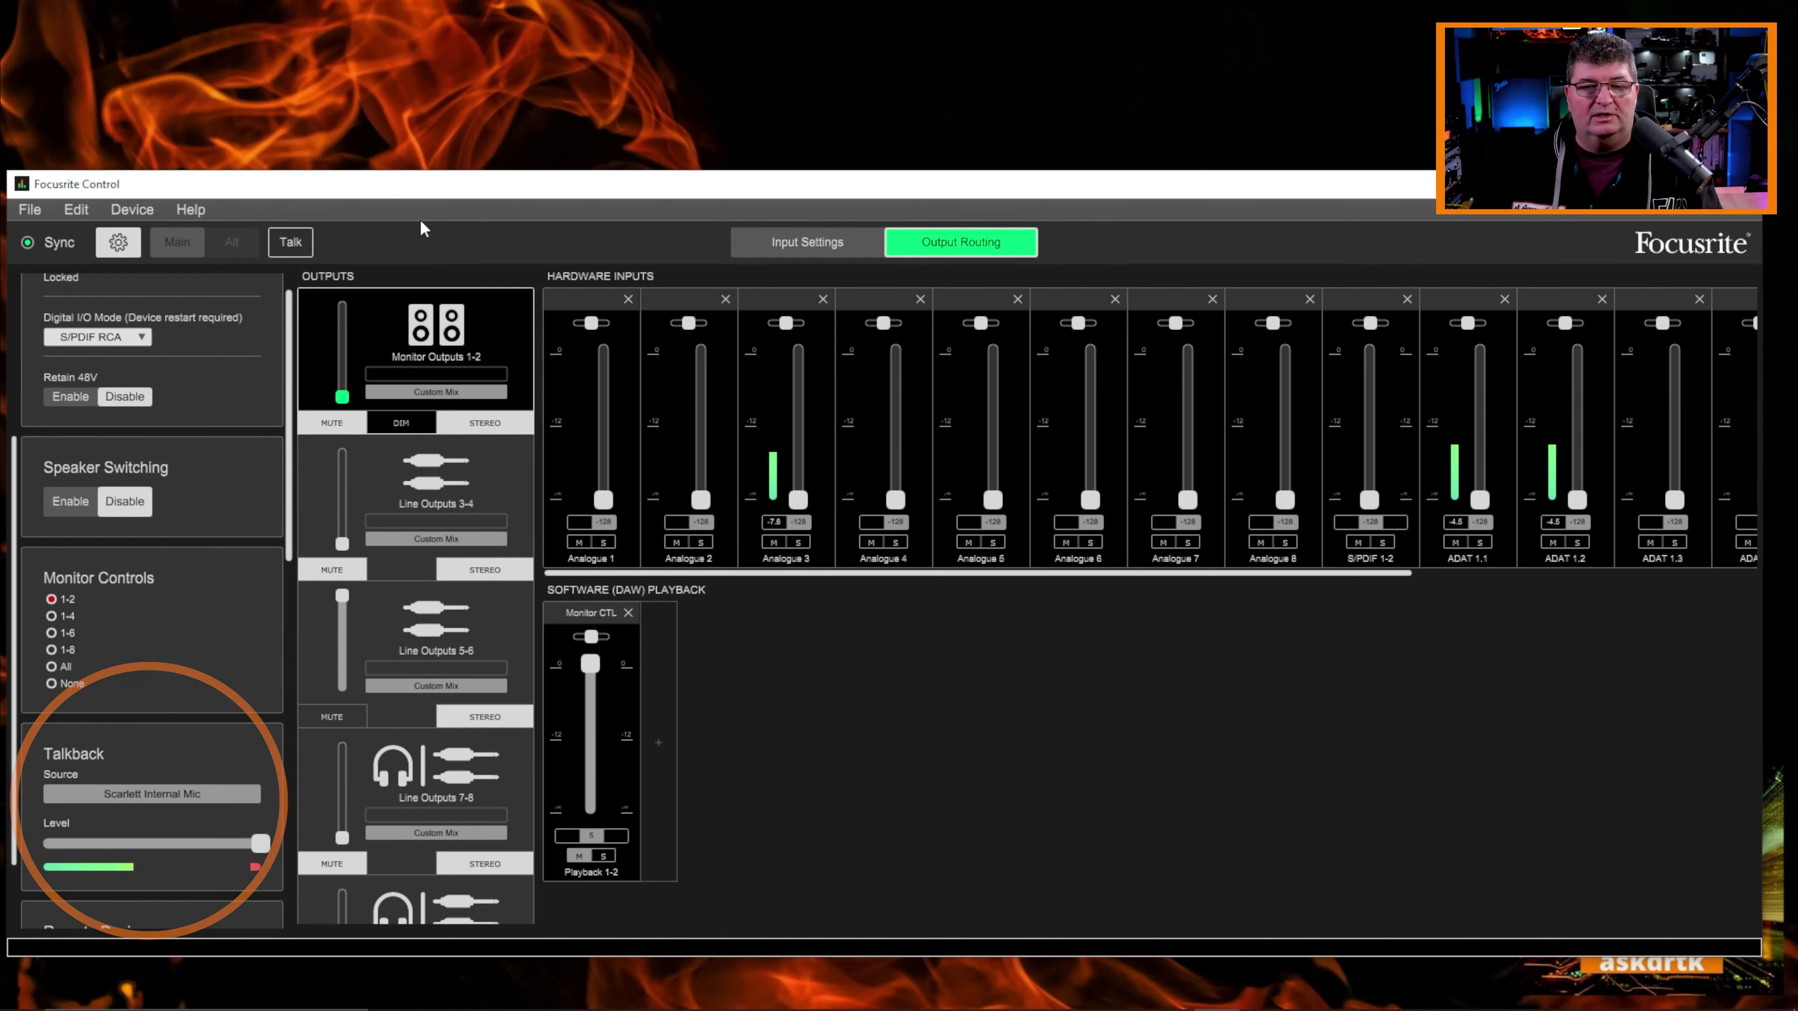
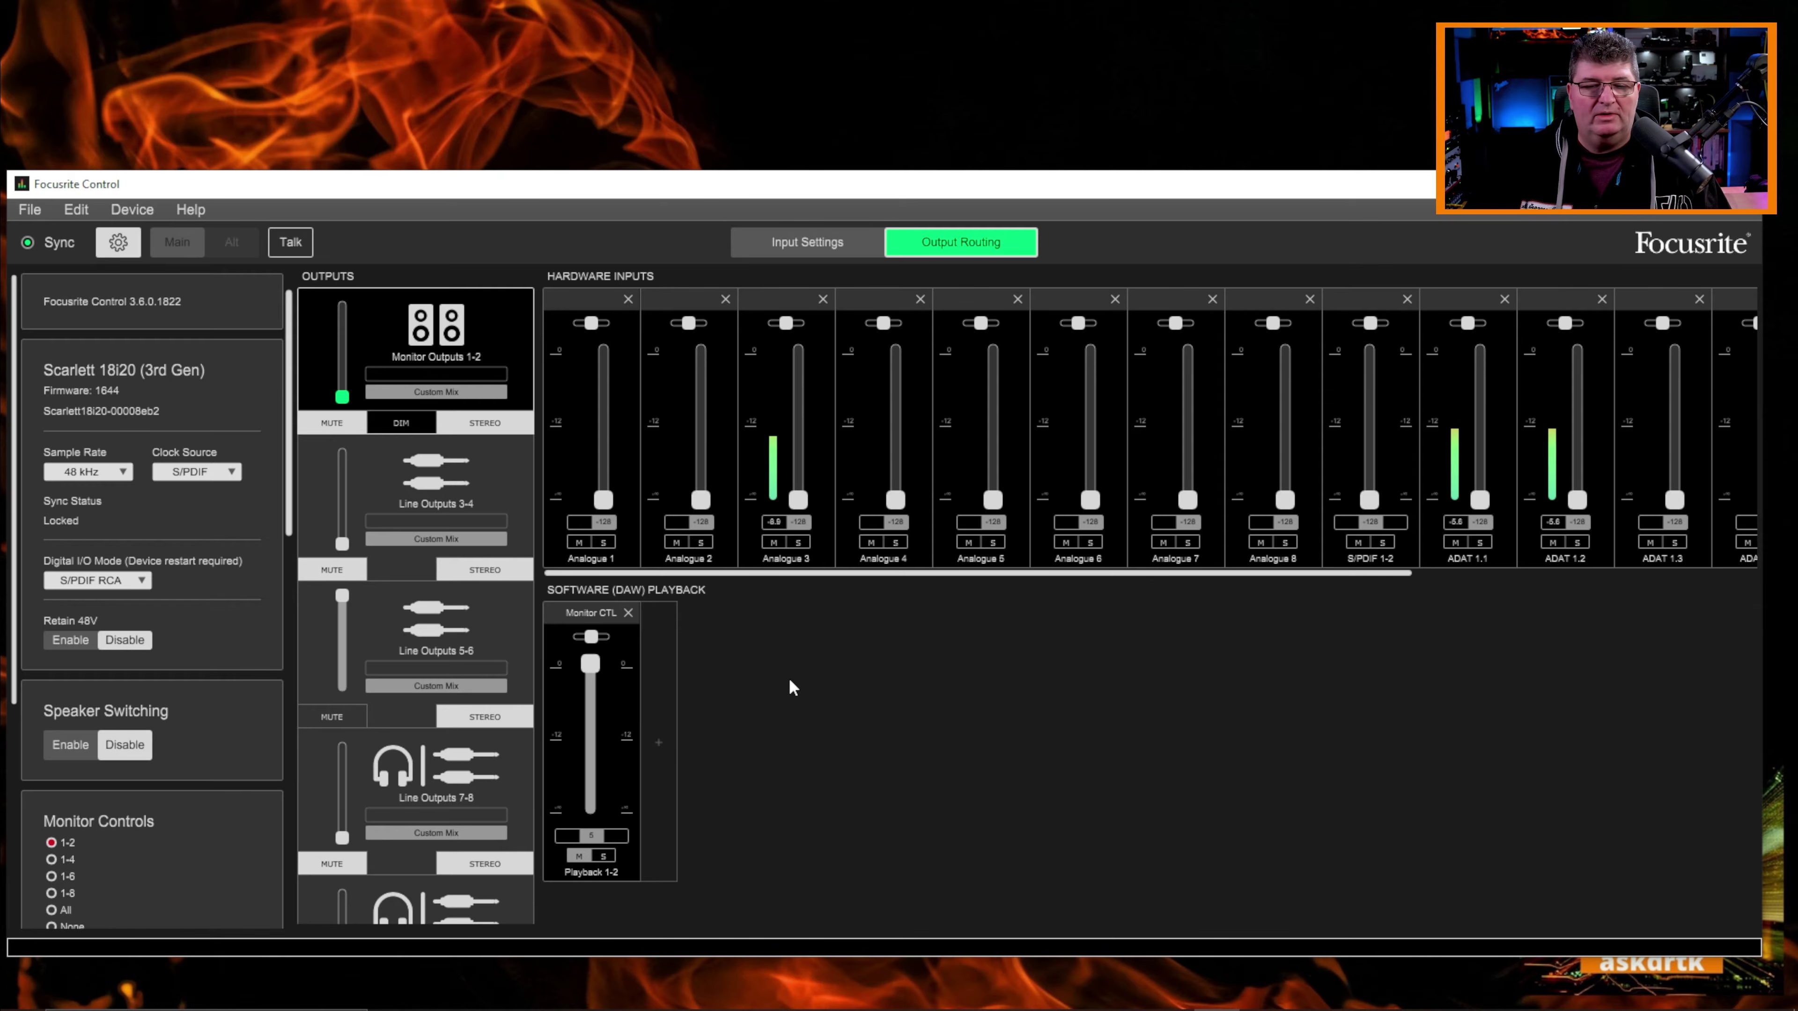
- Route the hardware input Analogue 1-2 to ADAT Outputs 1.1-1.2
scroll(338, 715, "down", 5)
scroll(359, 714, "down", 5)
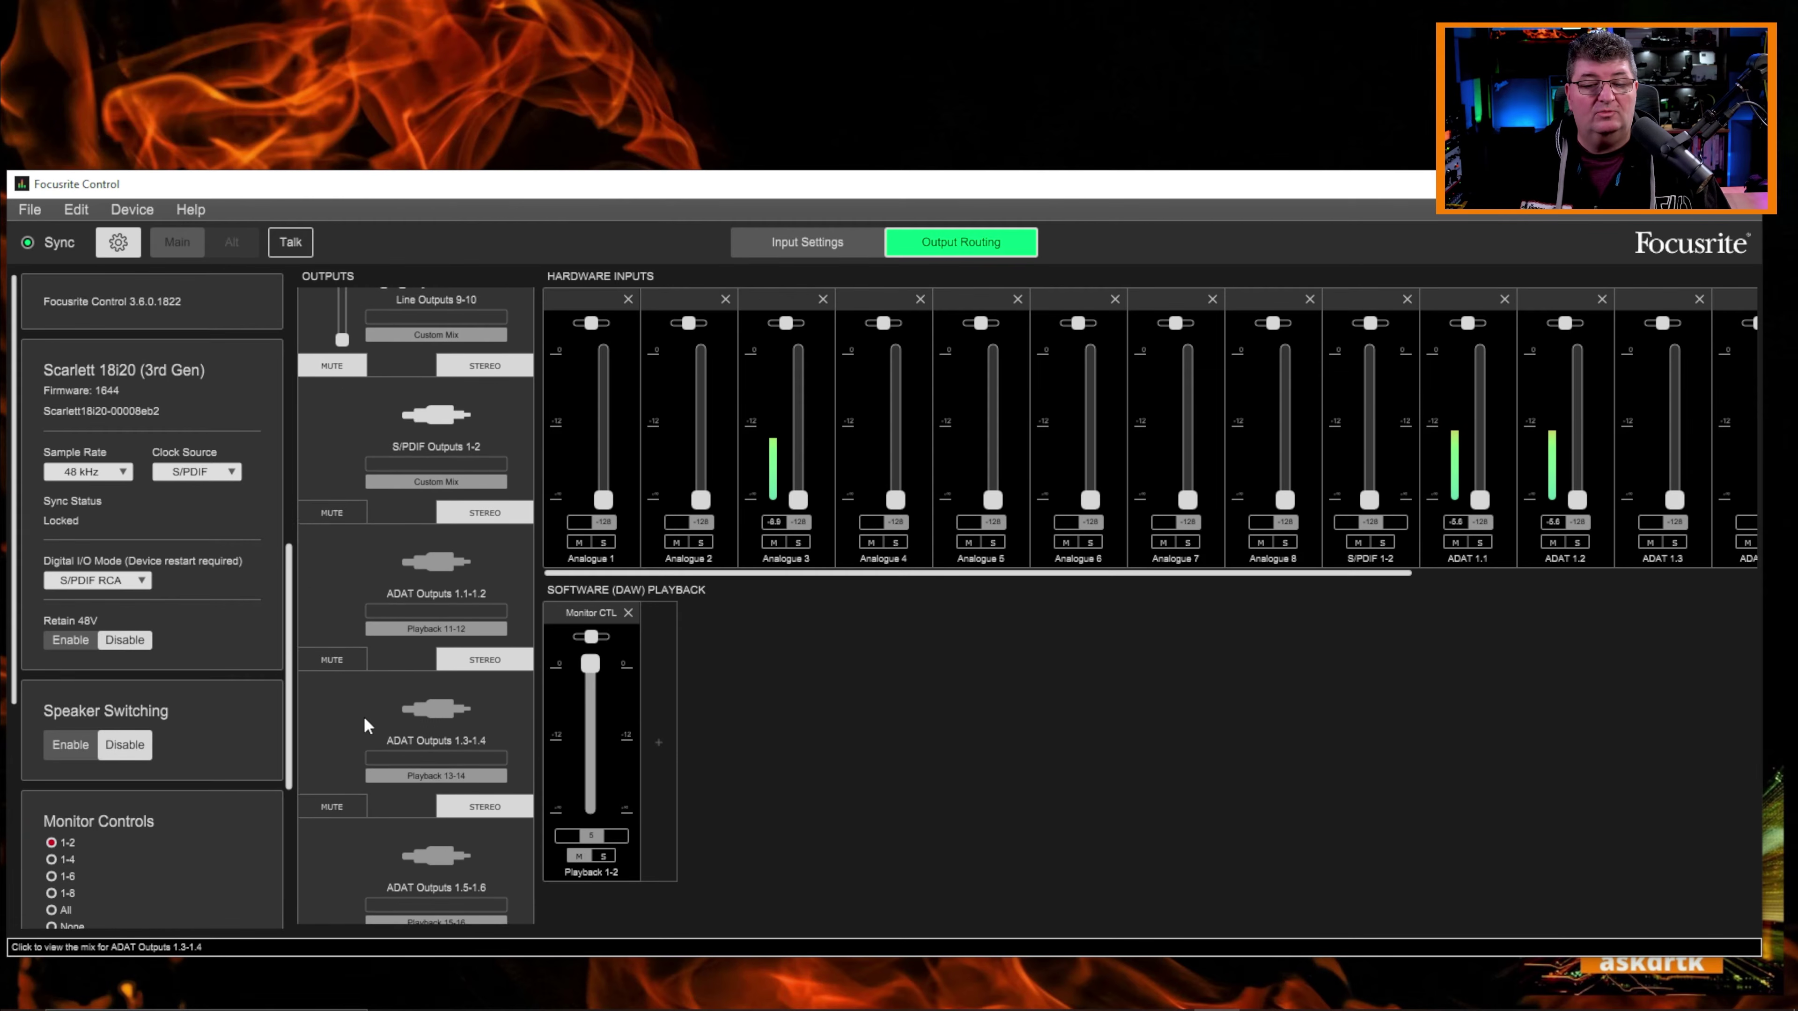
scroll(465, 515, "up", 1)
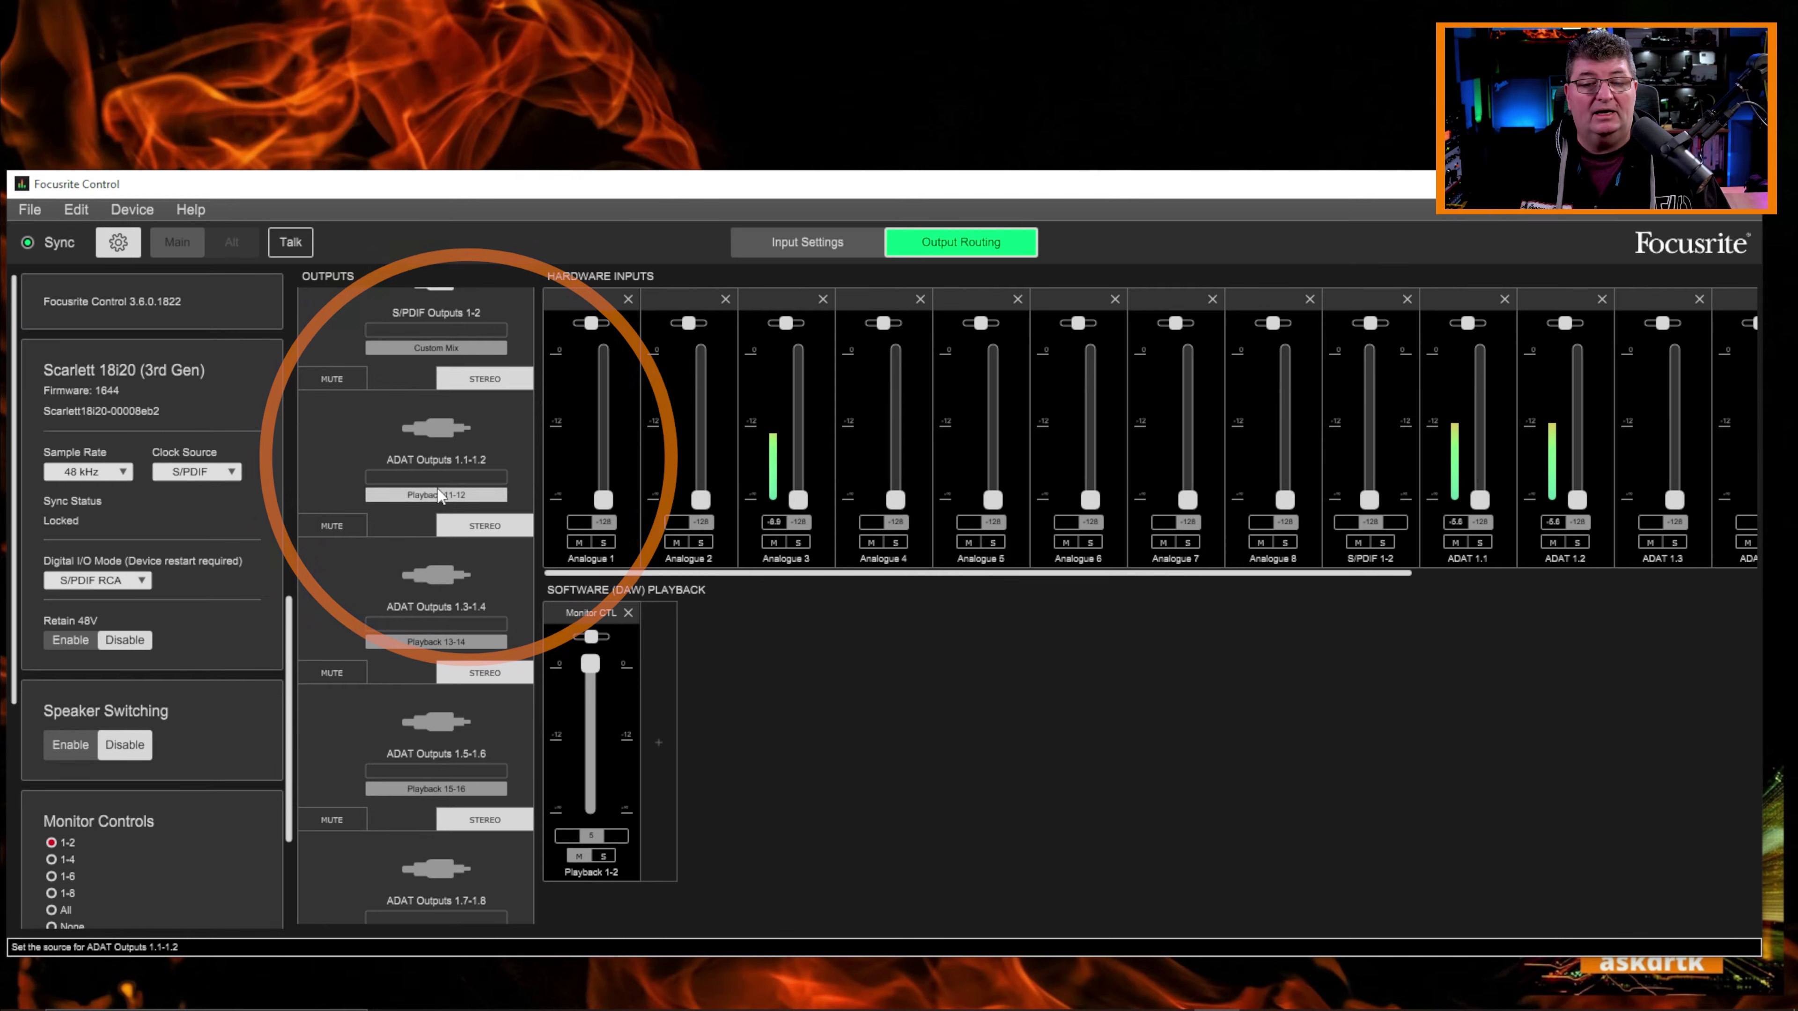
left_click(472, 452)
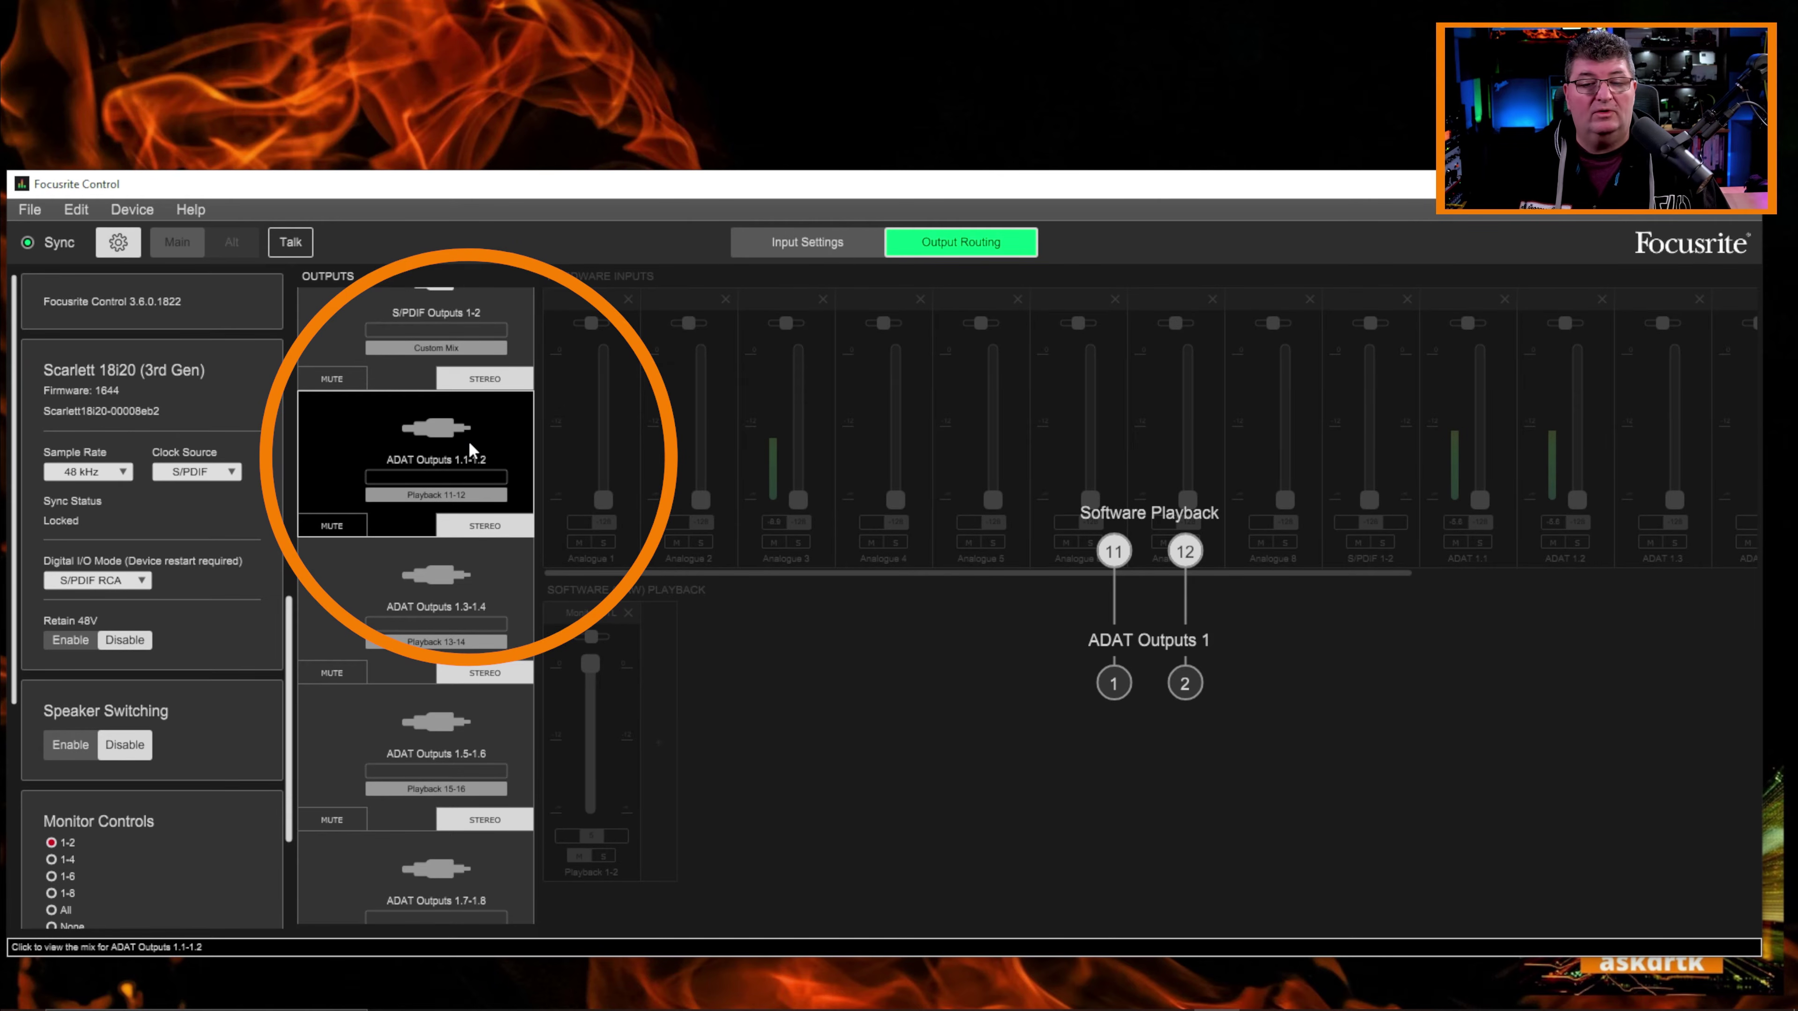
left_click(476, 495)
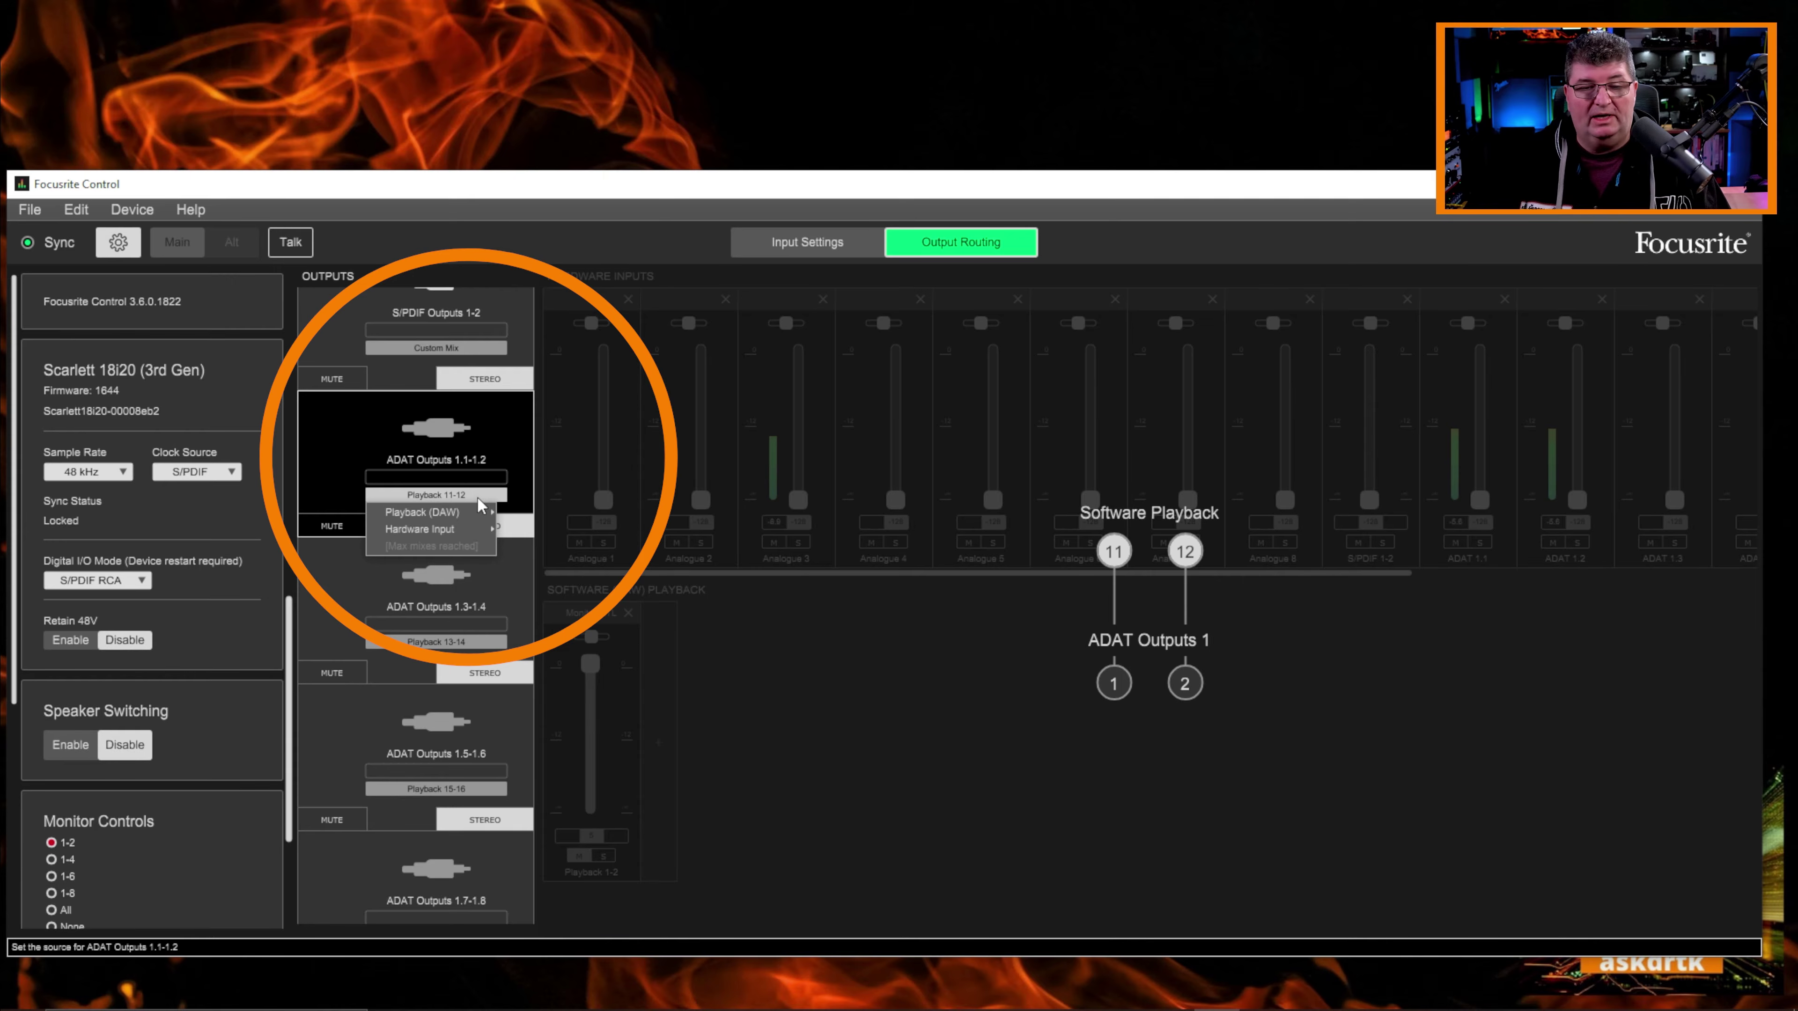
mouse_move(475, 530)
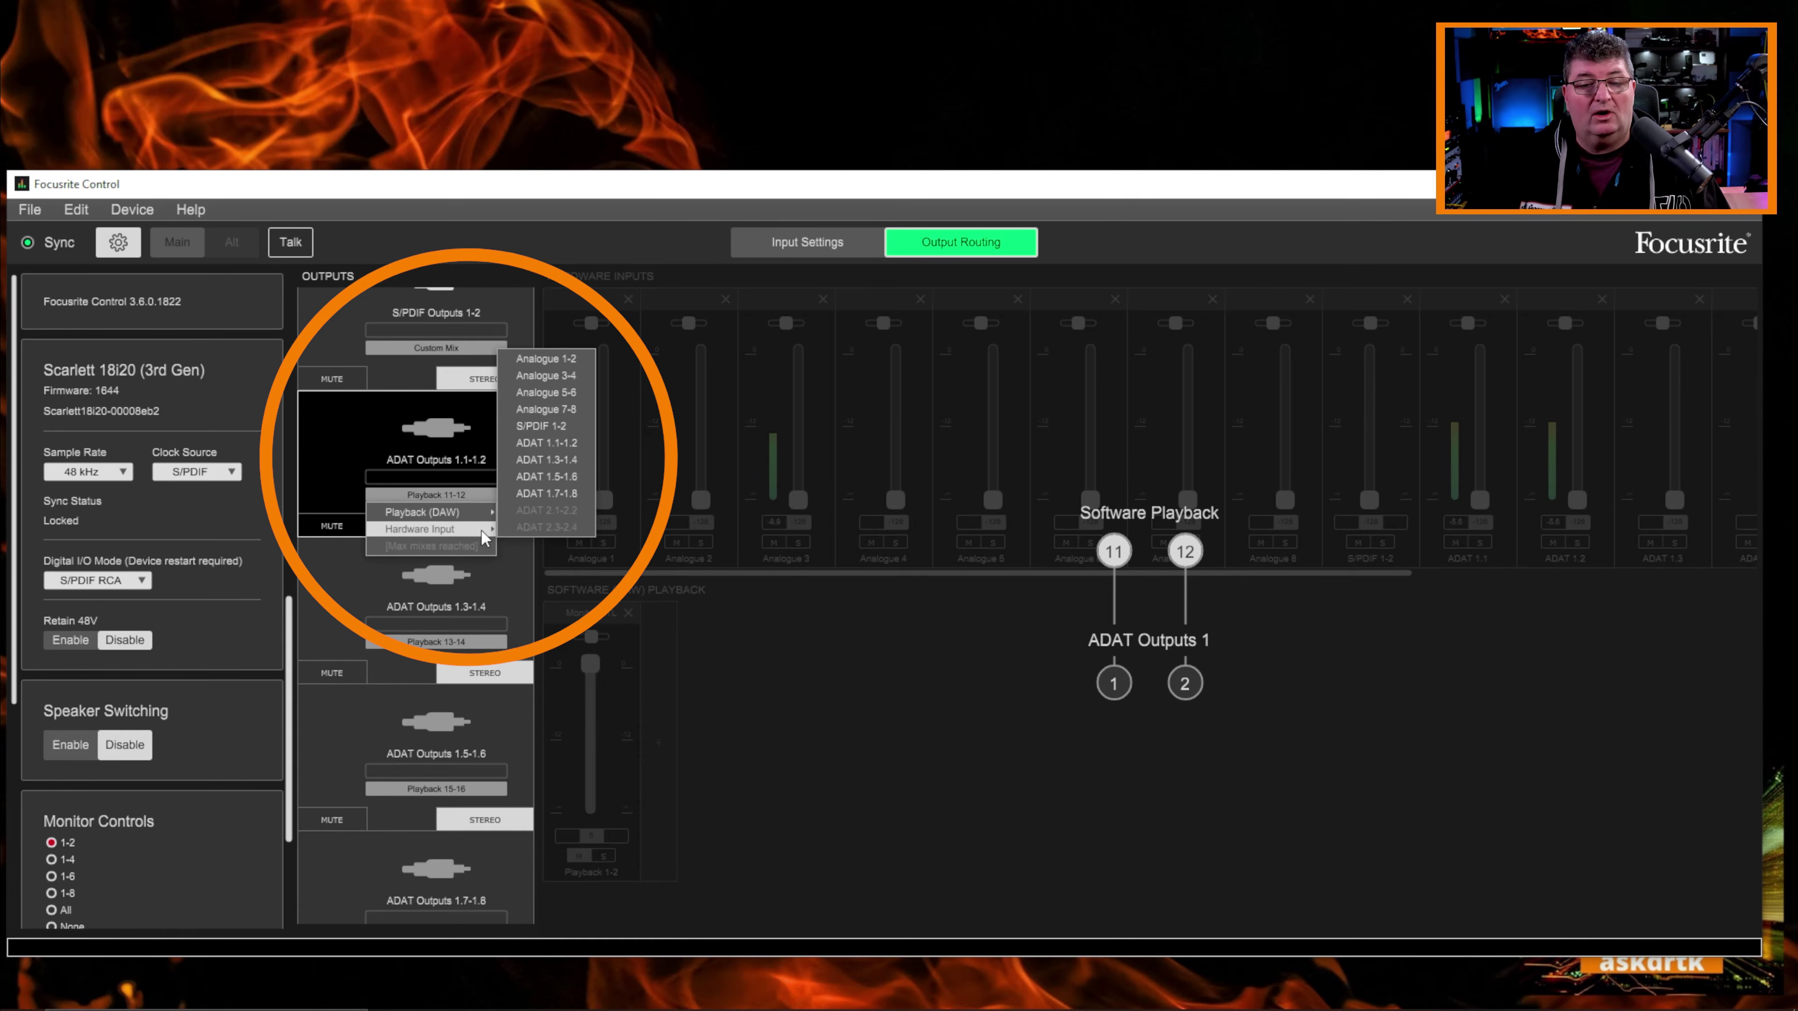
left_click(552, 364)
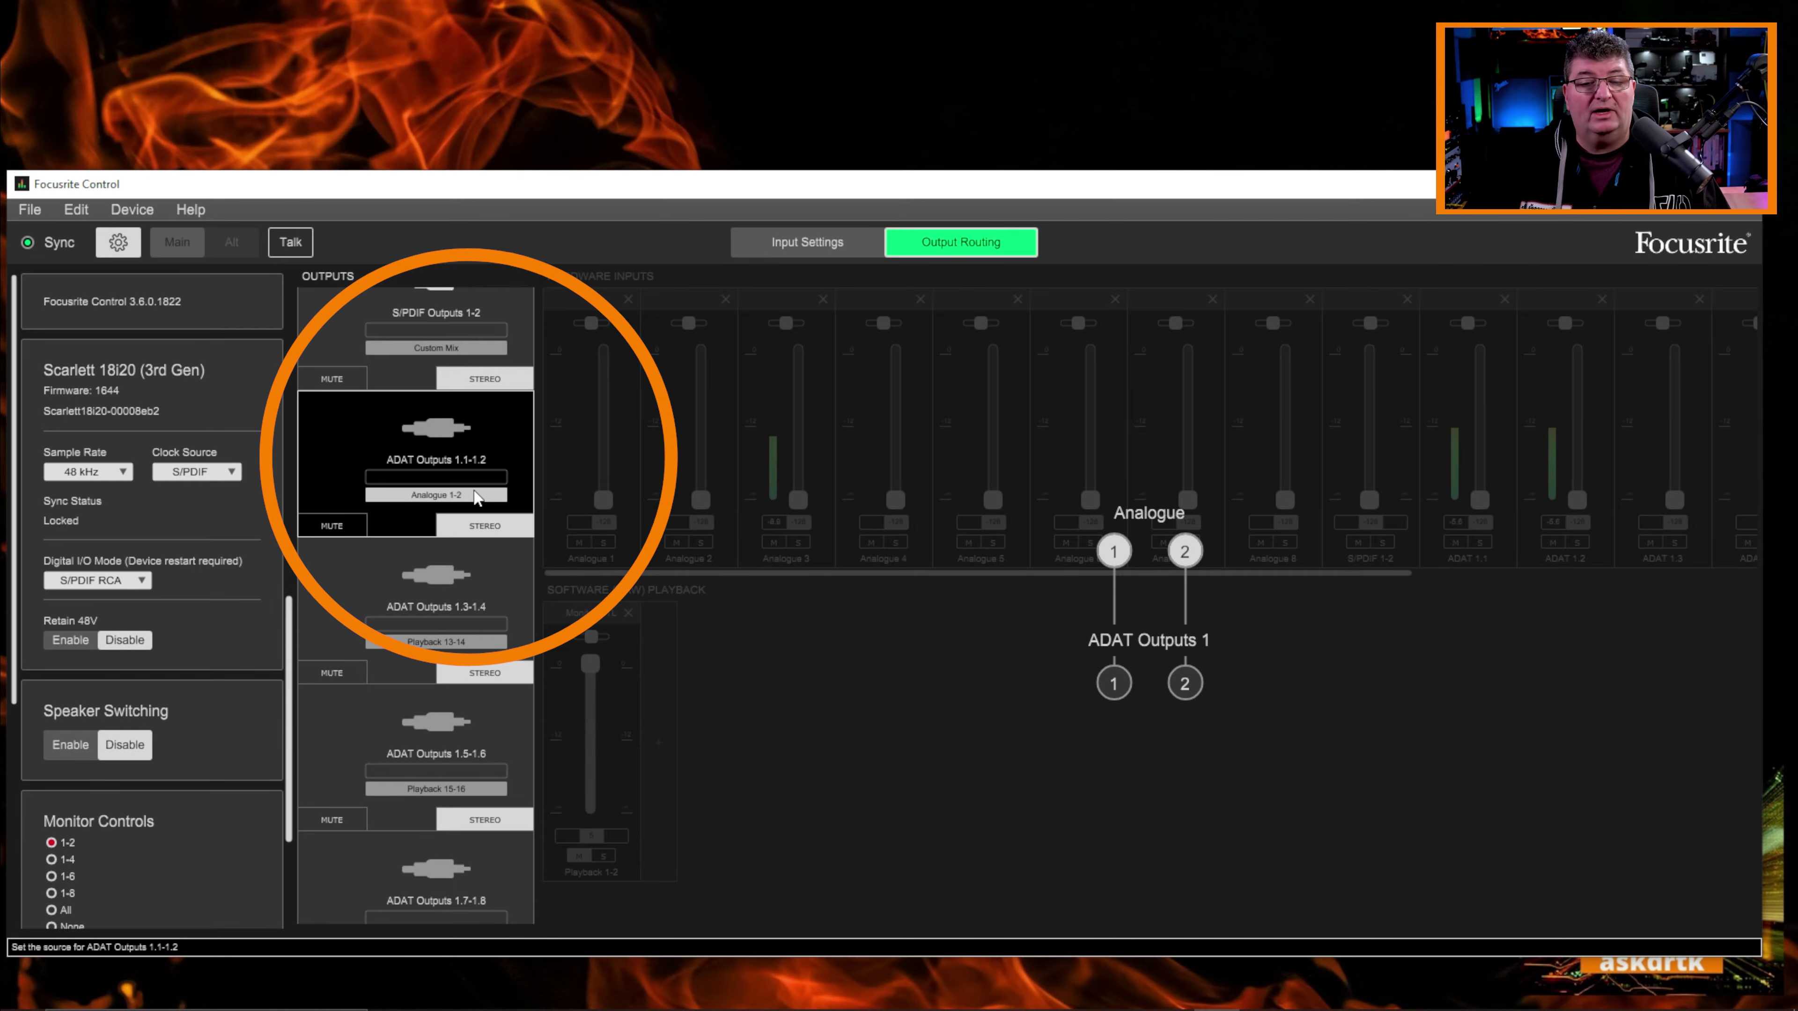
- Unlink the ADAT 1.1-1.2 stereo pair into separate mono outputs, and link the two as stereo again
left_click(510, 526)
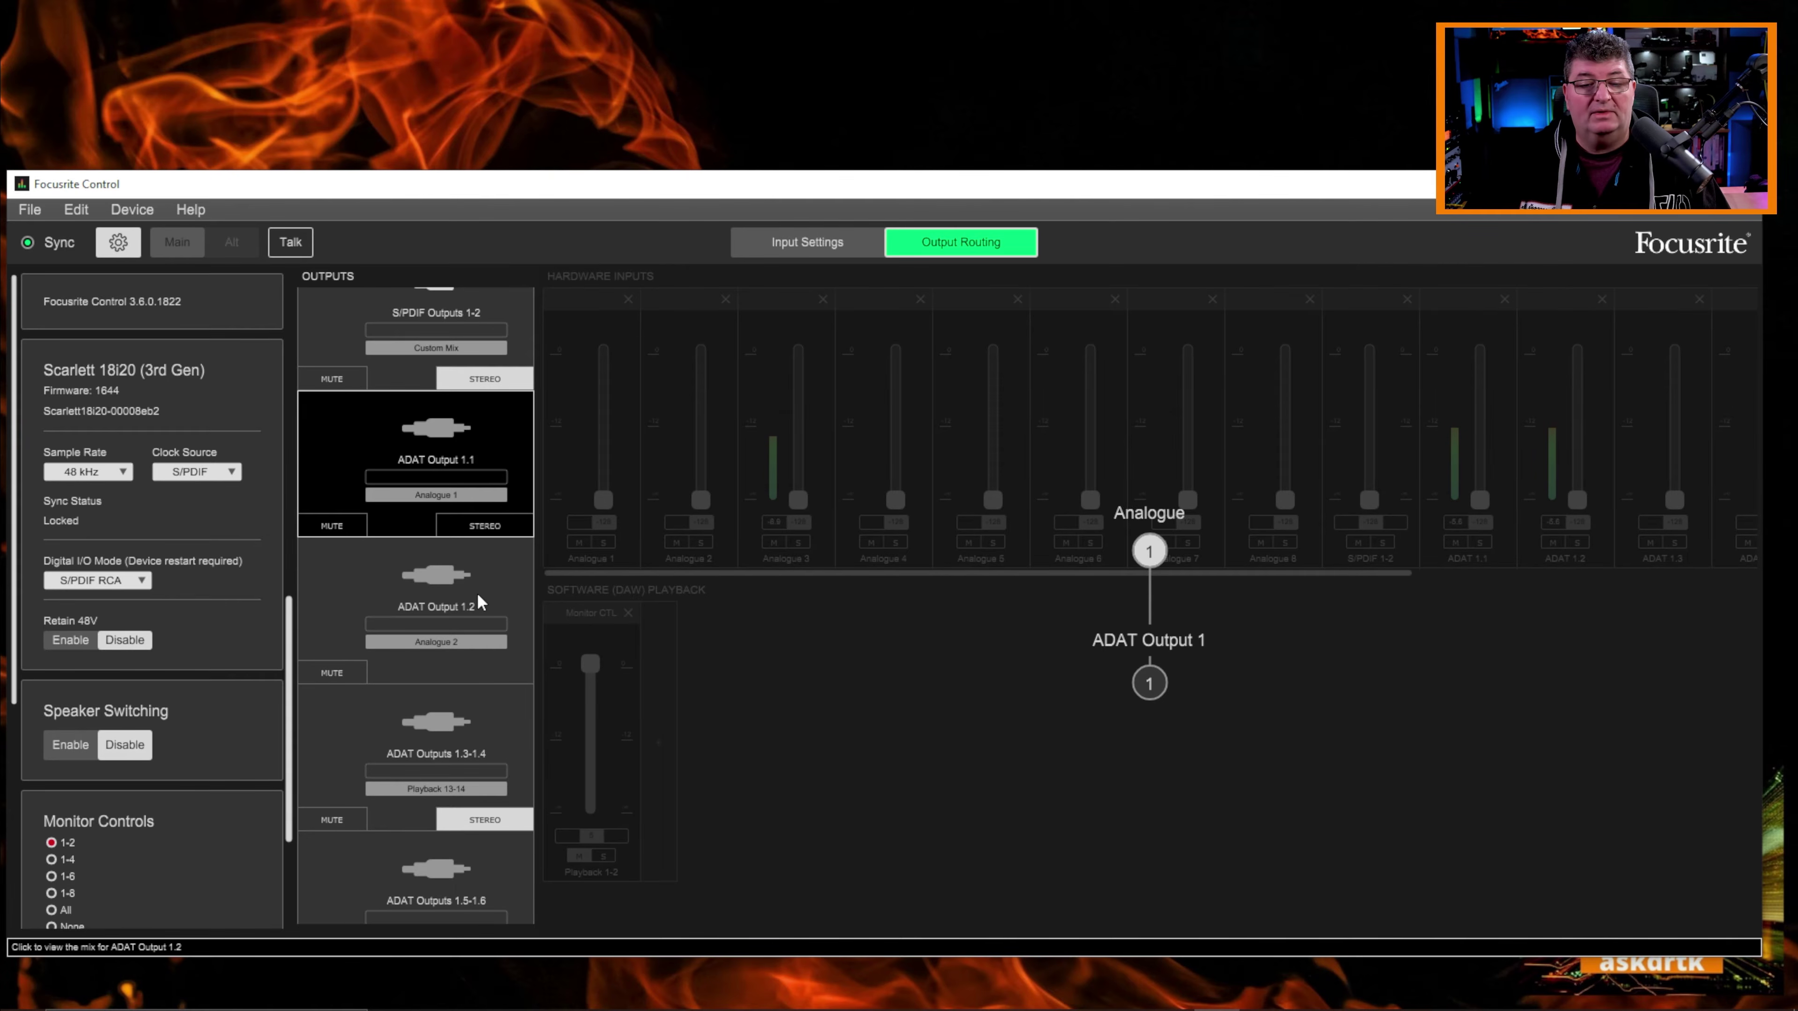
left_click(493, 584)
left_click(470, 446)
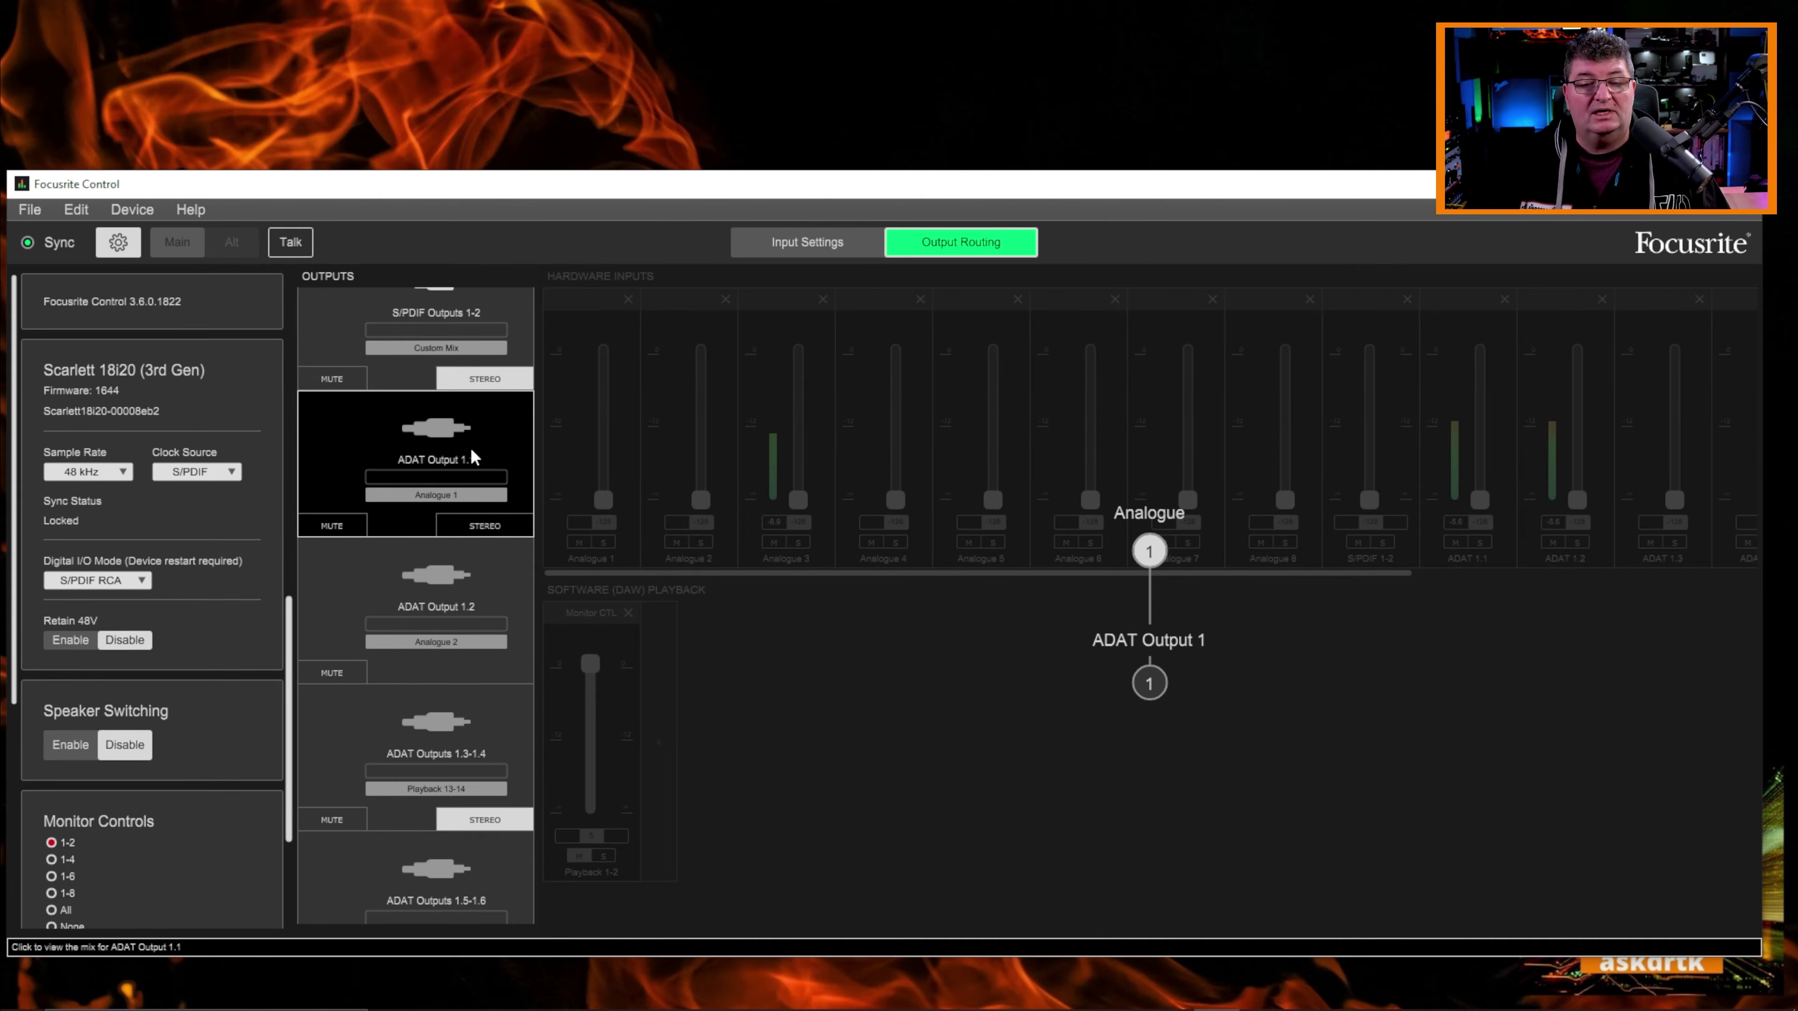
left_click(498, 528)
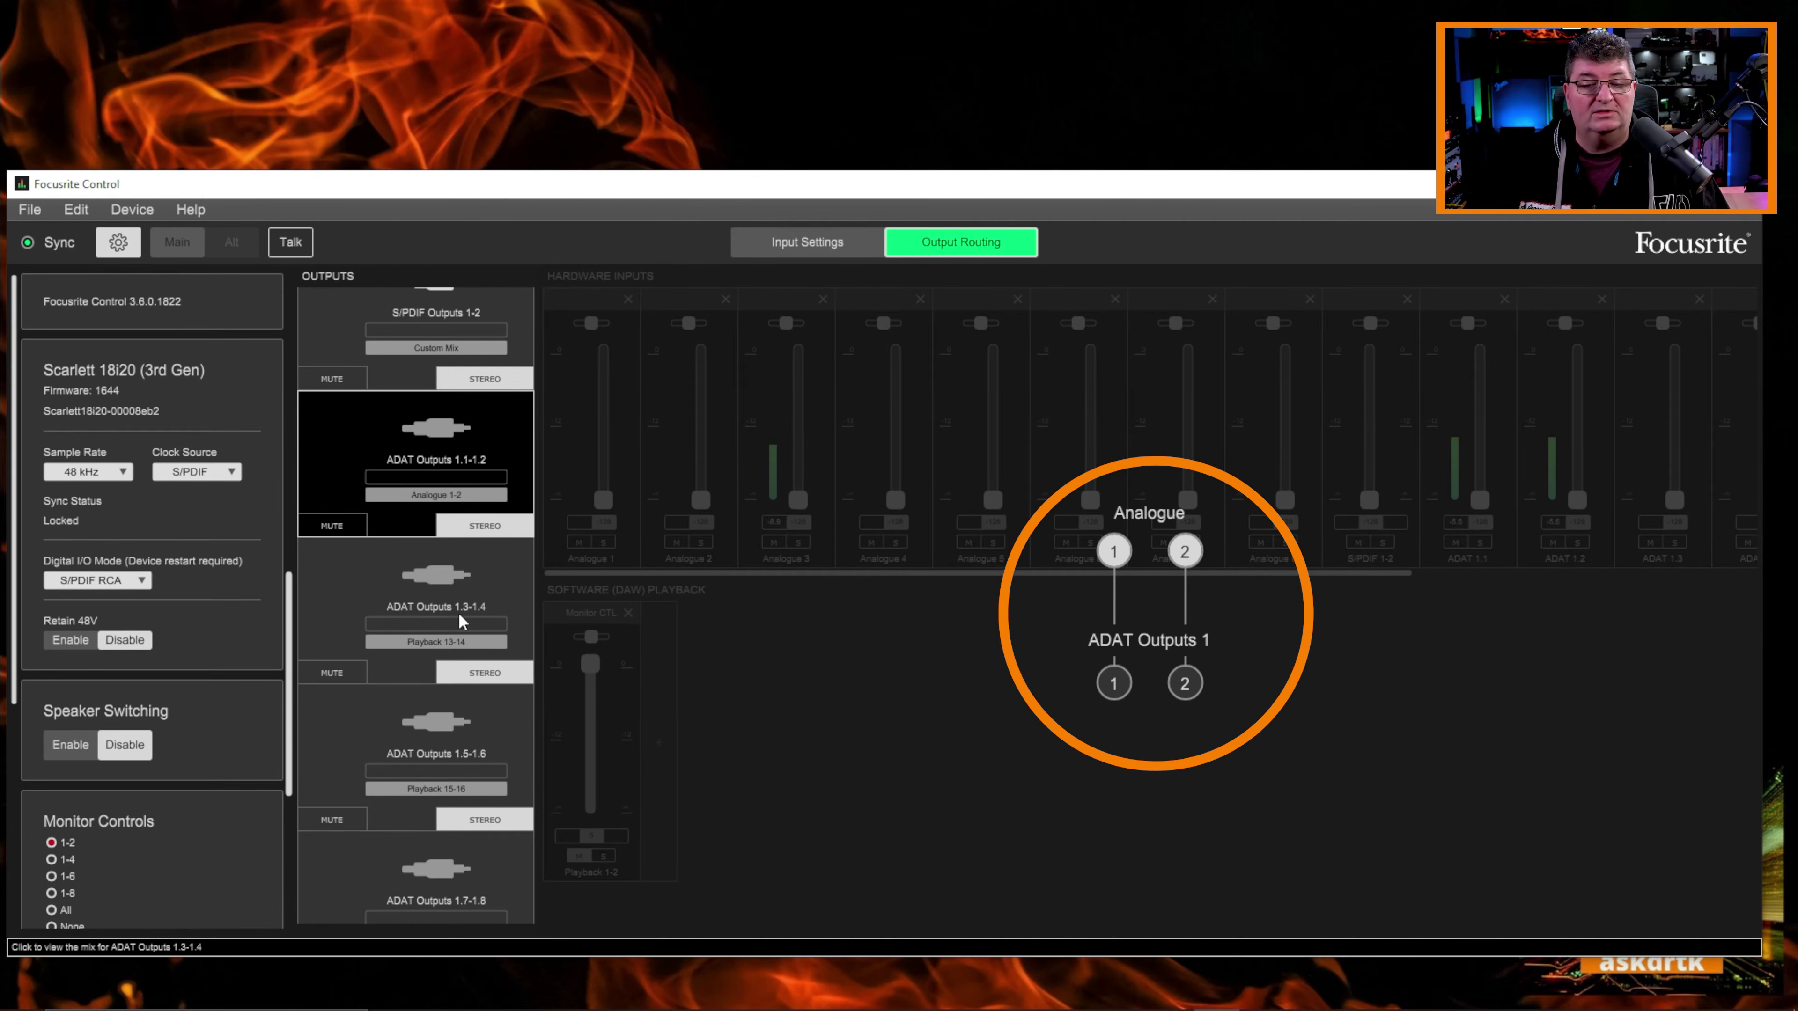
- Route the hardware input Analogue 3-4 to ADAT Outputs 1.3-1.4
left_click(470, 598)
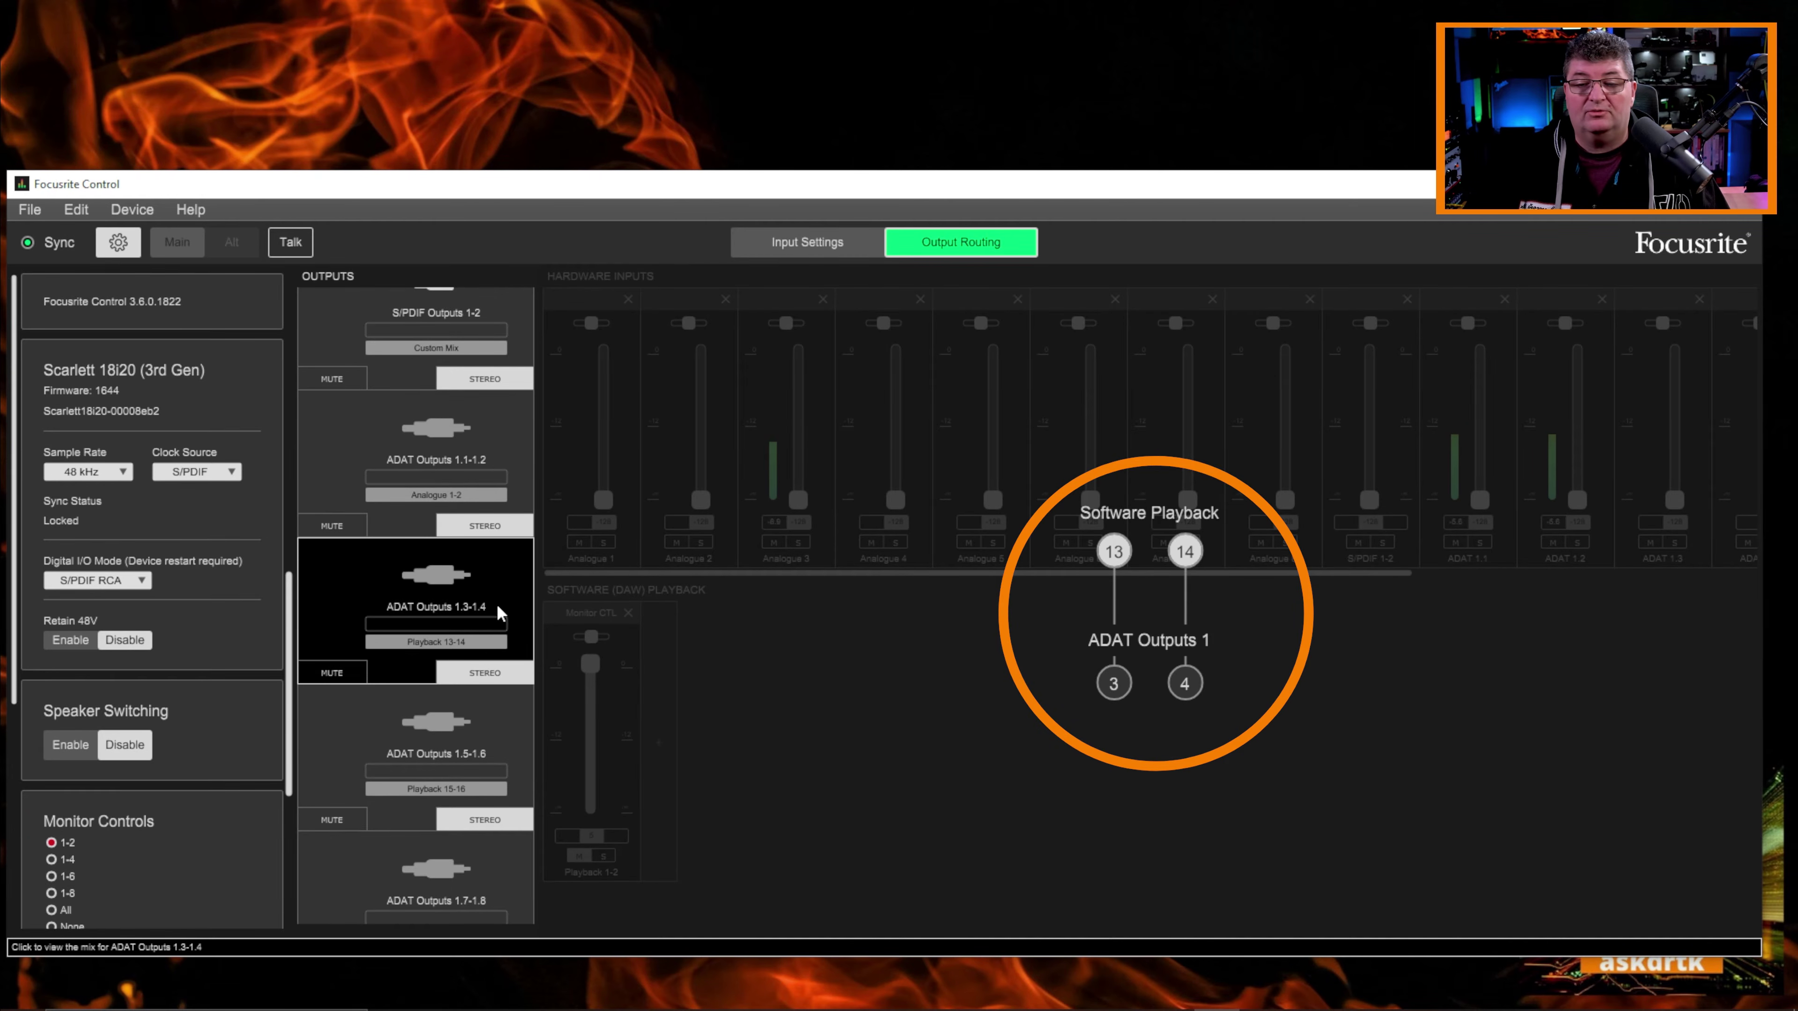
left_click(456, 644)
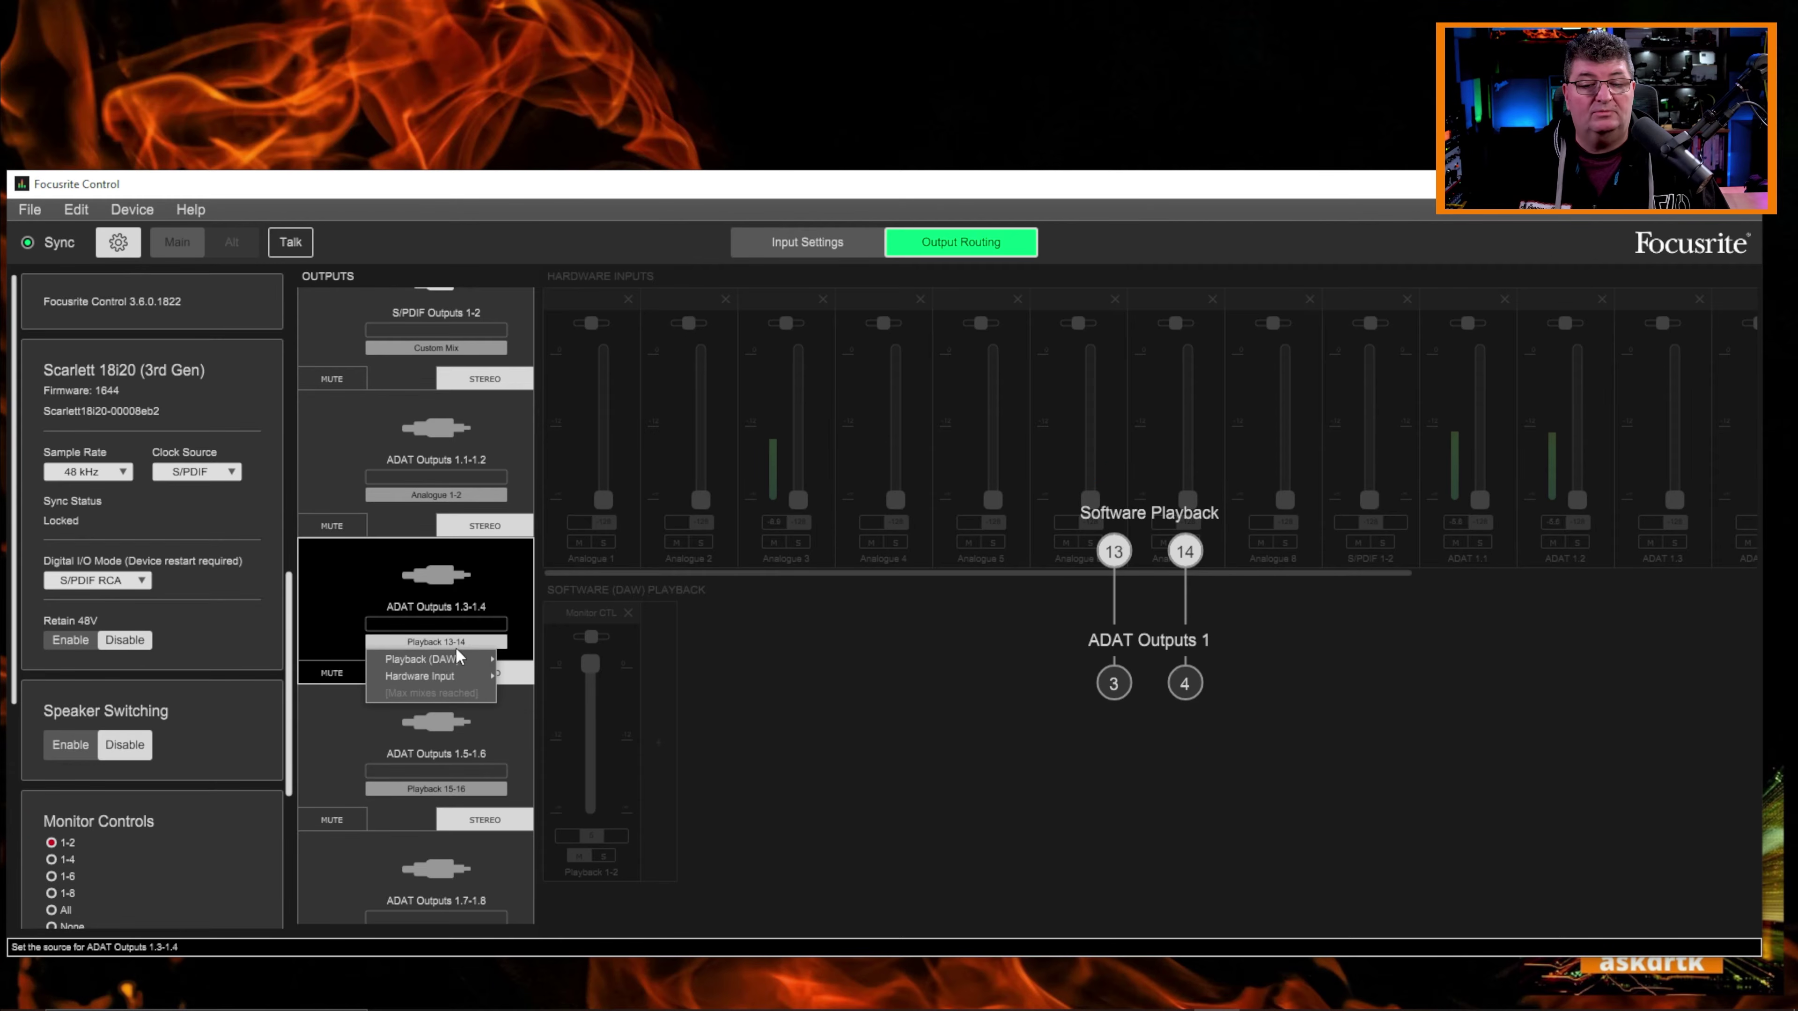
mouse_move(458, 676)
left_click(546, 522)
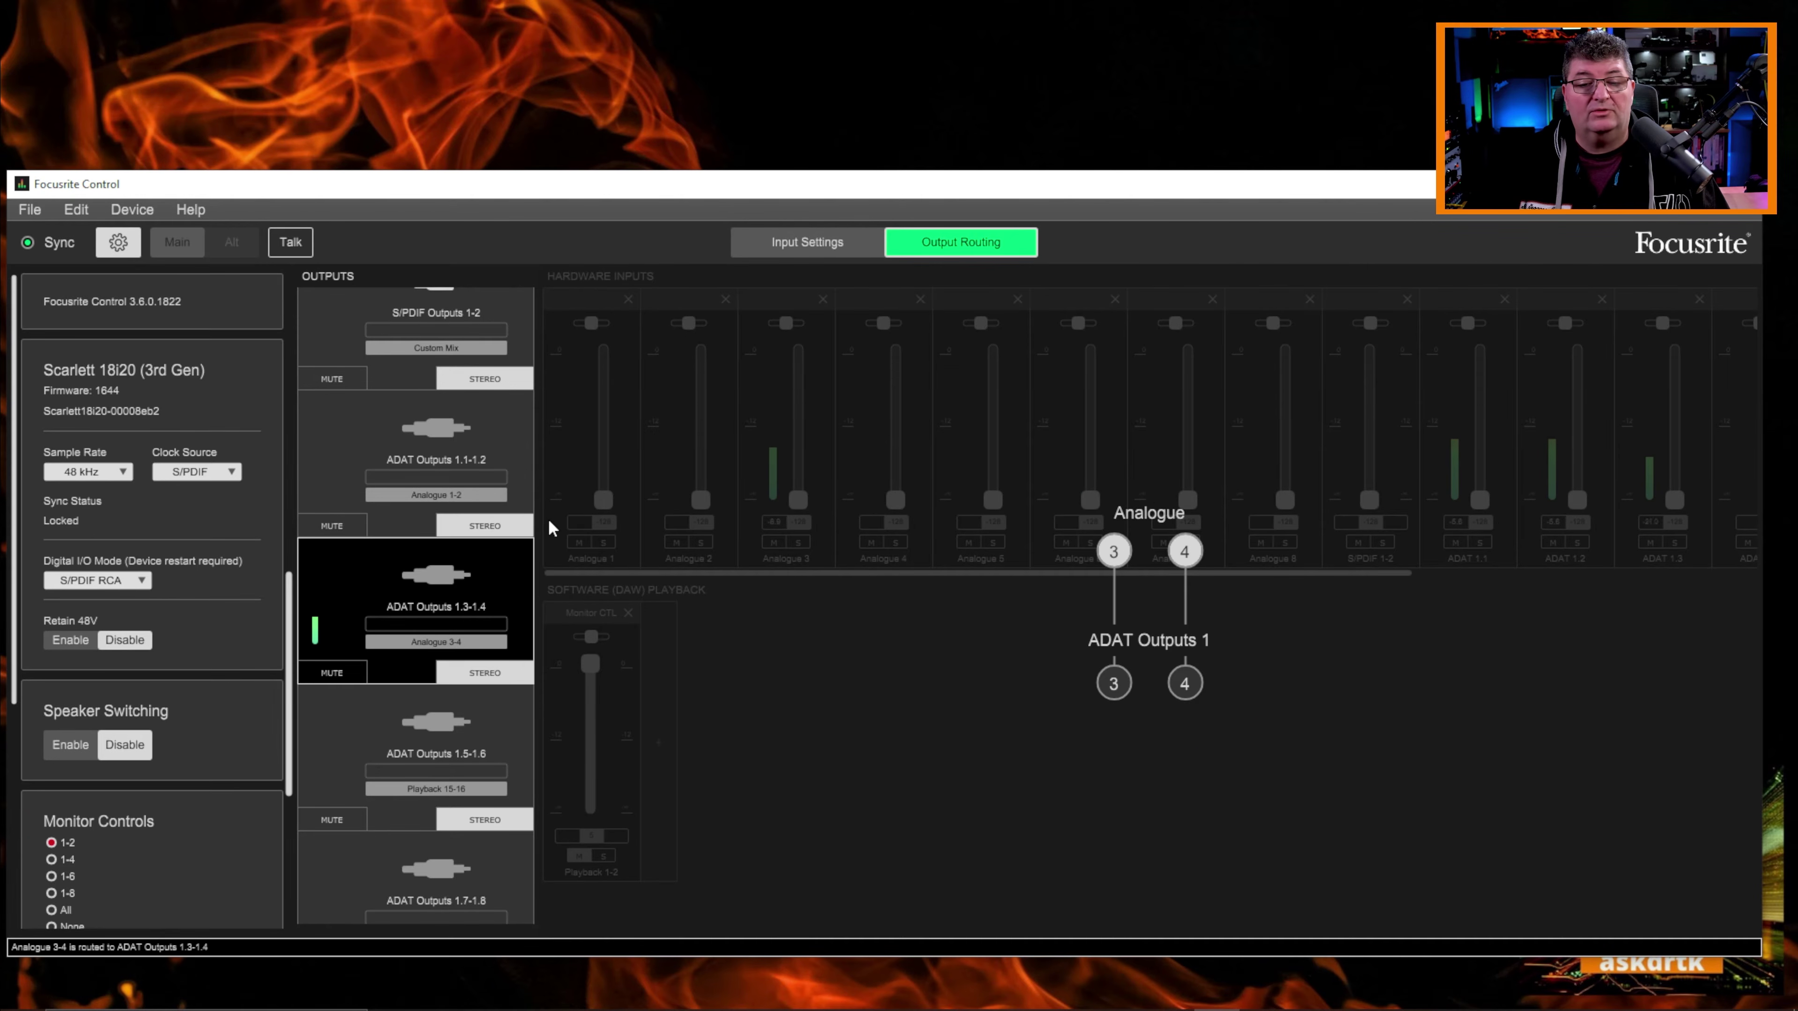
- Route the hardware input Analogue 5-6 to ADAT Outputs 1.5-1.6
left_click(469, 730)
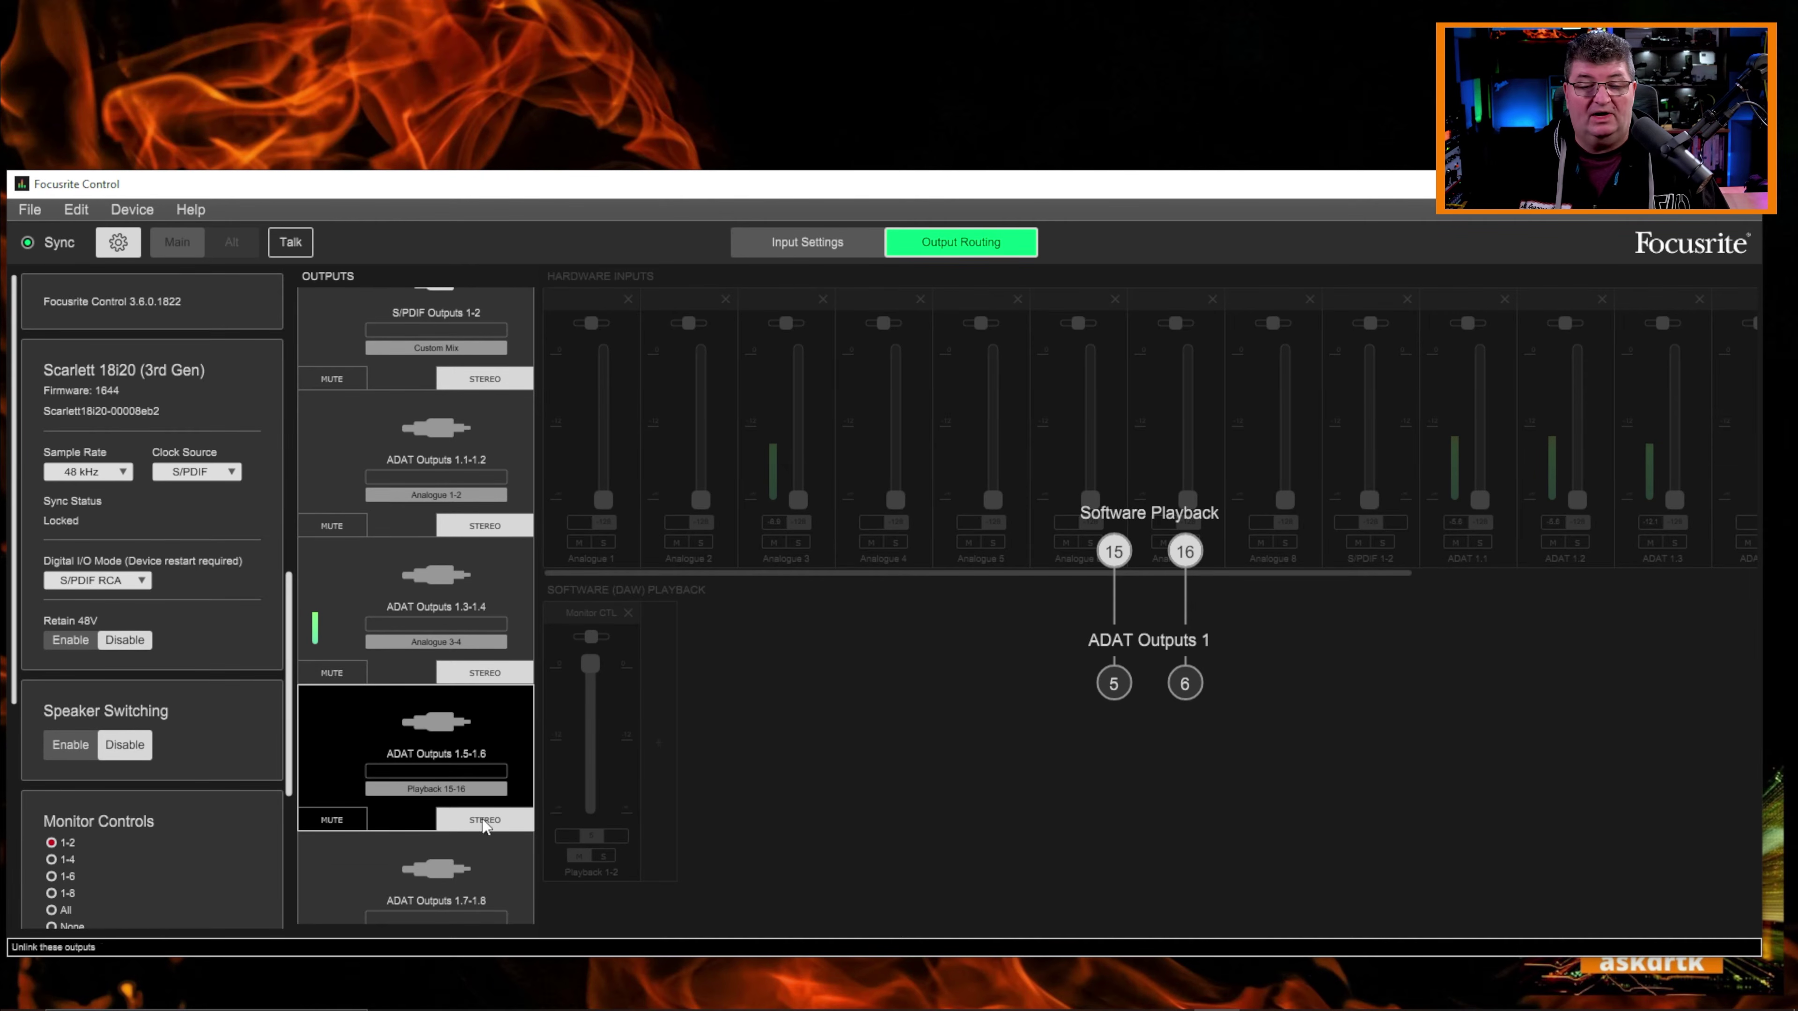
left_click(455, 790)
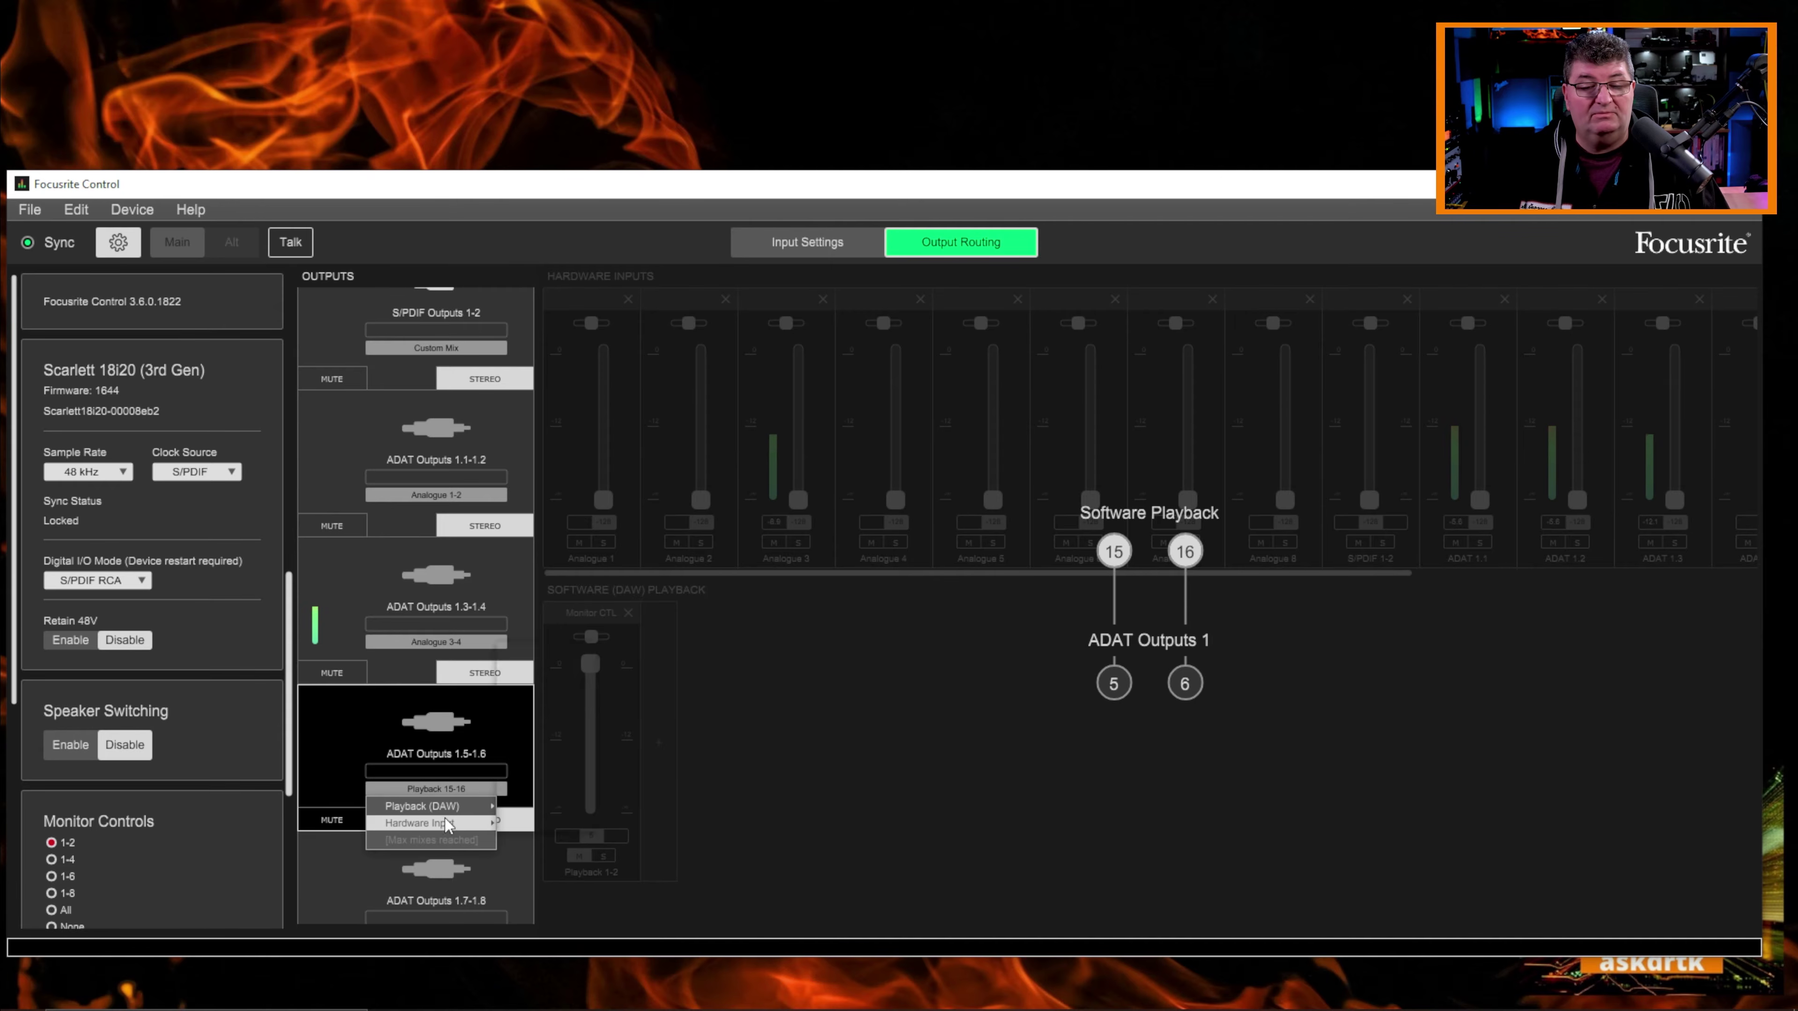
mouse_move(468, 824)
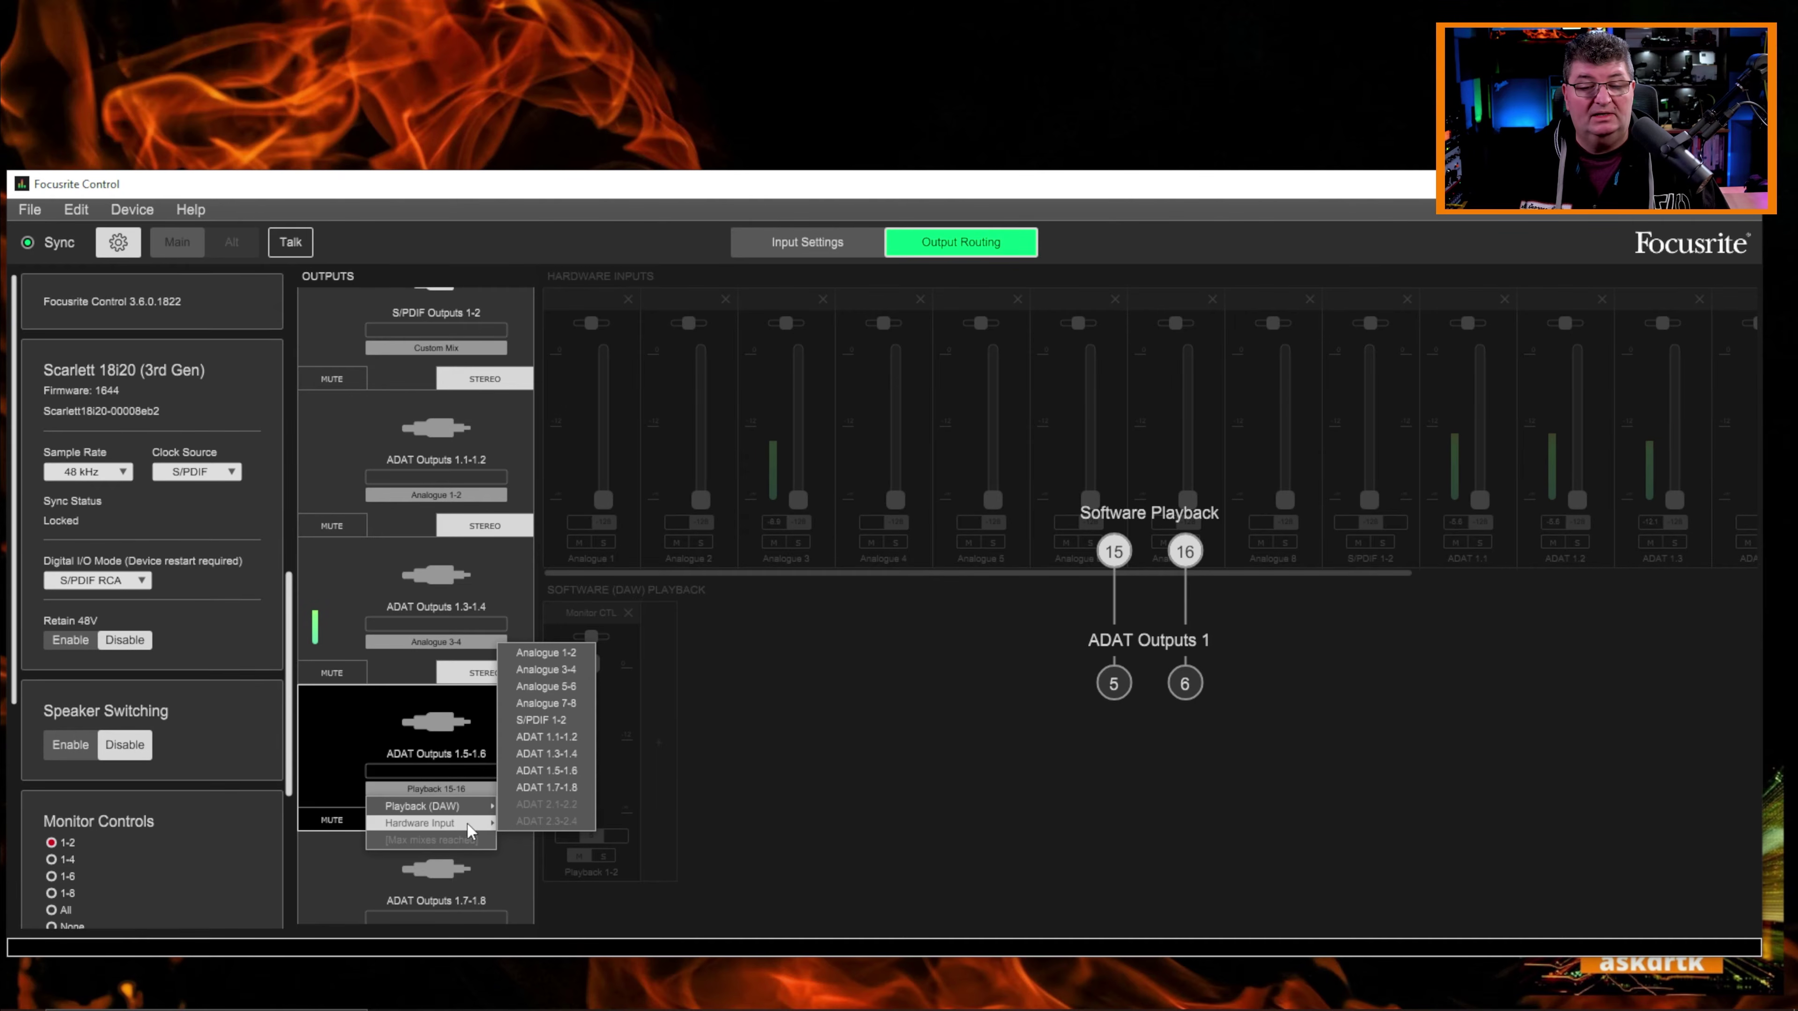
left_click(559, 685)
- Set the source of ADAT Outputs 1.7-1.8 to the hardware input ADAT 1.7-1.8
scroll(422, 772, "down", 3)
left_click(452, 674)
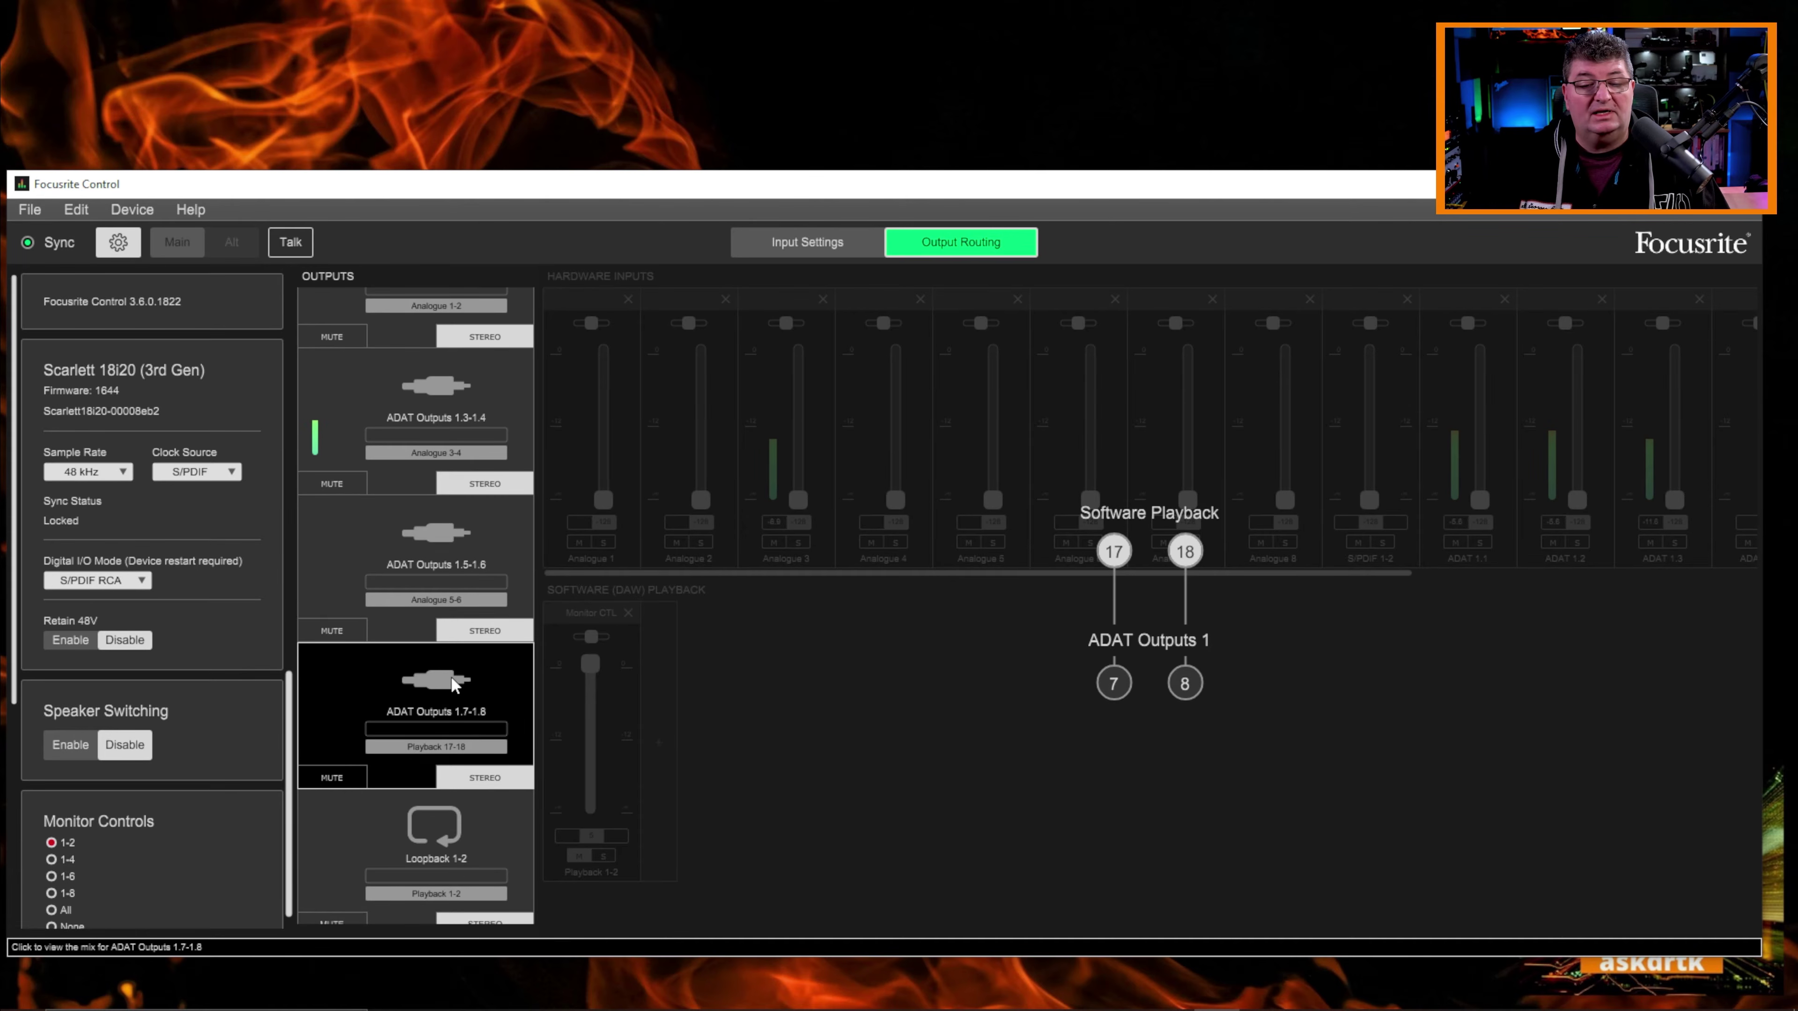
left_click(449, 752)
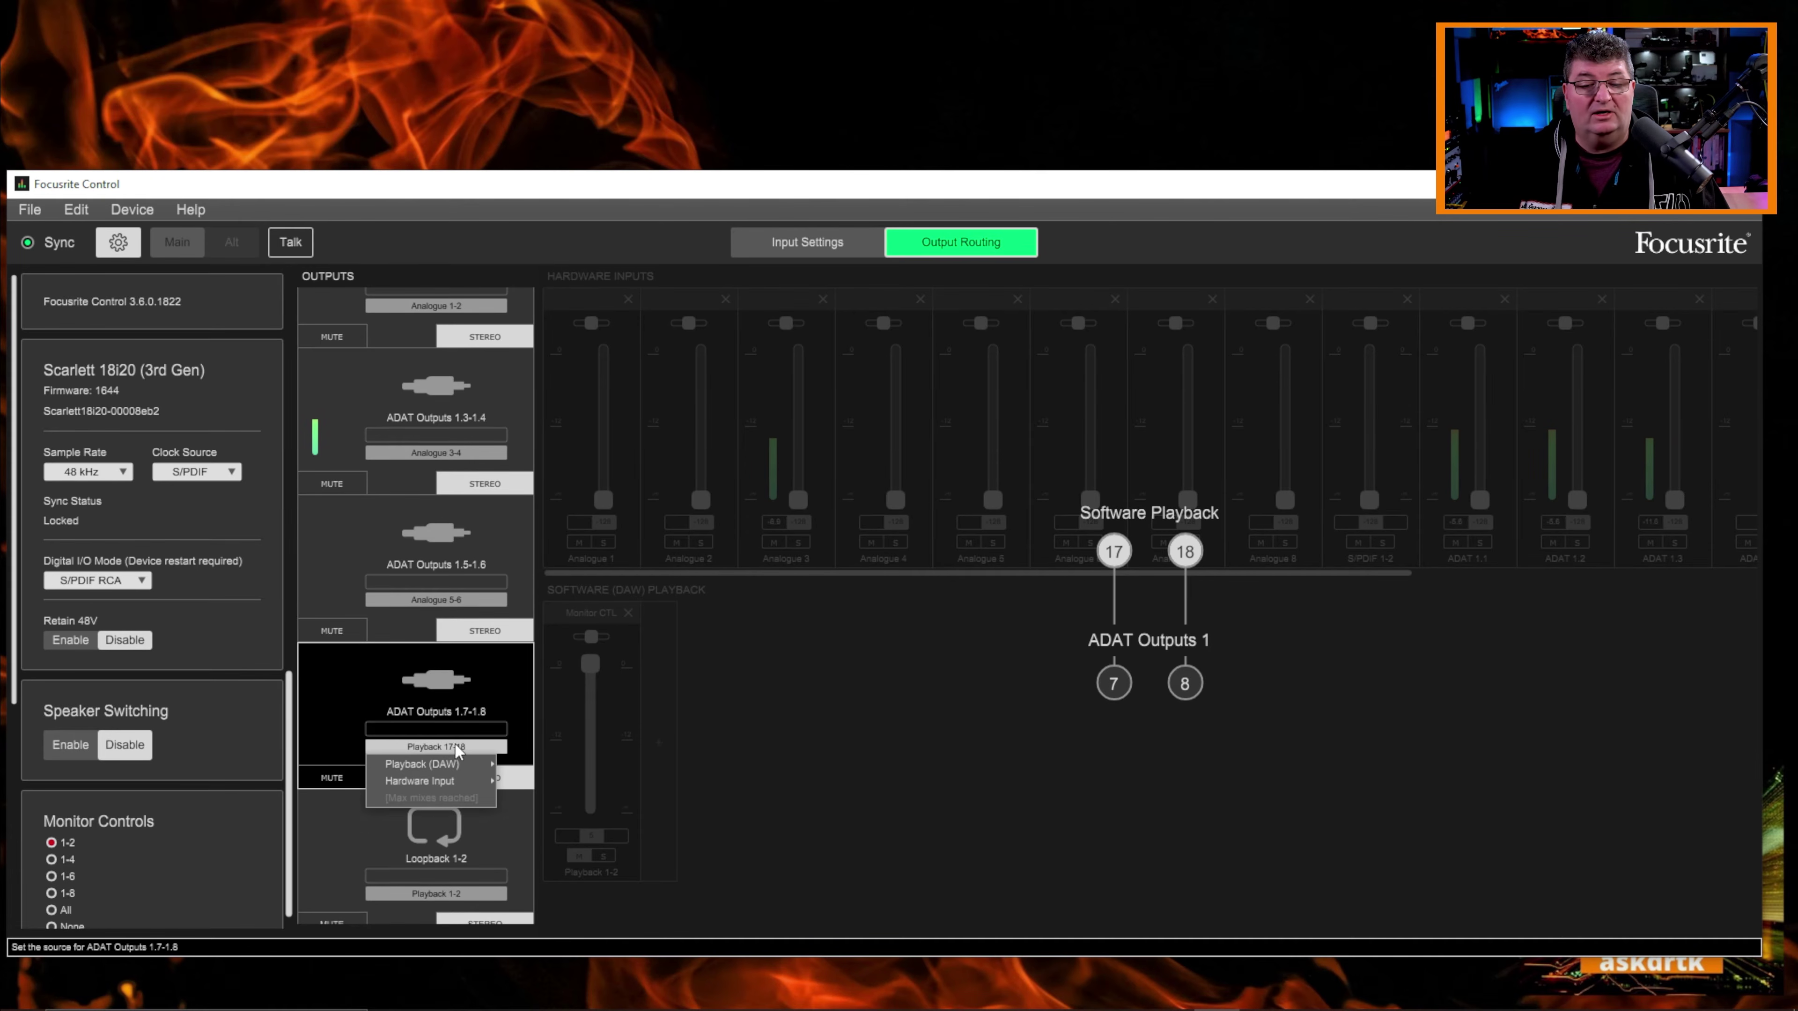
mouse_move(489, 782)
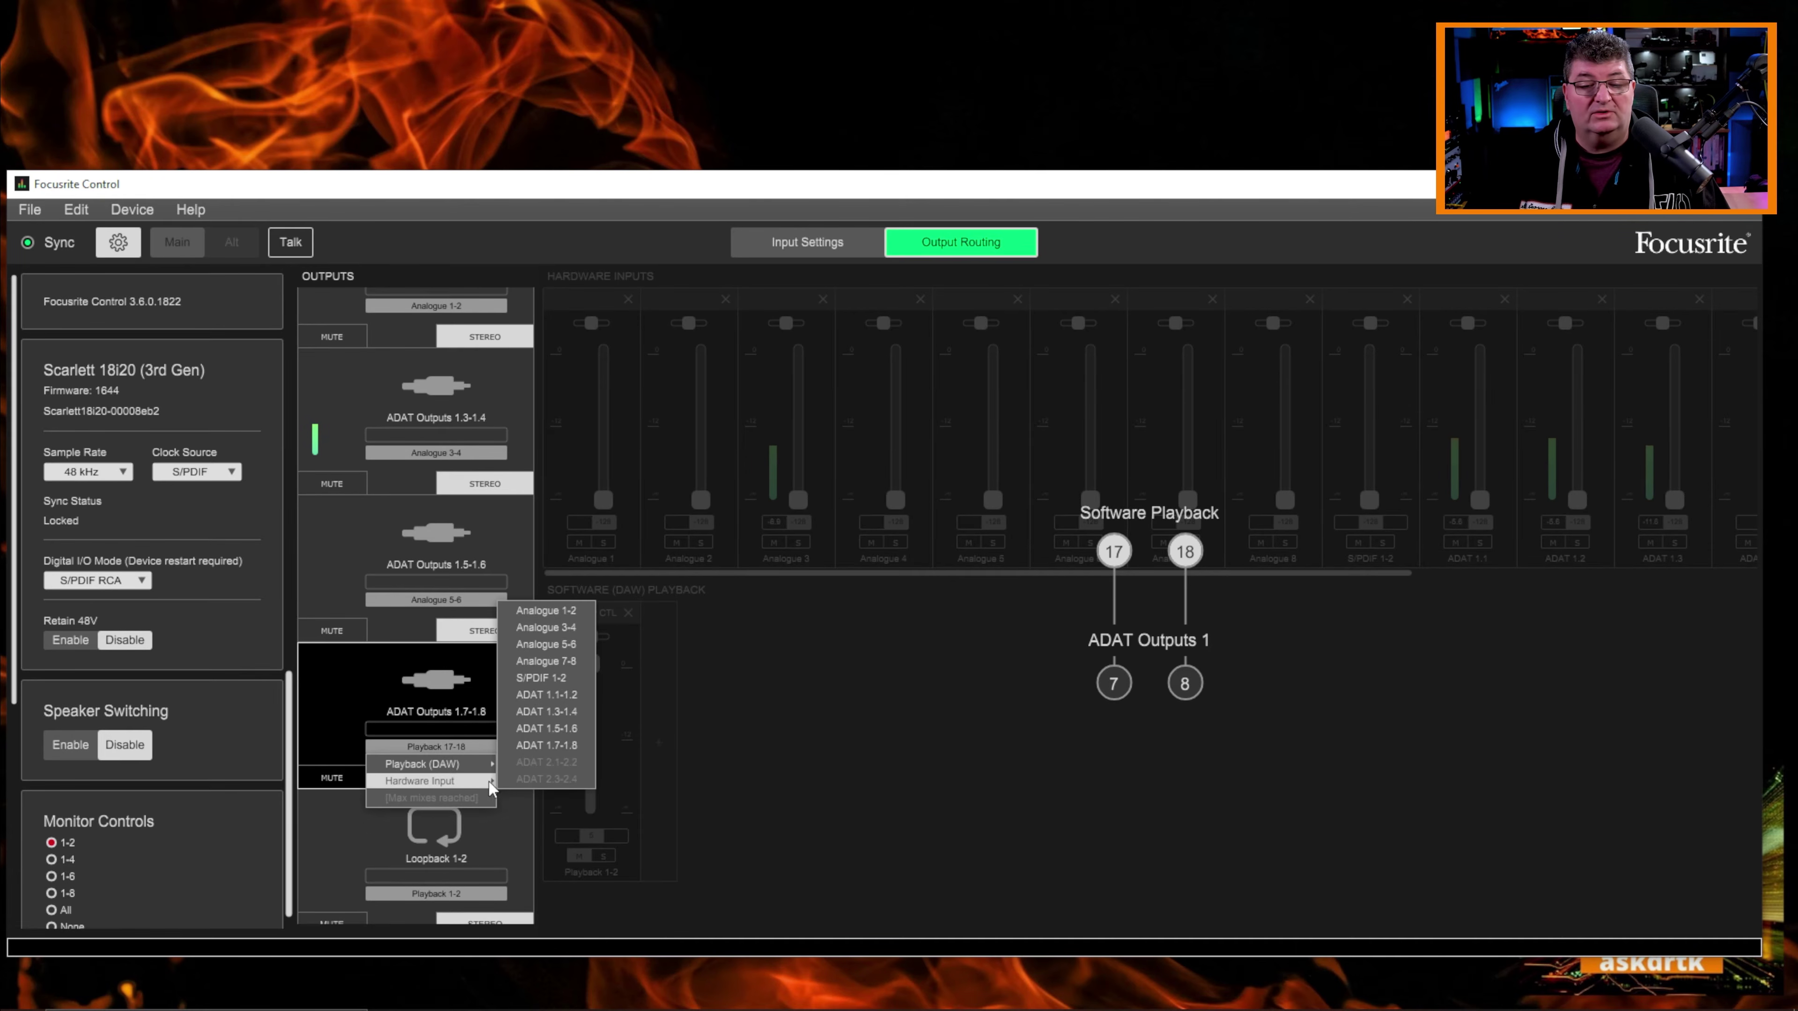
left_click(575, 746)
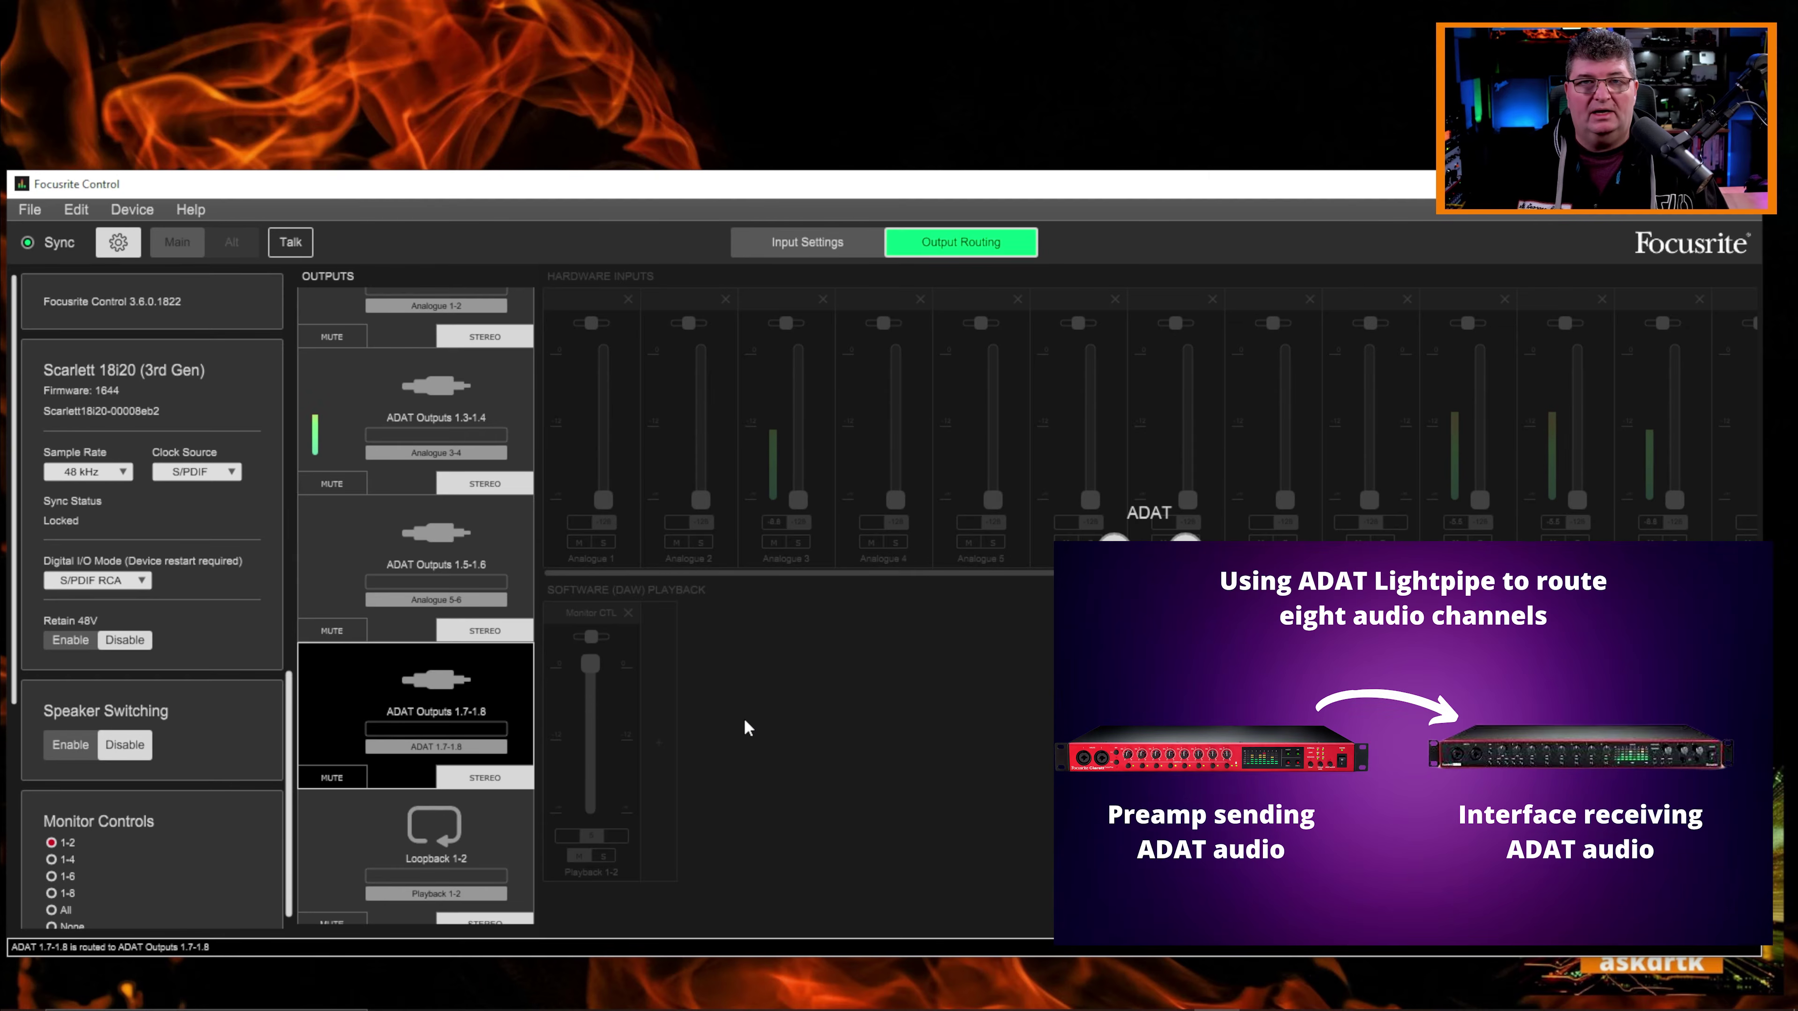
- In the Line Outputs 3-4 mix, raise the ADAT 1.1 fader to 0 and pan the channel fully left
scroll(450, 687, "up", 8)
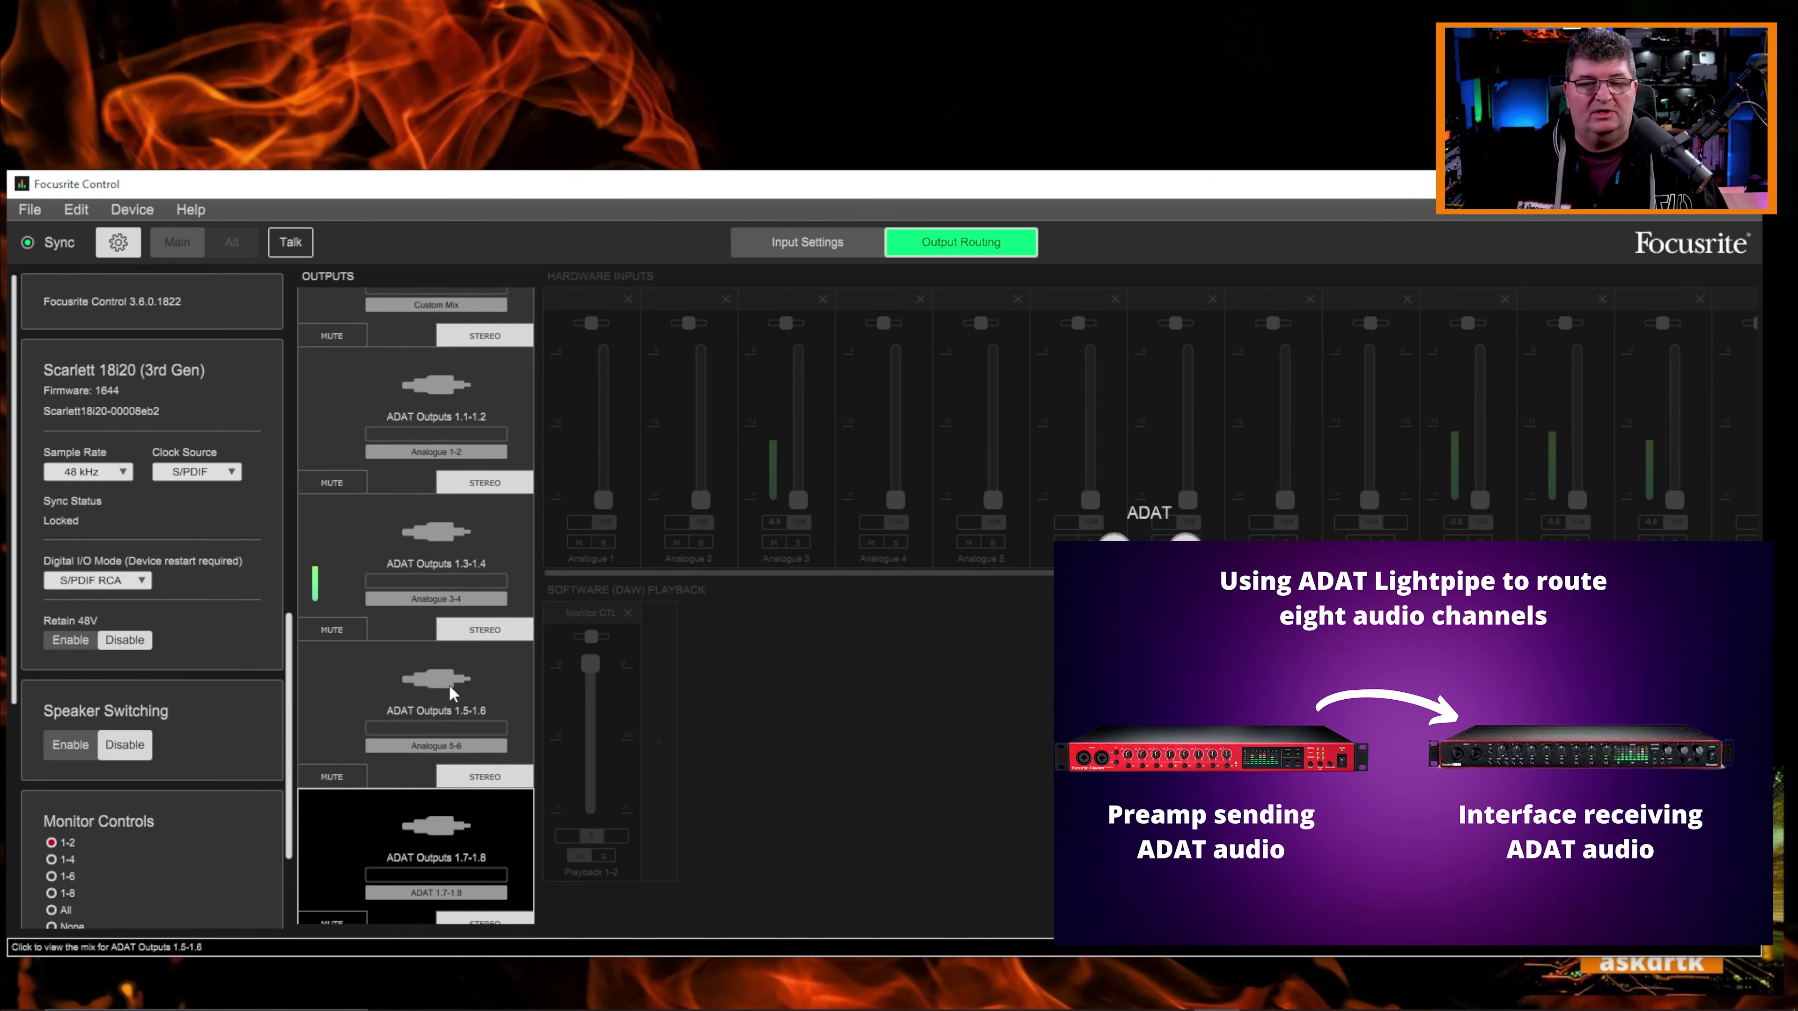
scroll(499, 652, "up", 6)
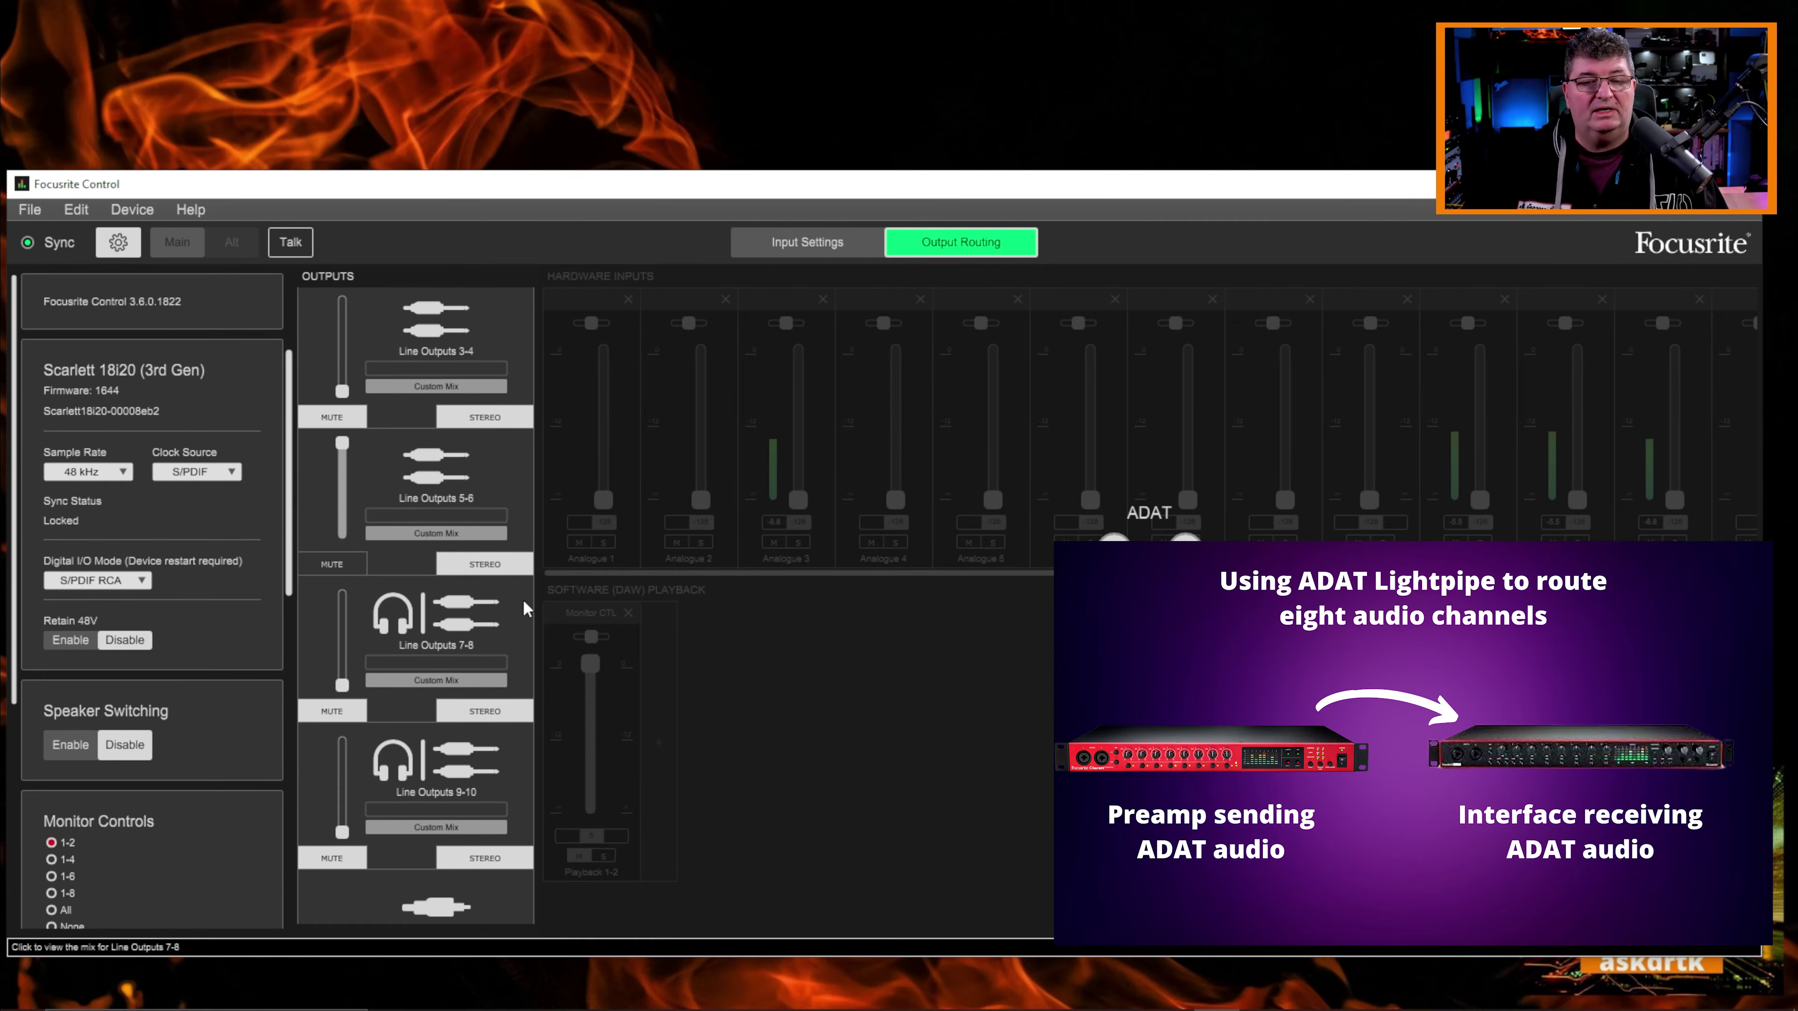
scroll(516, 596, "down", 3)
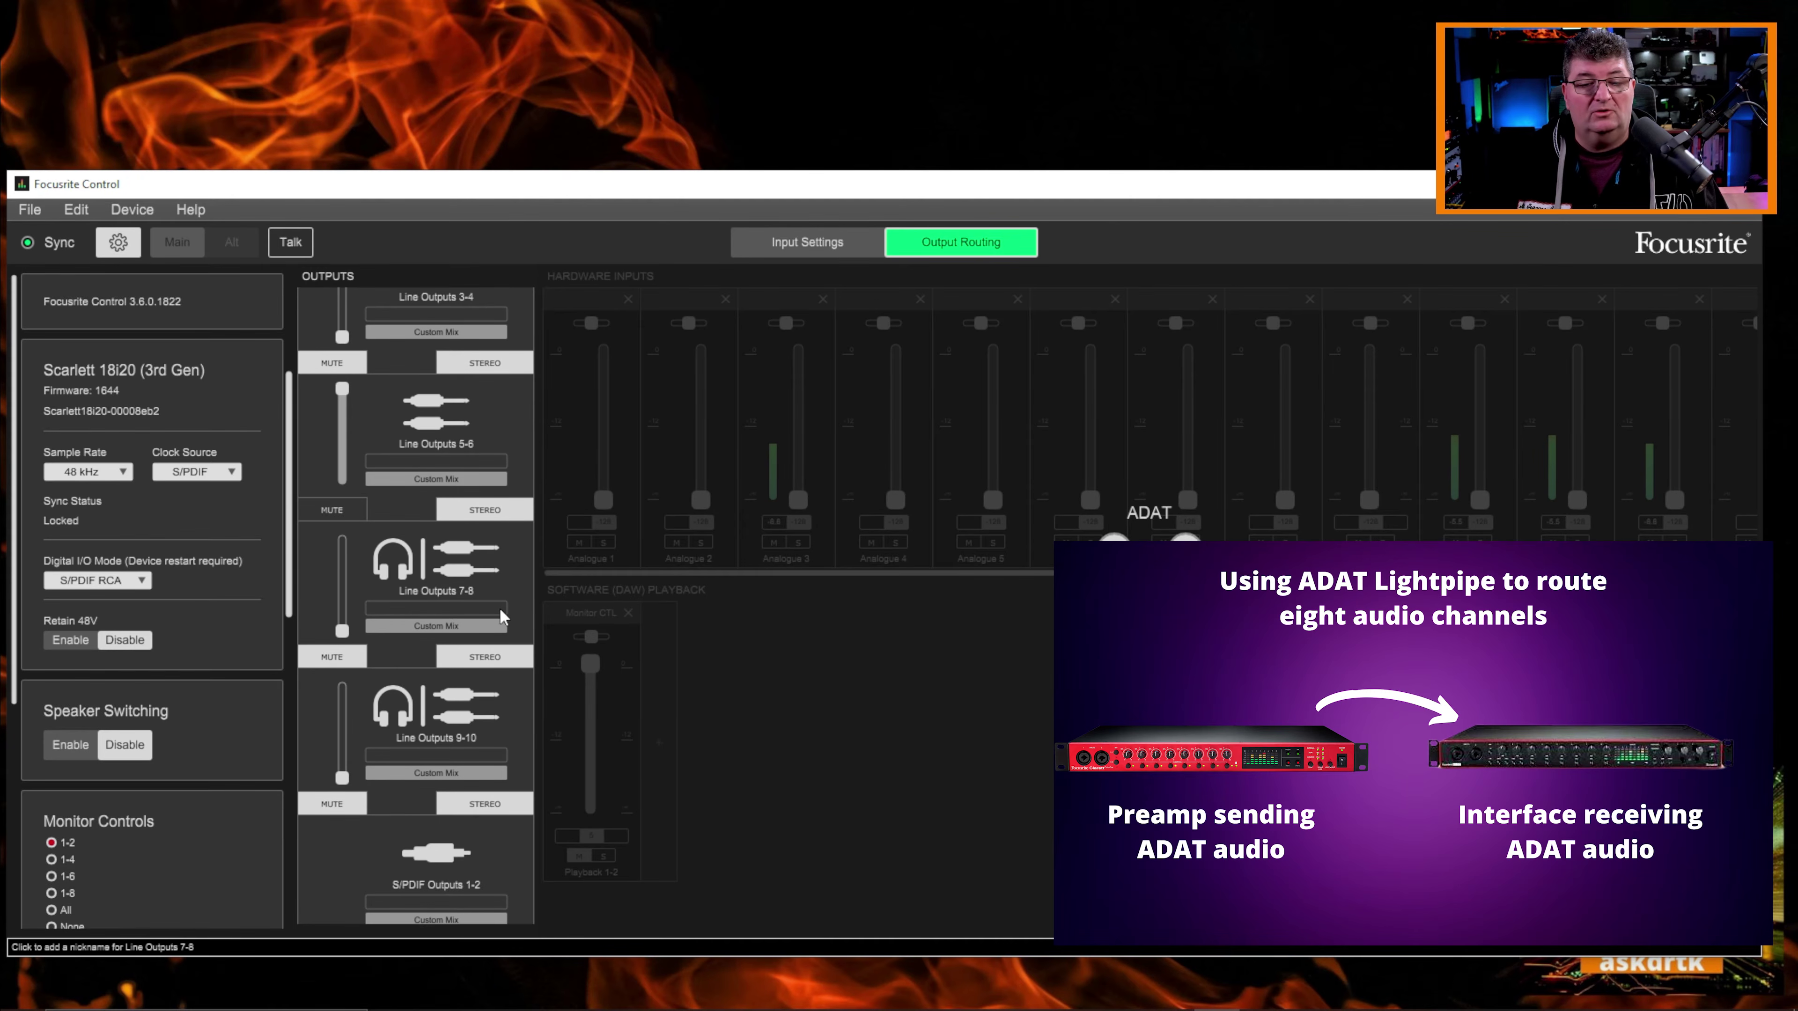
scroll(504, 641, "up", 3)
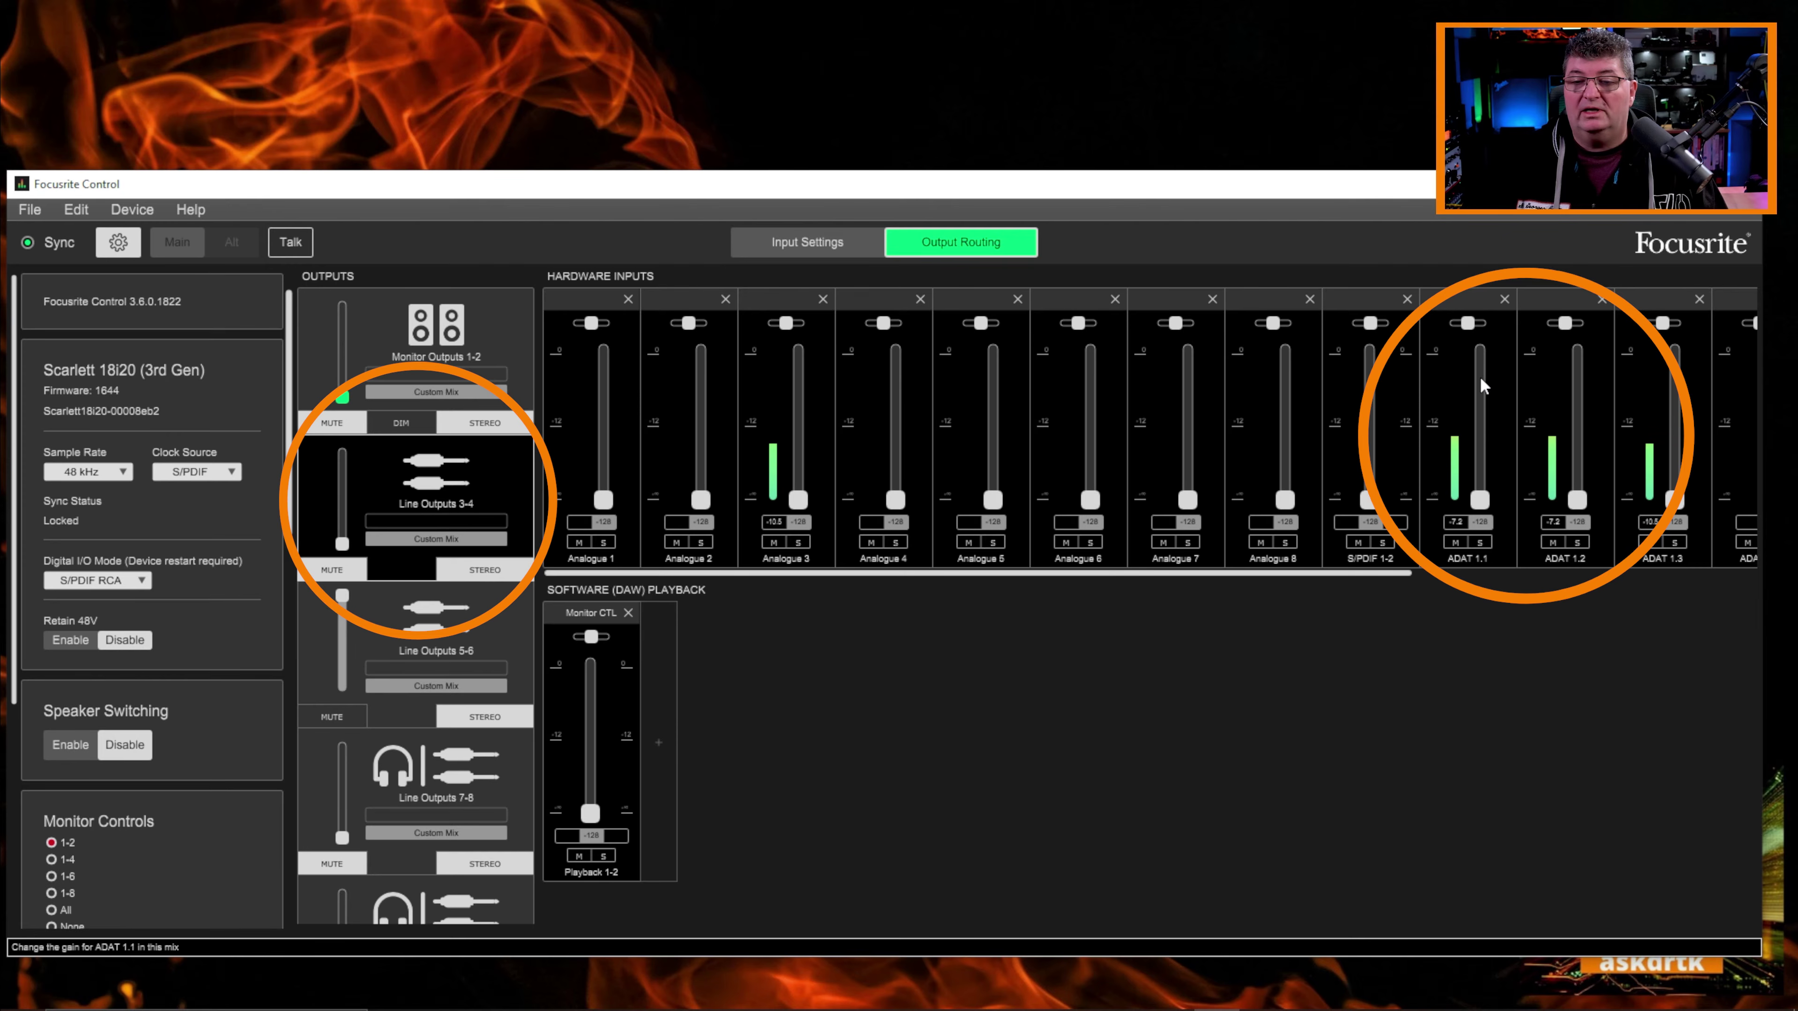
left_click_drag(1481, 500, 1484, 397)
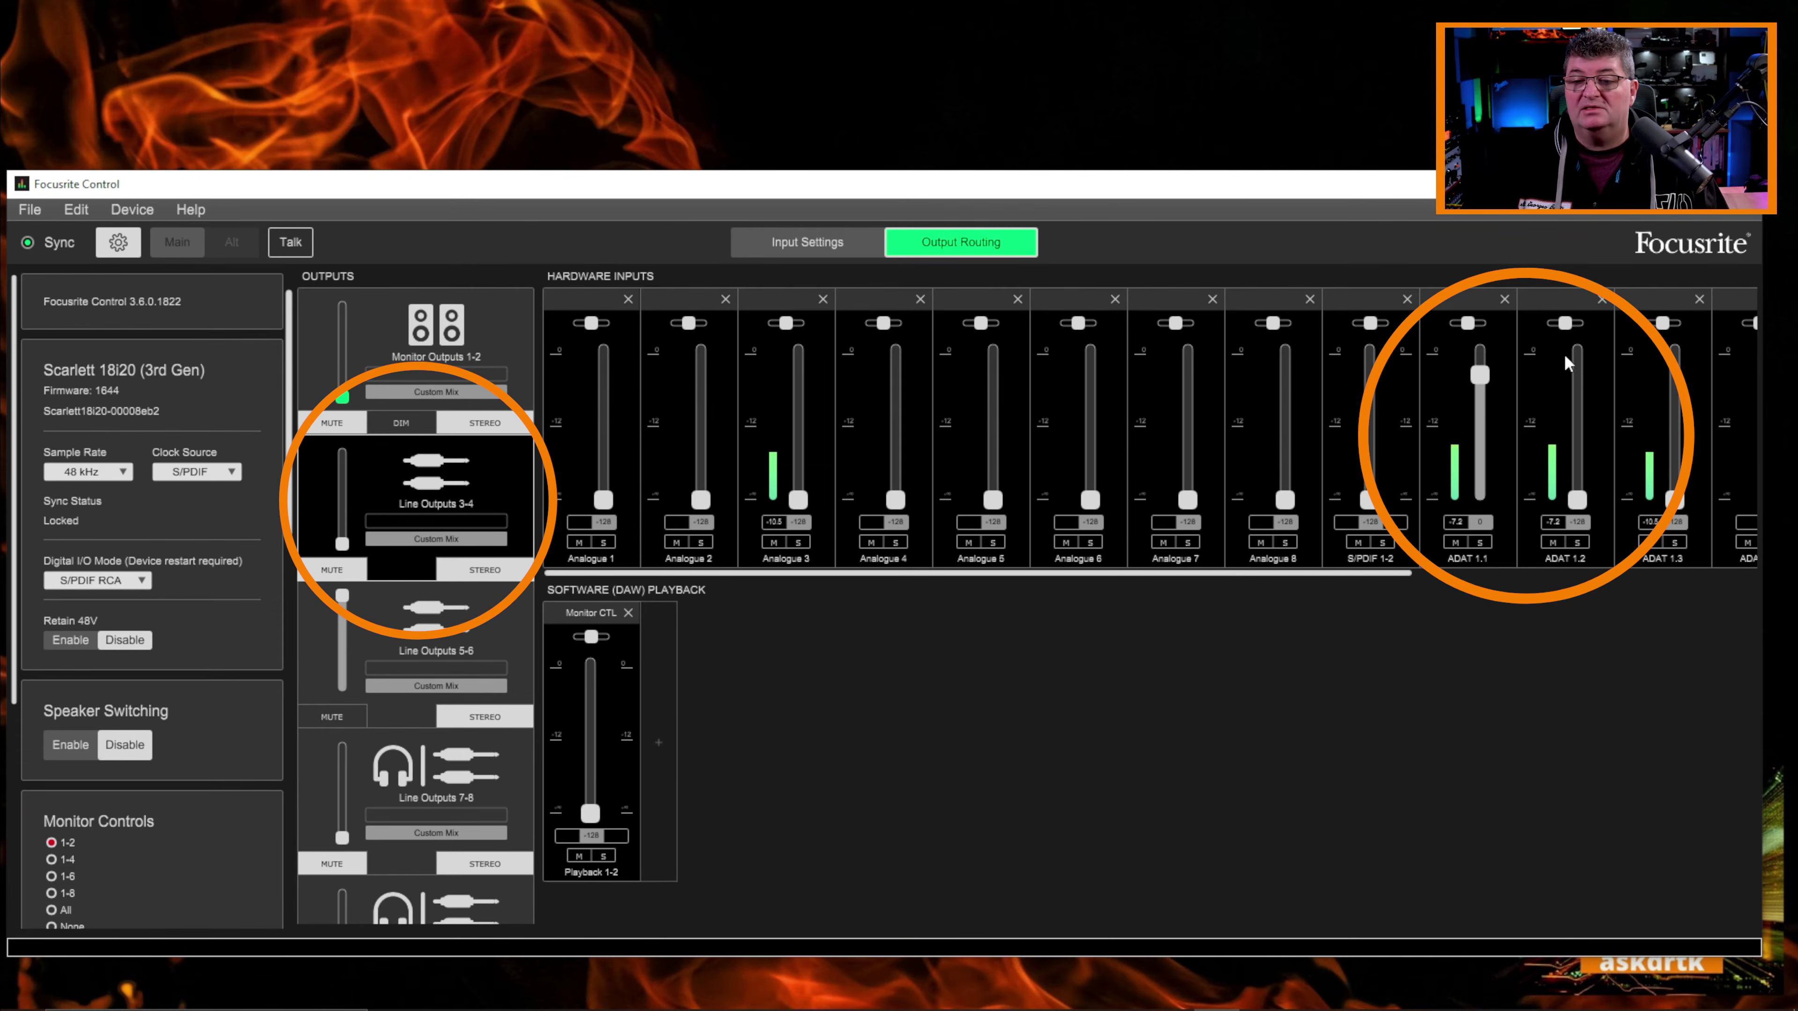
left_click_drag(1467, 323, 1451, 325)
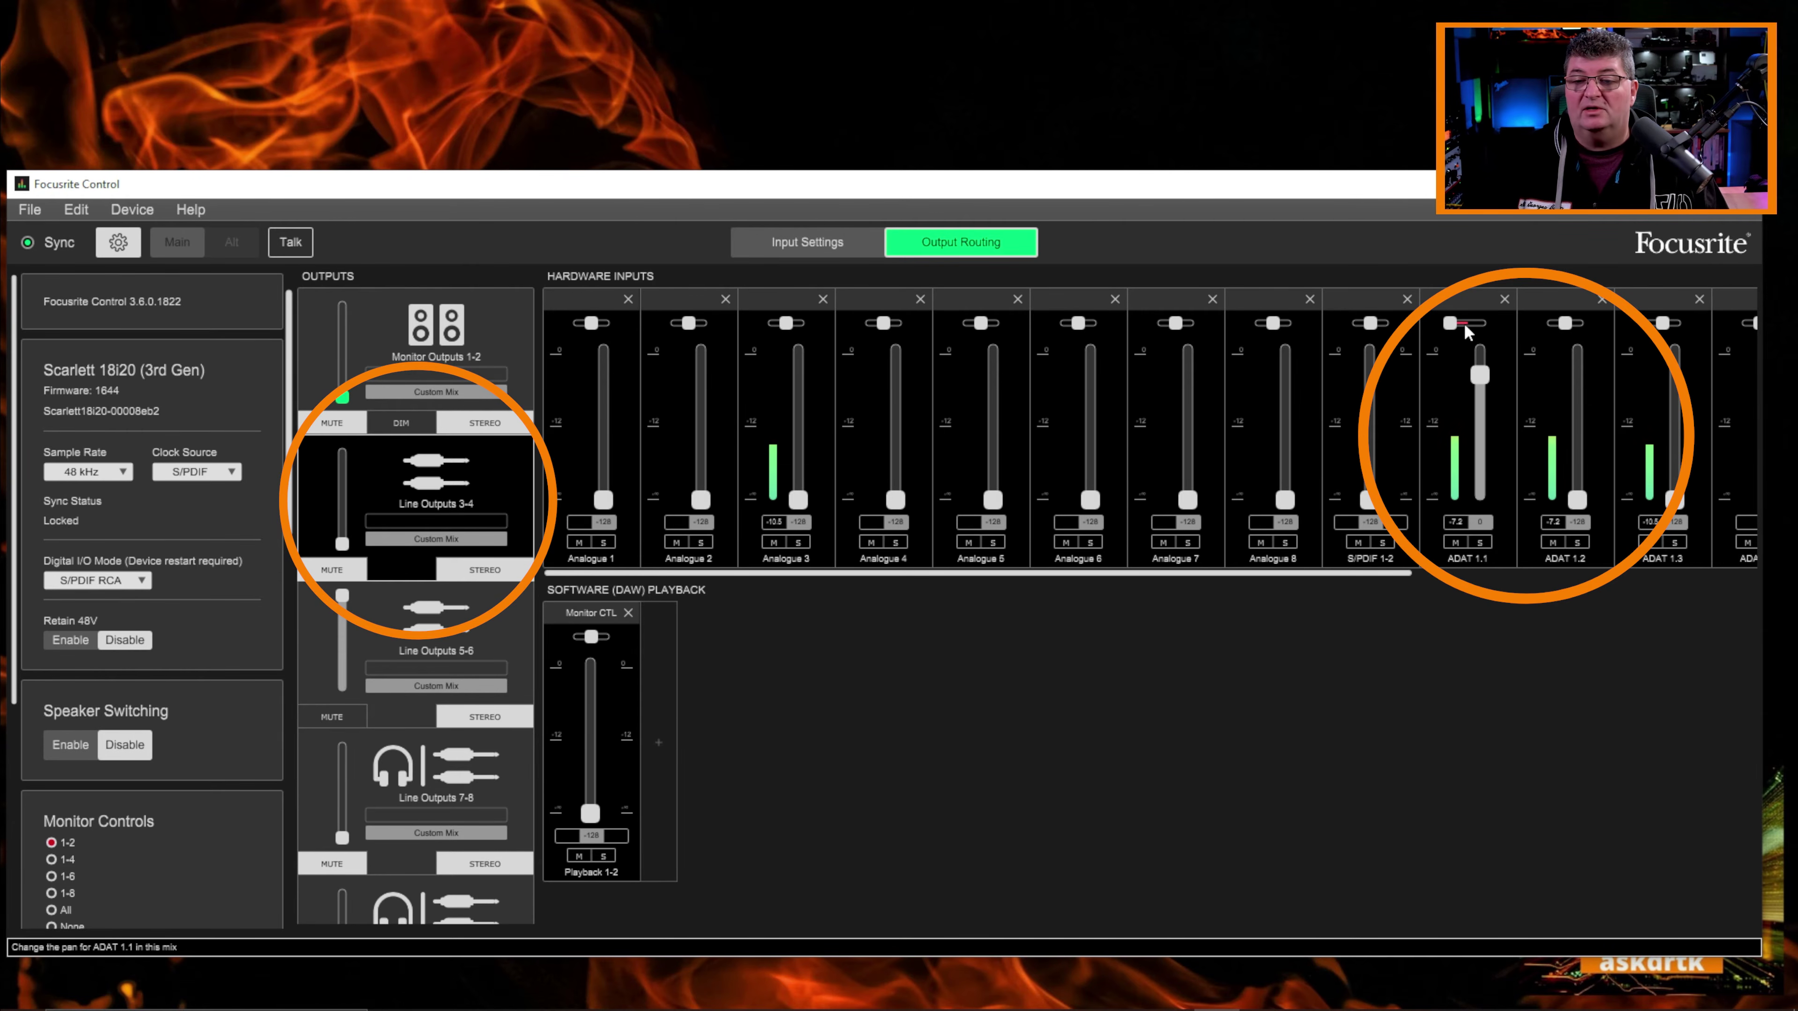
- In the Line Outputs 3-4 mix, pan ADAT 1.2 fully right with its fader at 0, and unmute the output
left_click_drag(1566, 323, 1583, 323)
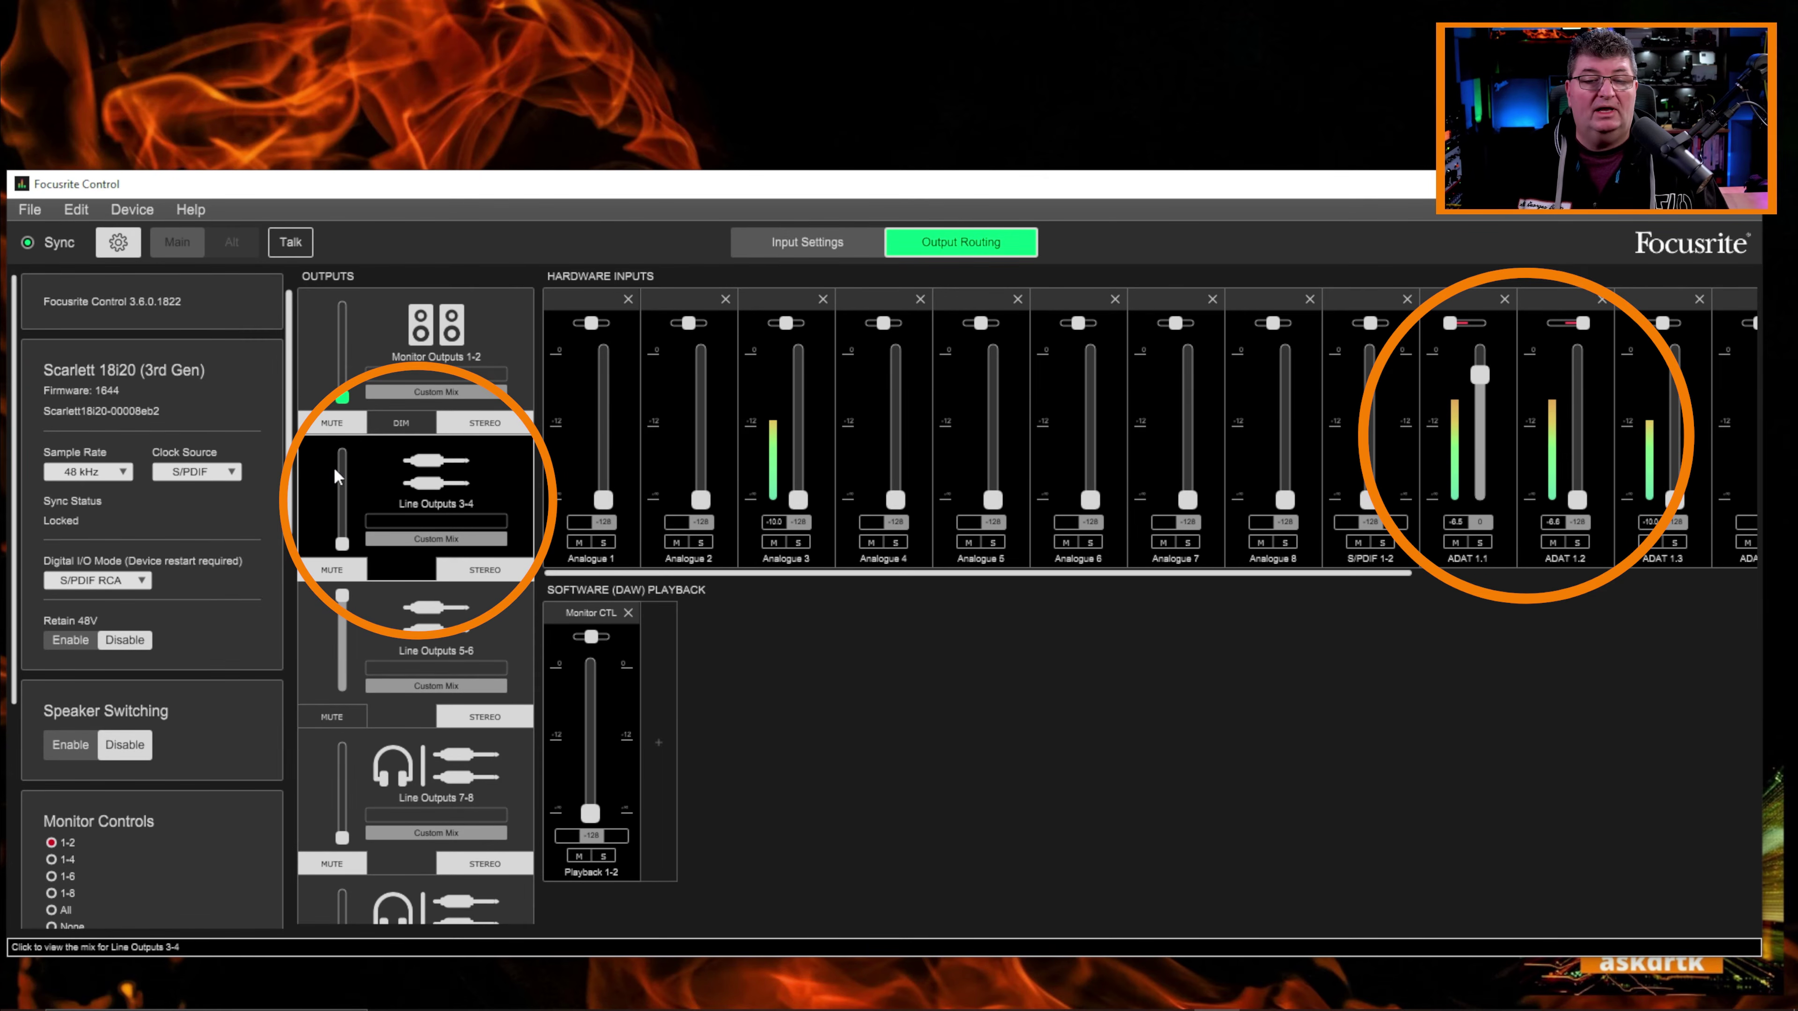
left_click(350, 573)
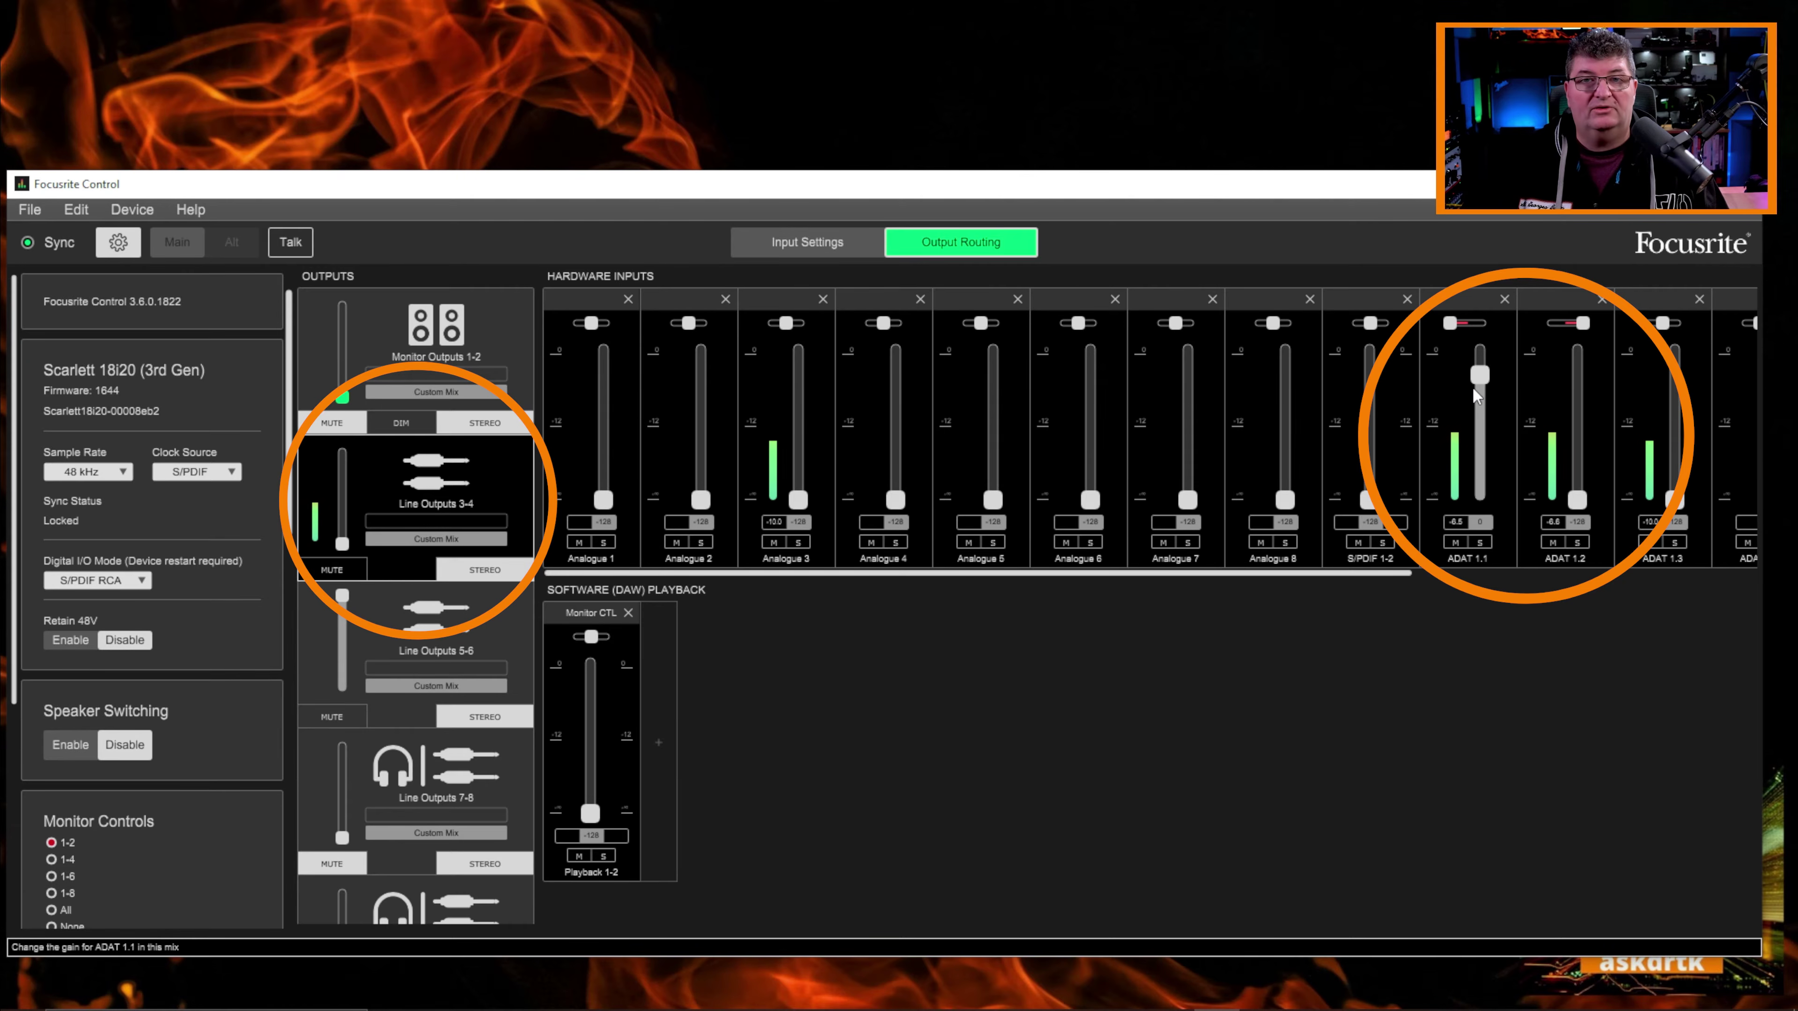
left_click(1581, 386)
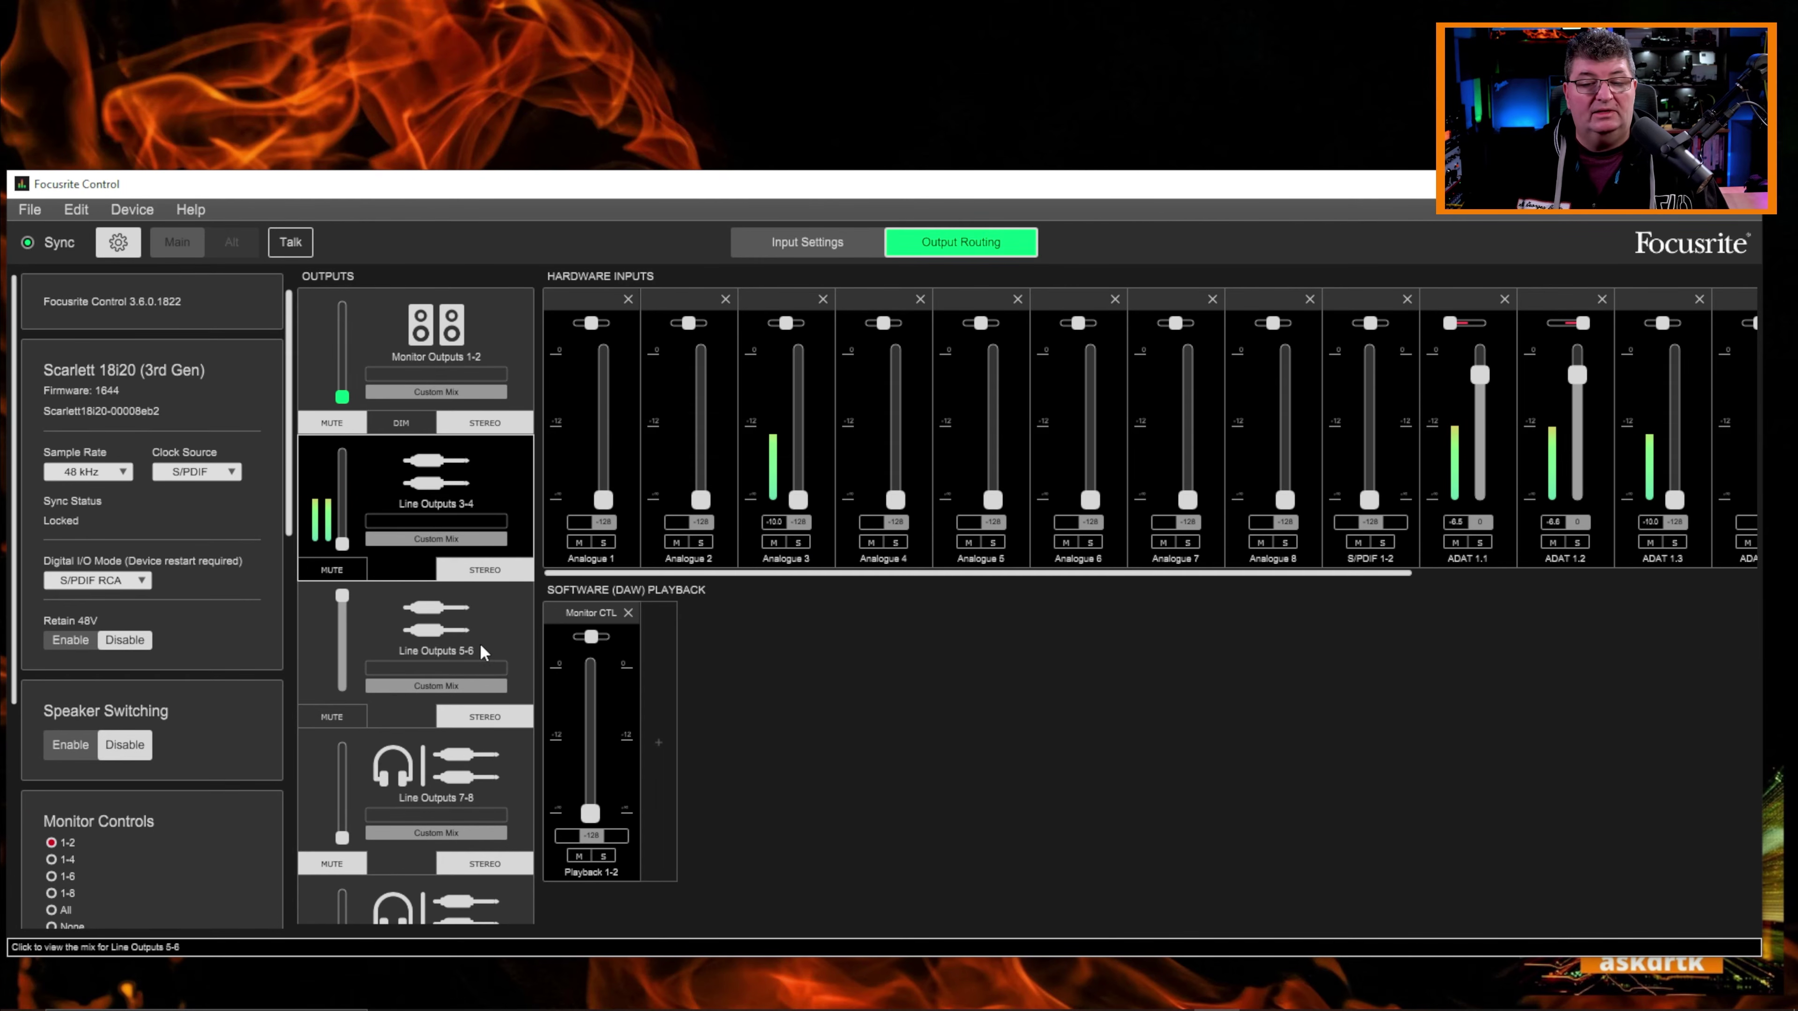
- In the Monitor Outputs 1-2 mix, raise the ADAT 1.1 and ADAT 1.2 faders to 0
left_click(479, 338)
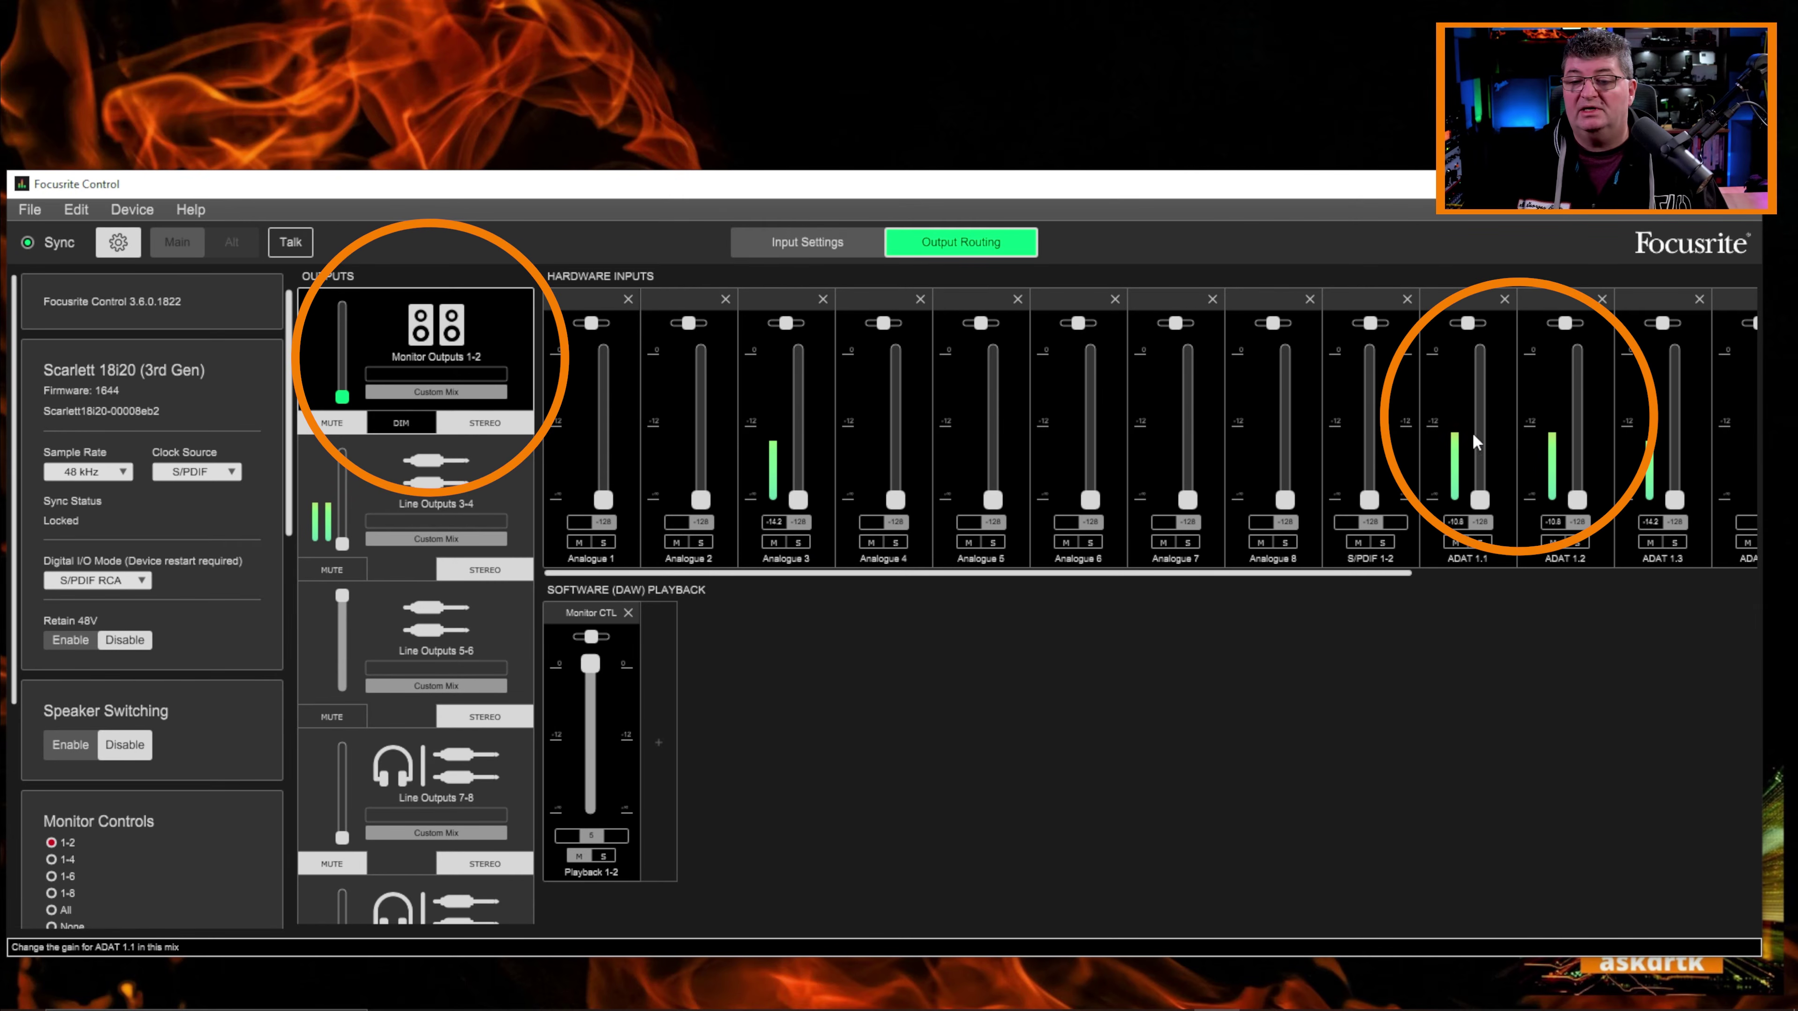
double_click(1480, 401)
double_click(1573, 381)
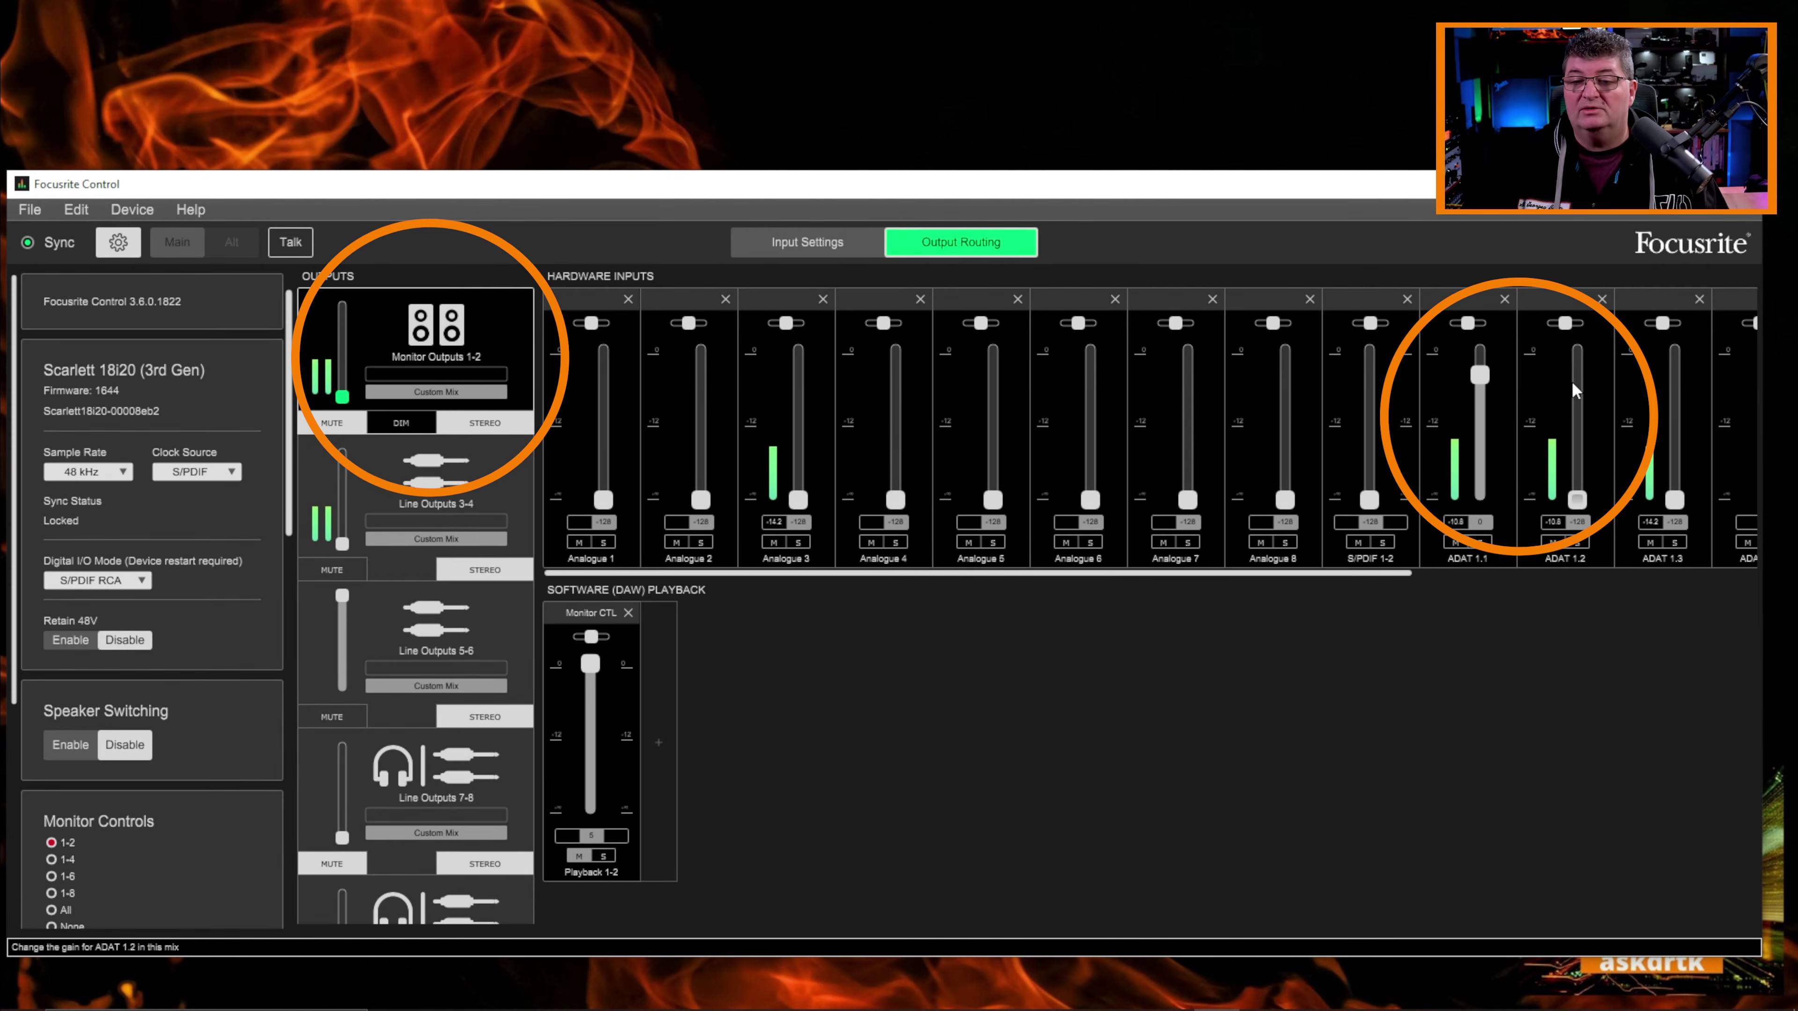
- Return to the Line Outputs 3-4 mix and pull the ADAT 1.1 and ADAT 1.2 faders down to -128
left_click(446, 489)
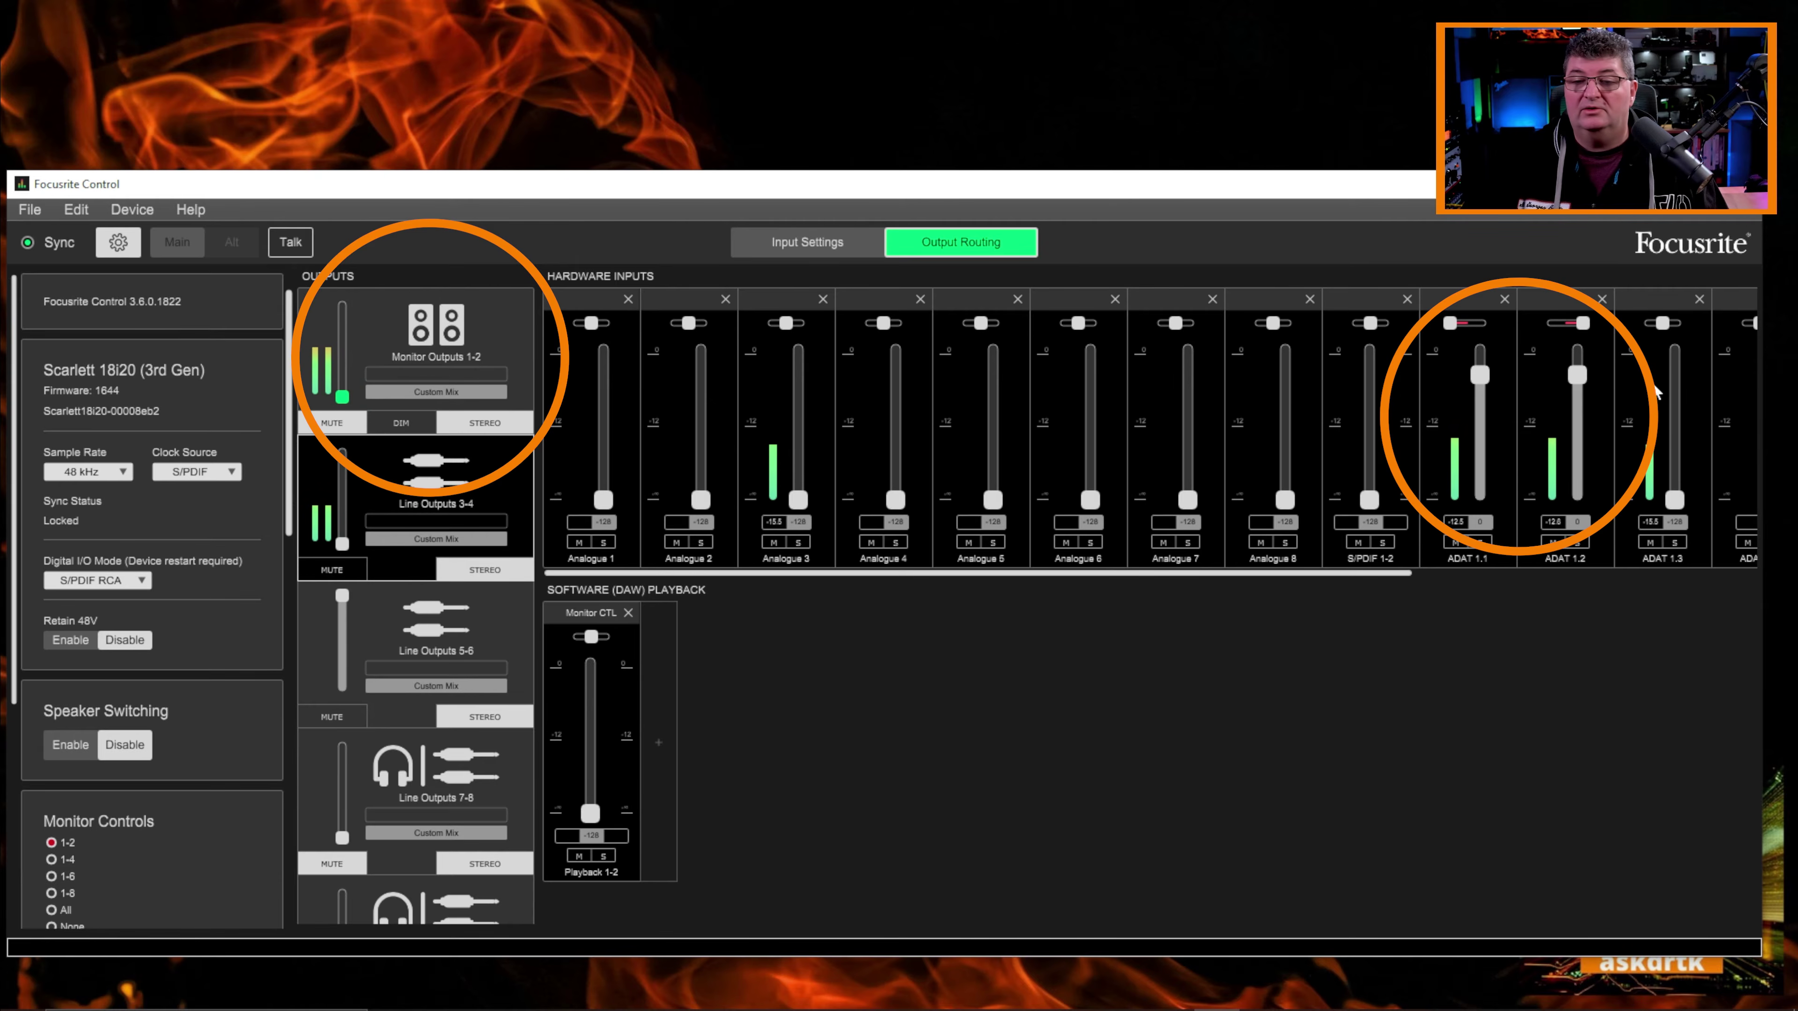
left_click_drag(1485, 371, 1518, 524)
left_click_drag(1577, 375, 1579, 504)
- In the Line Outputs 3-4 mix, set the ADAT 1.3 and 1.4 faders to 0, panning them fully left and fully right
left_click_drag(1363, 572, 1551, 572)
left_click(1403, 407)
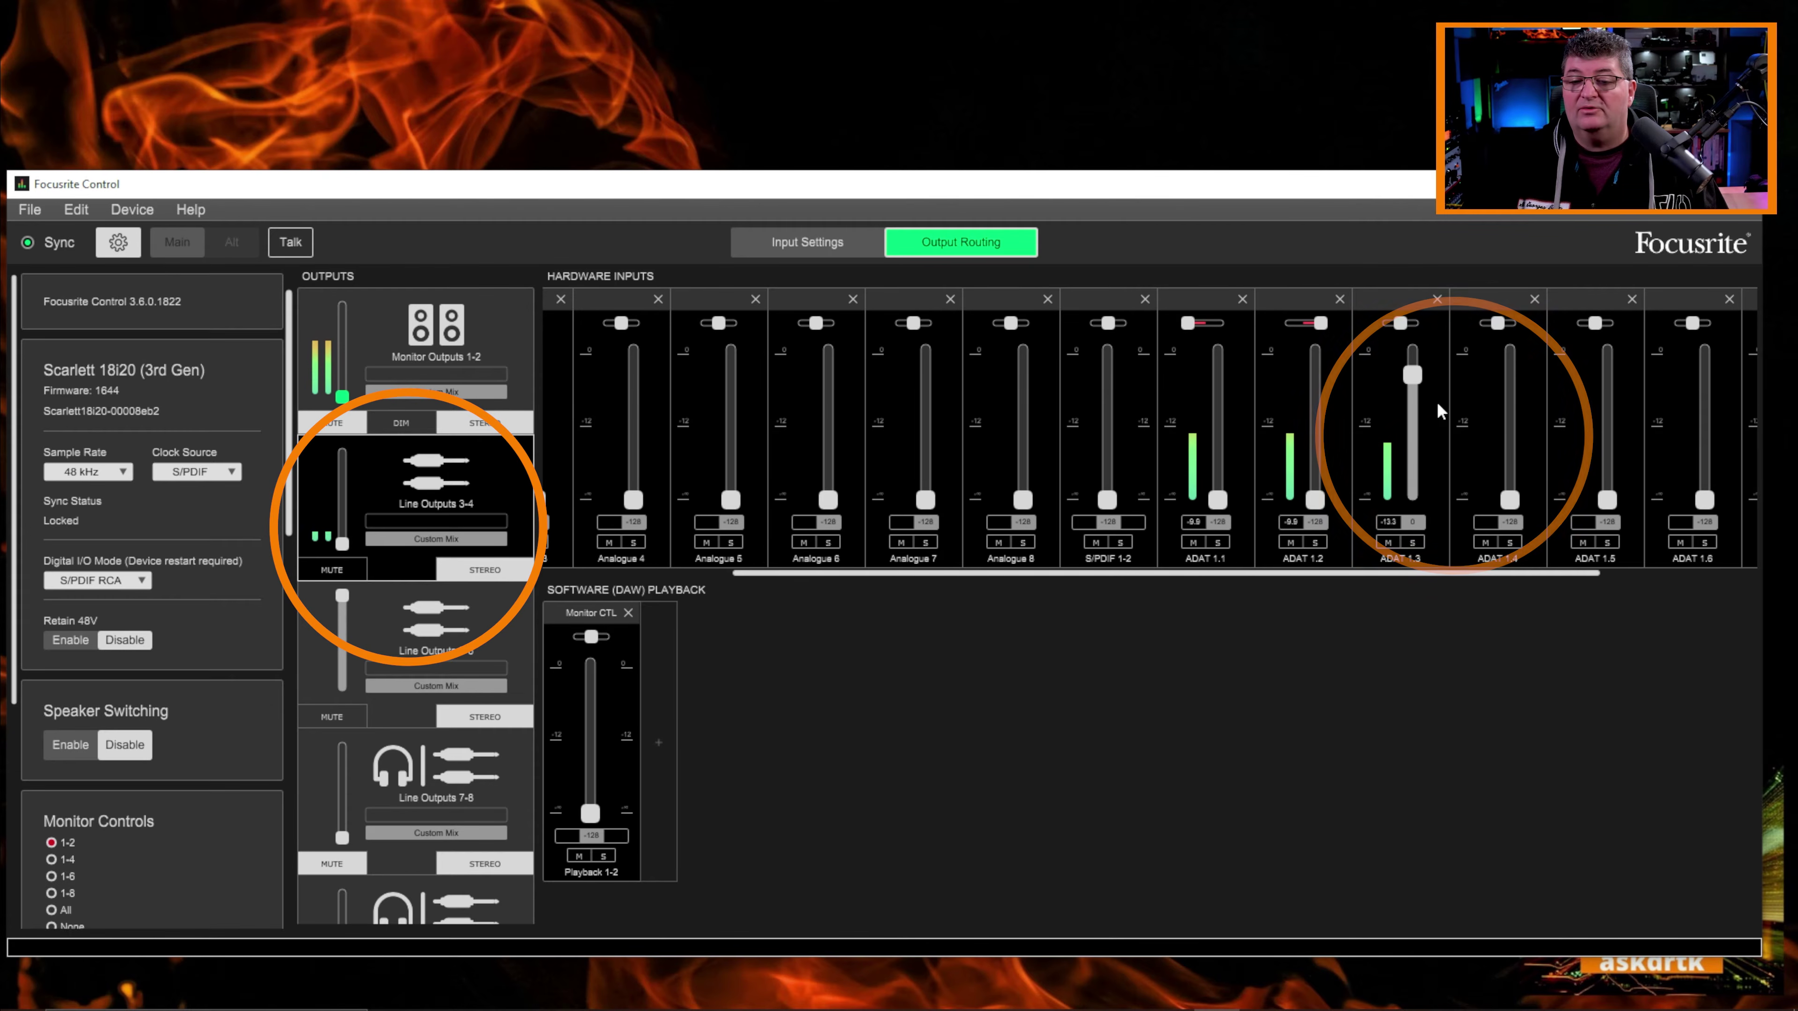
left_click(1515, 384)
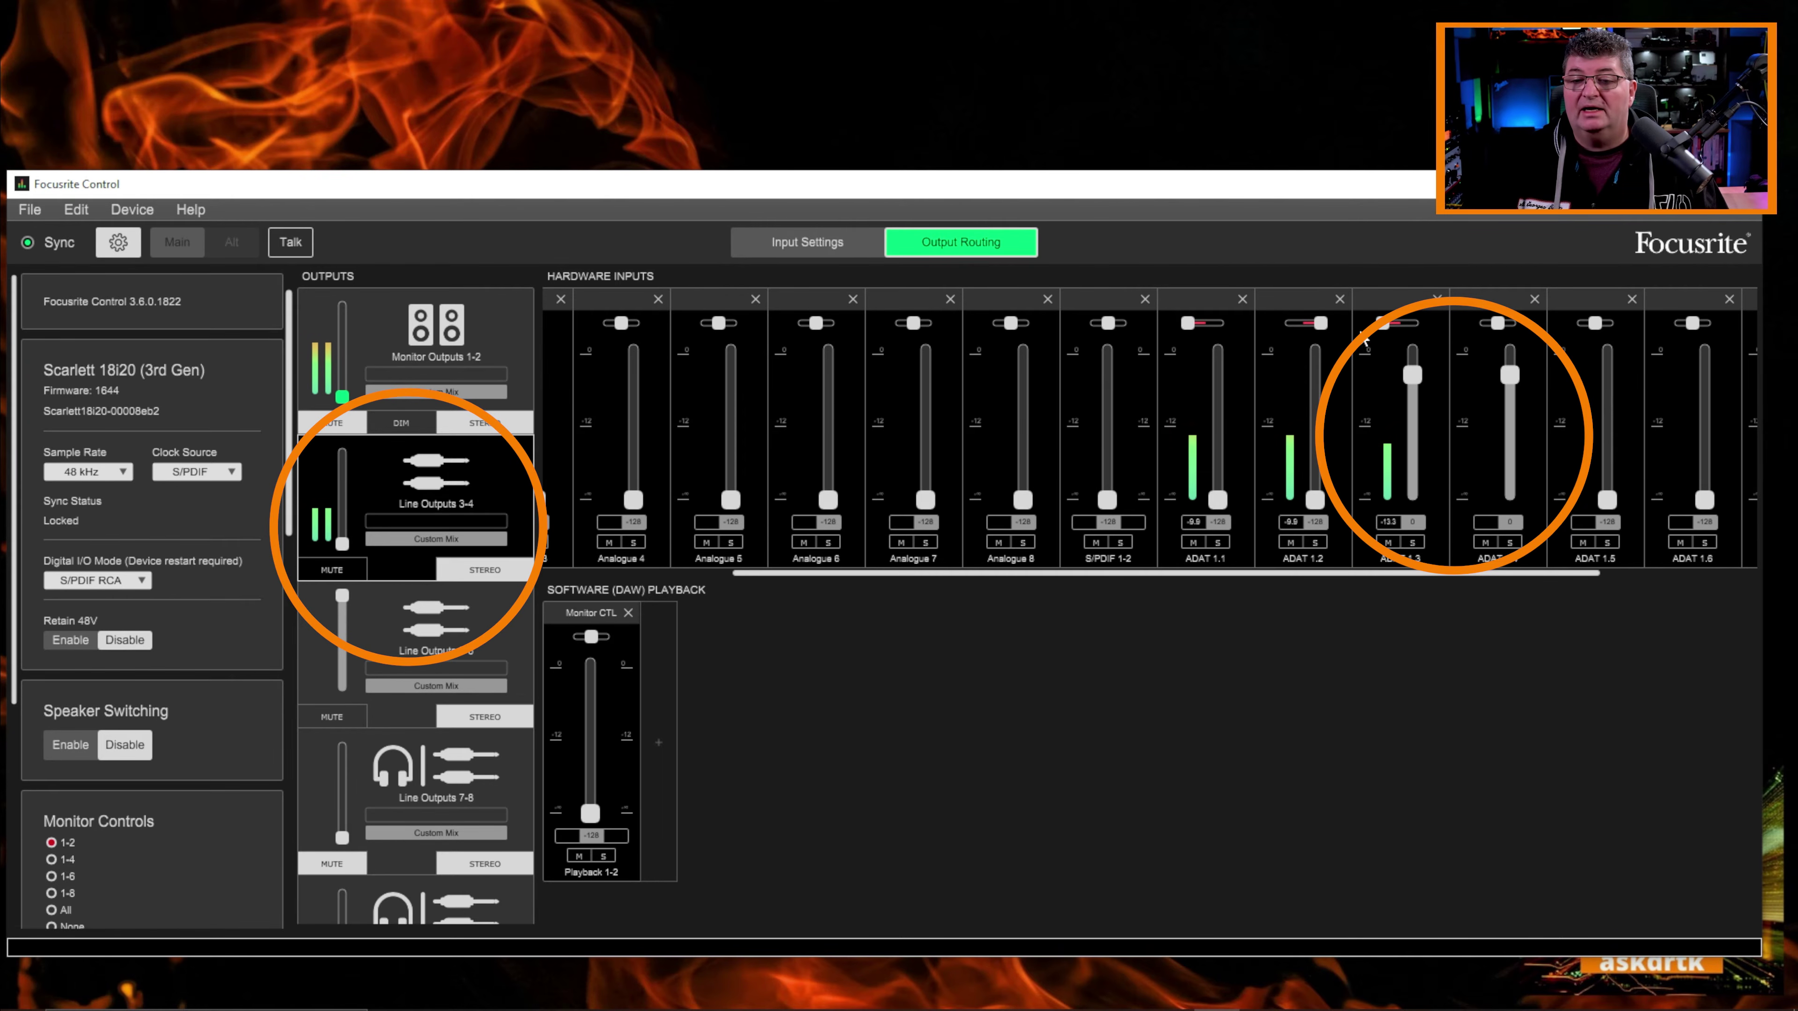
left_click_drag(1500, 327, 1517, 326)
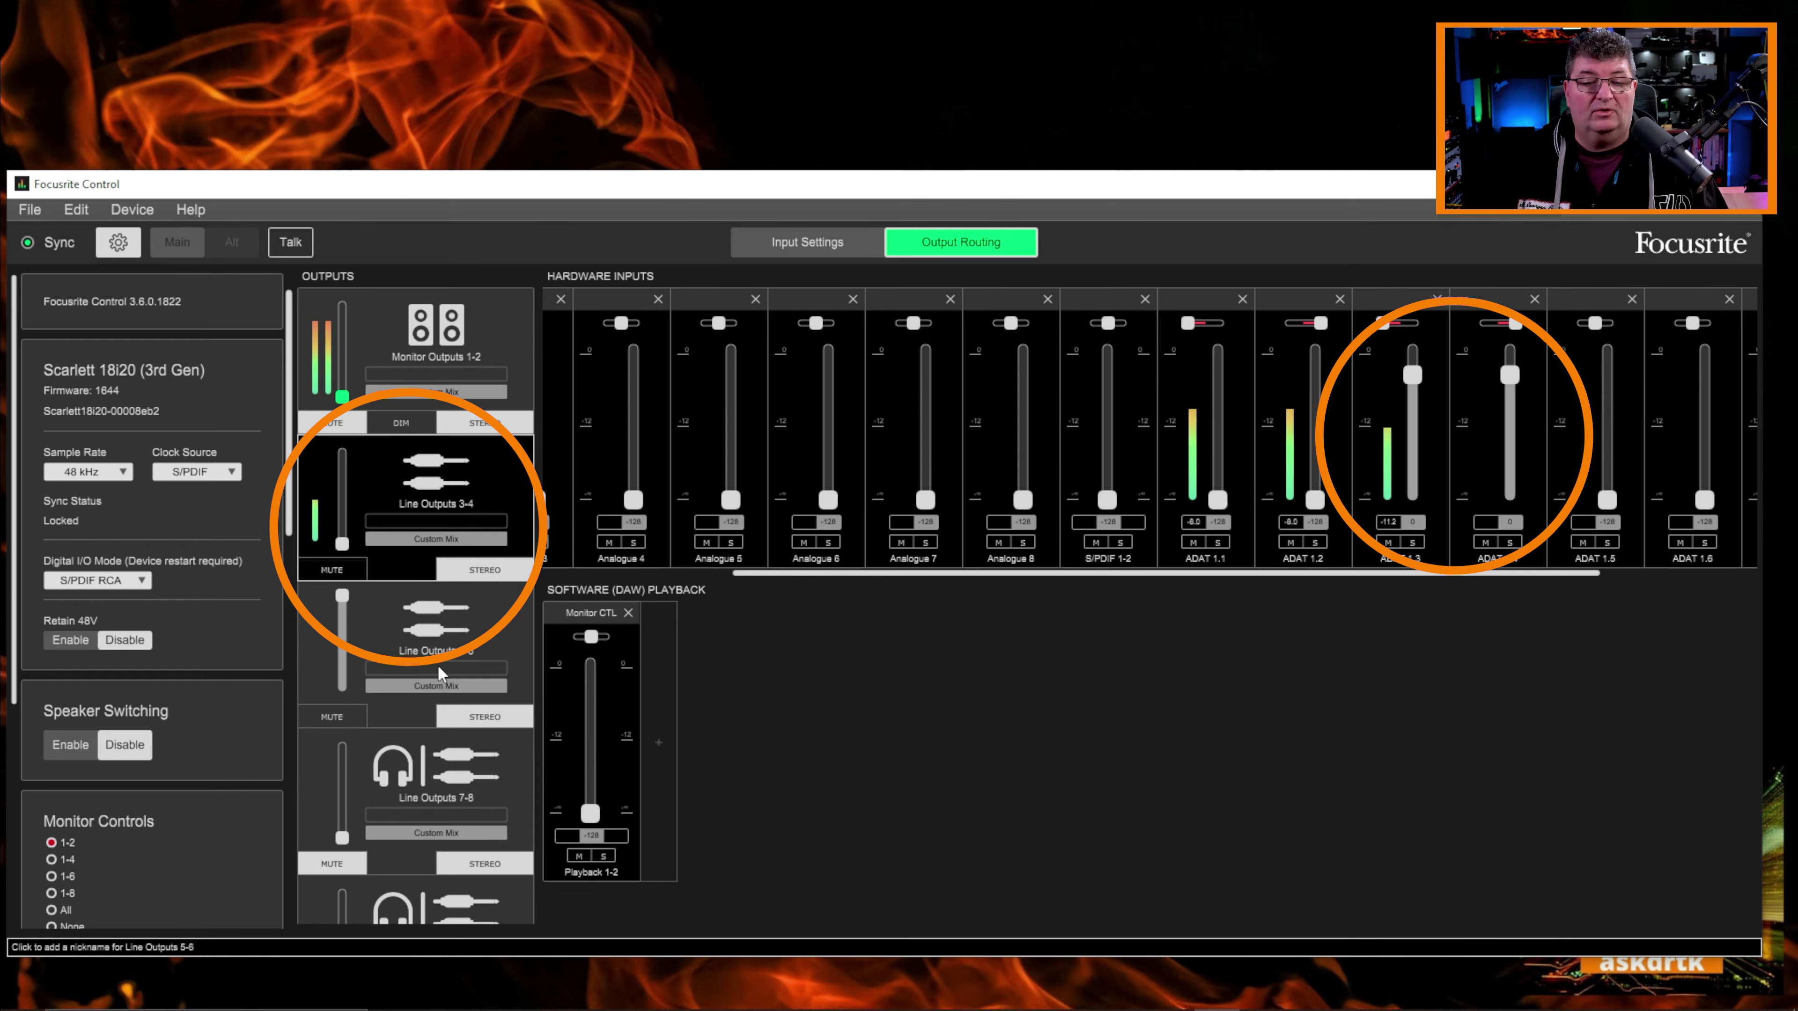
- In the Line Outputs 5-6 mix, raise the ADAT 1.5 and ADAT 1.6 faders to 0
left_click(464, 633)
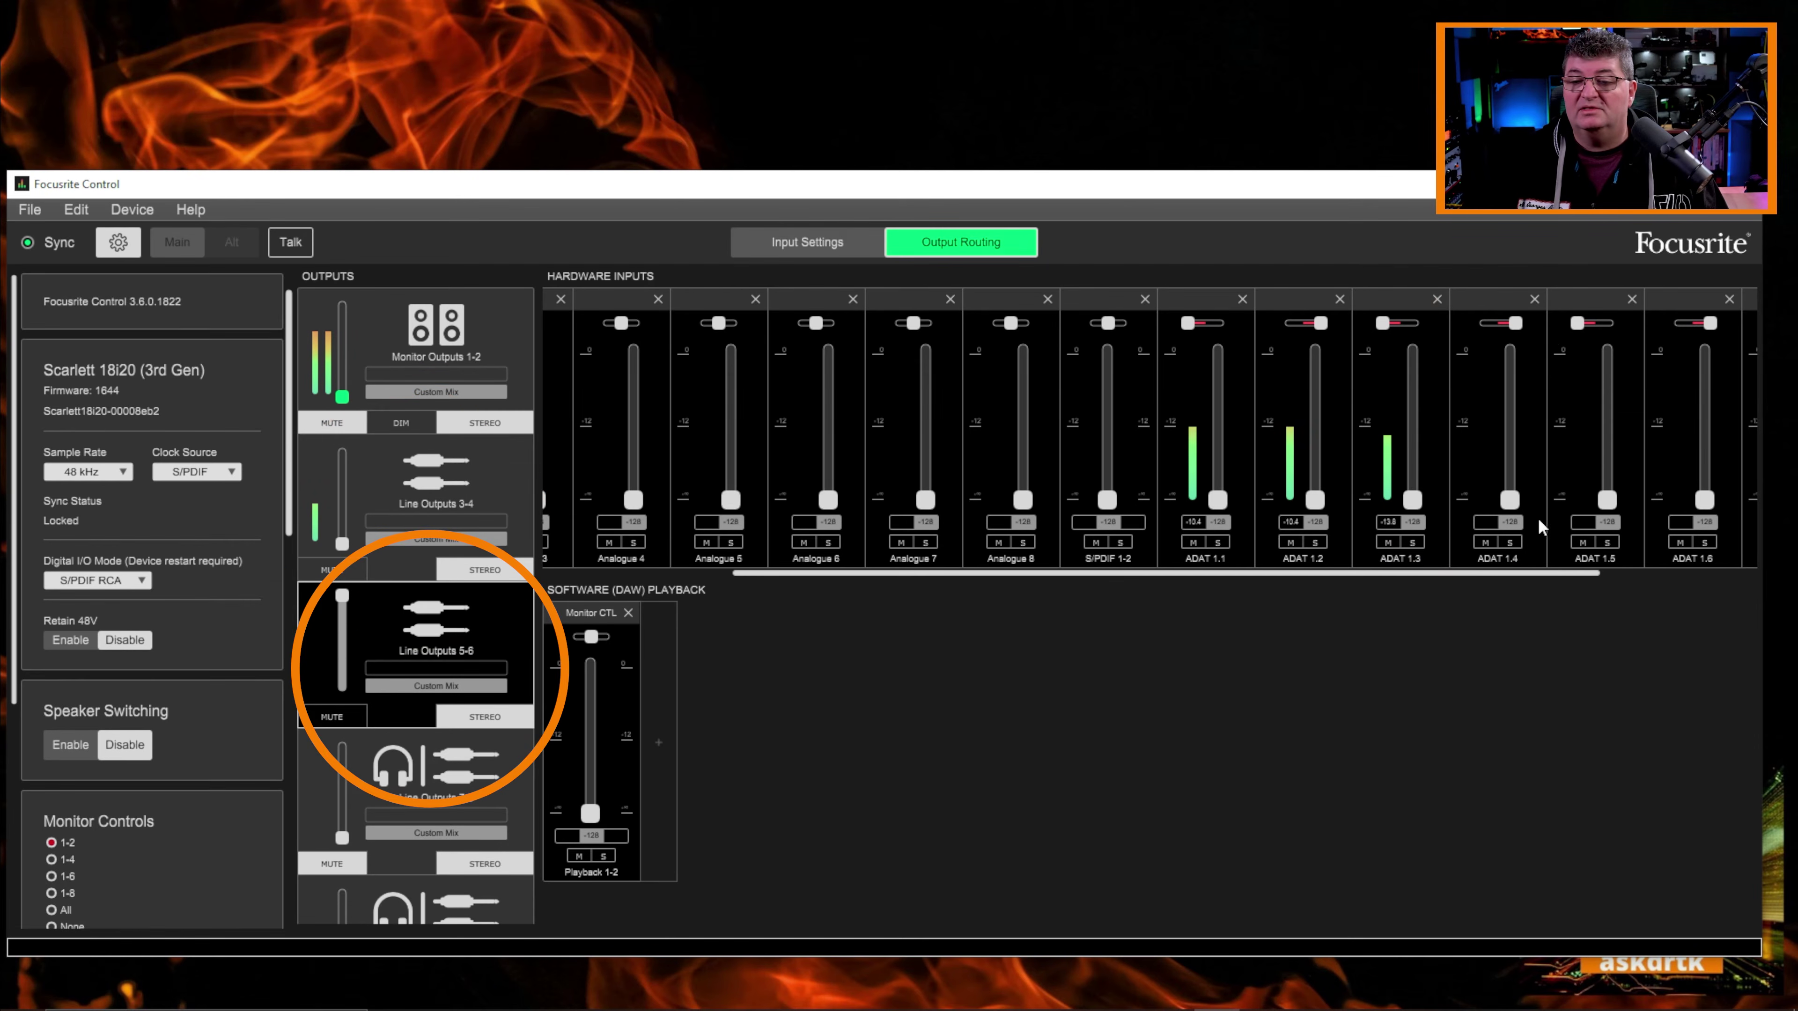
left_click(1607, 394)
left_click(1702, 388)
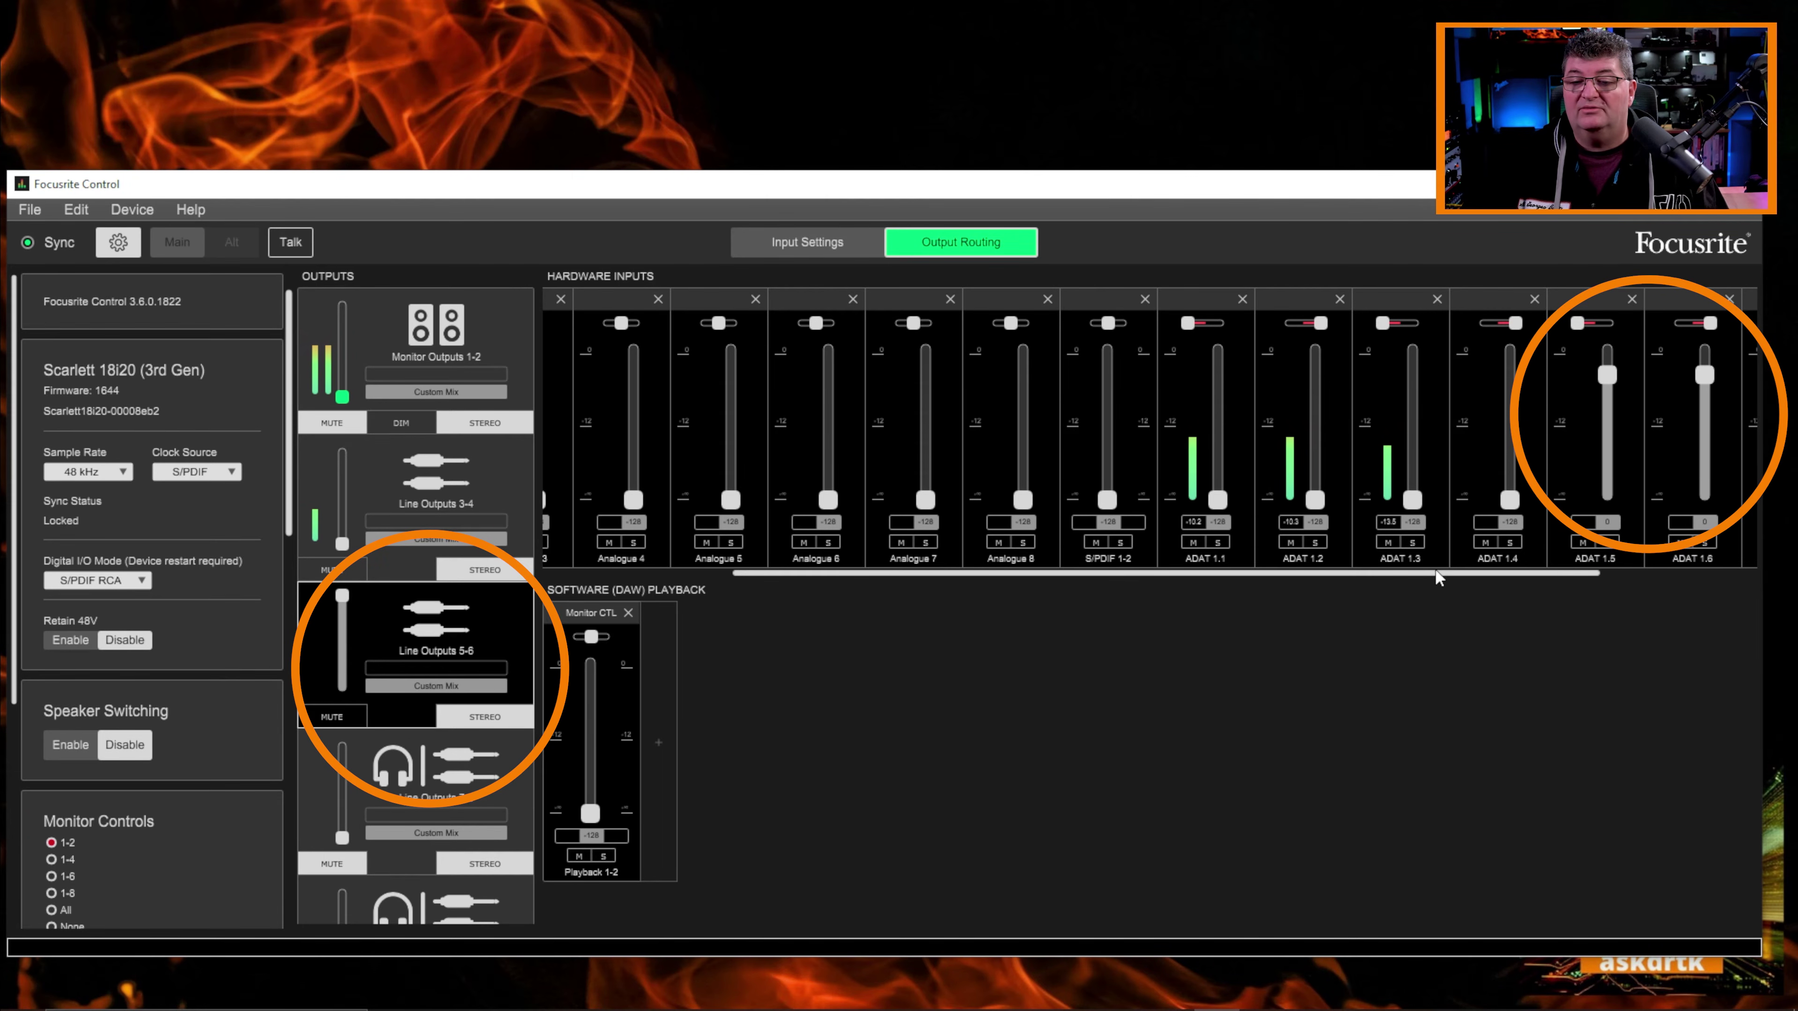
- In the Line Outputs 7-8 mix, set the ADAT 1.7 and 1.8 faders to 0, panning them fully left and fully right
left_click_drag(1593, 572, 1755, 571)
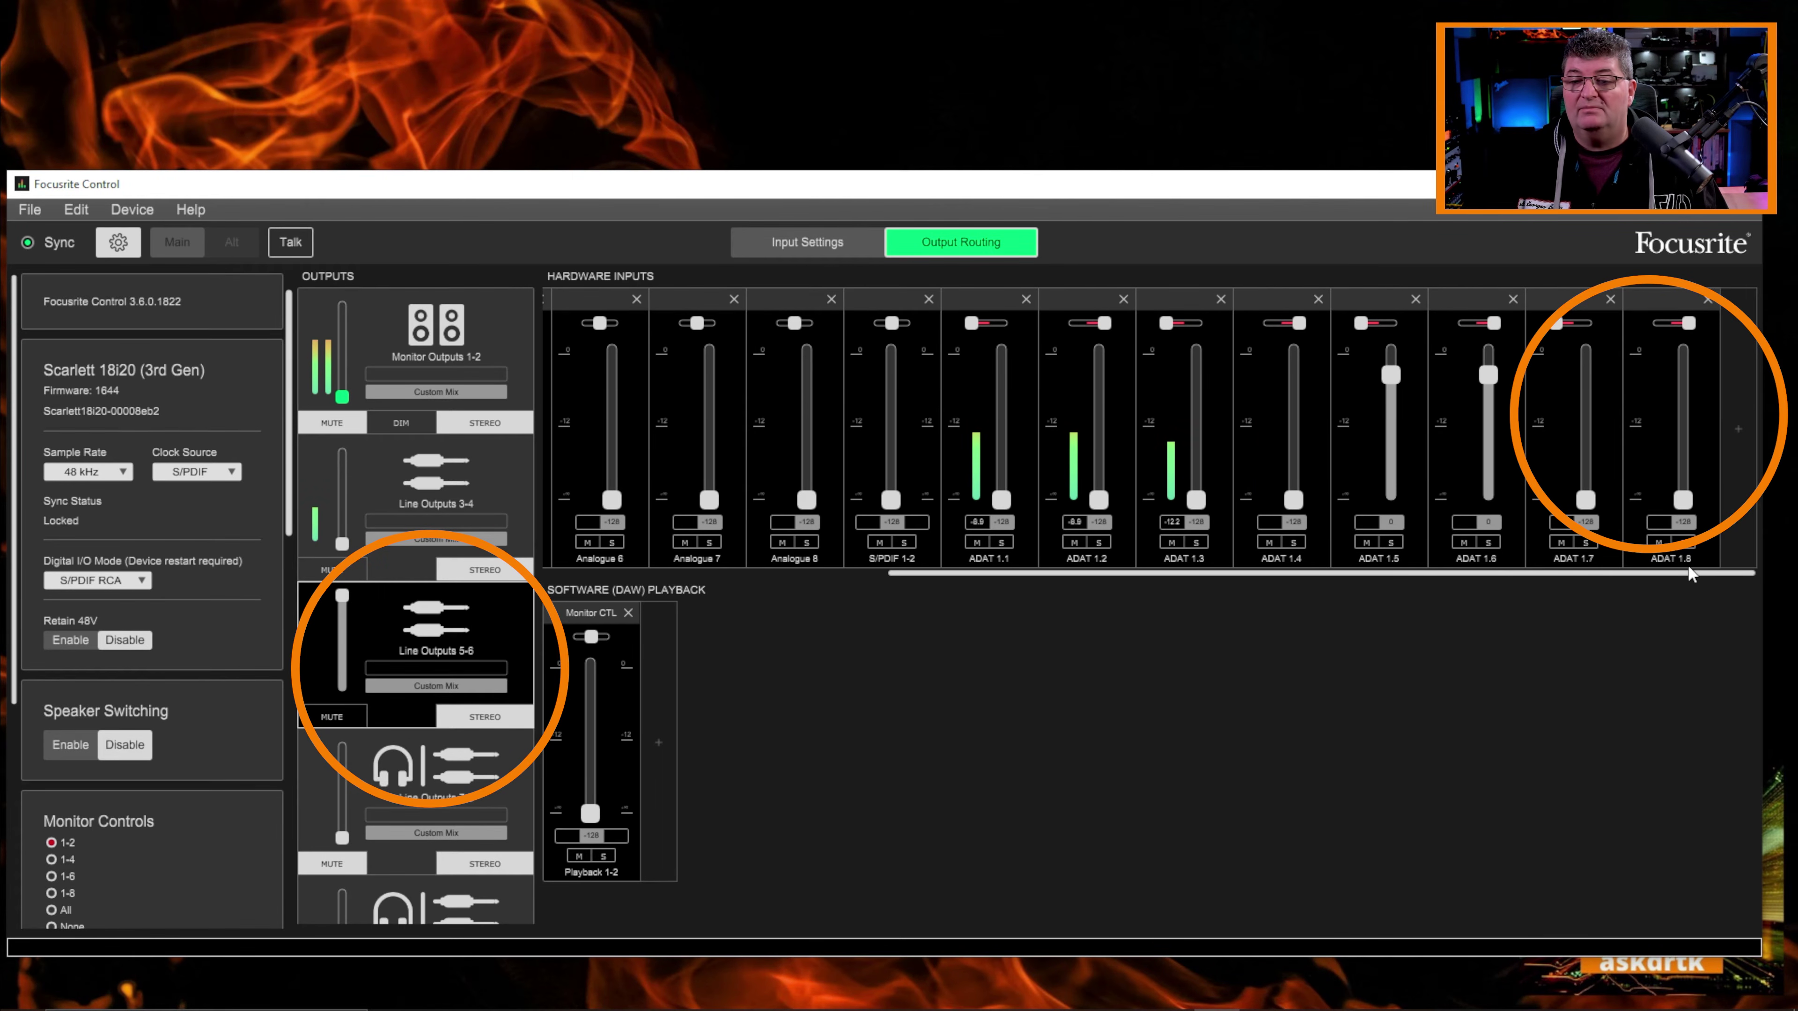
left_click(436, 776)
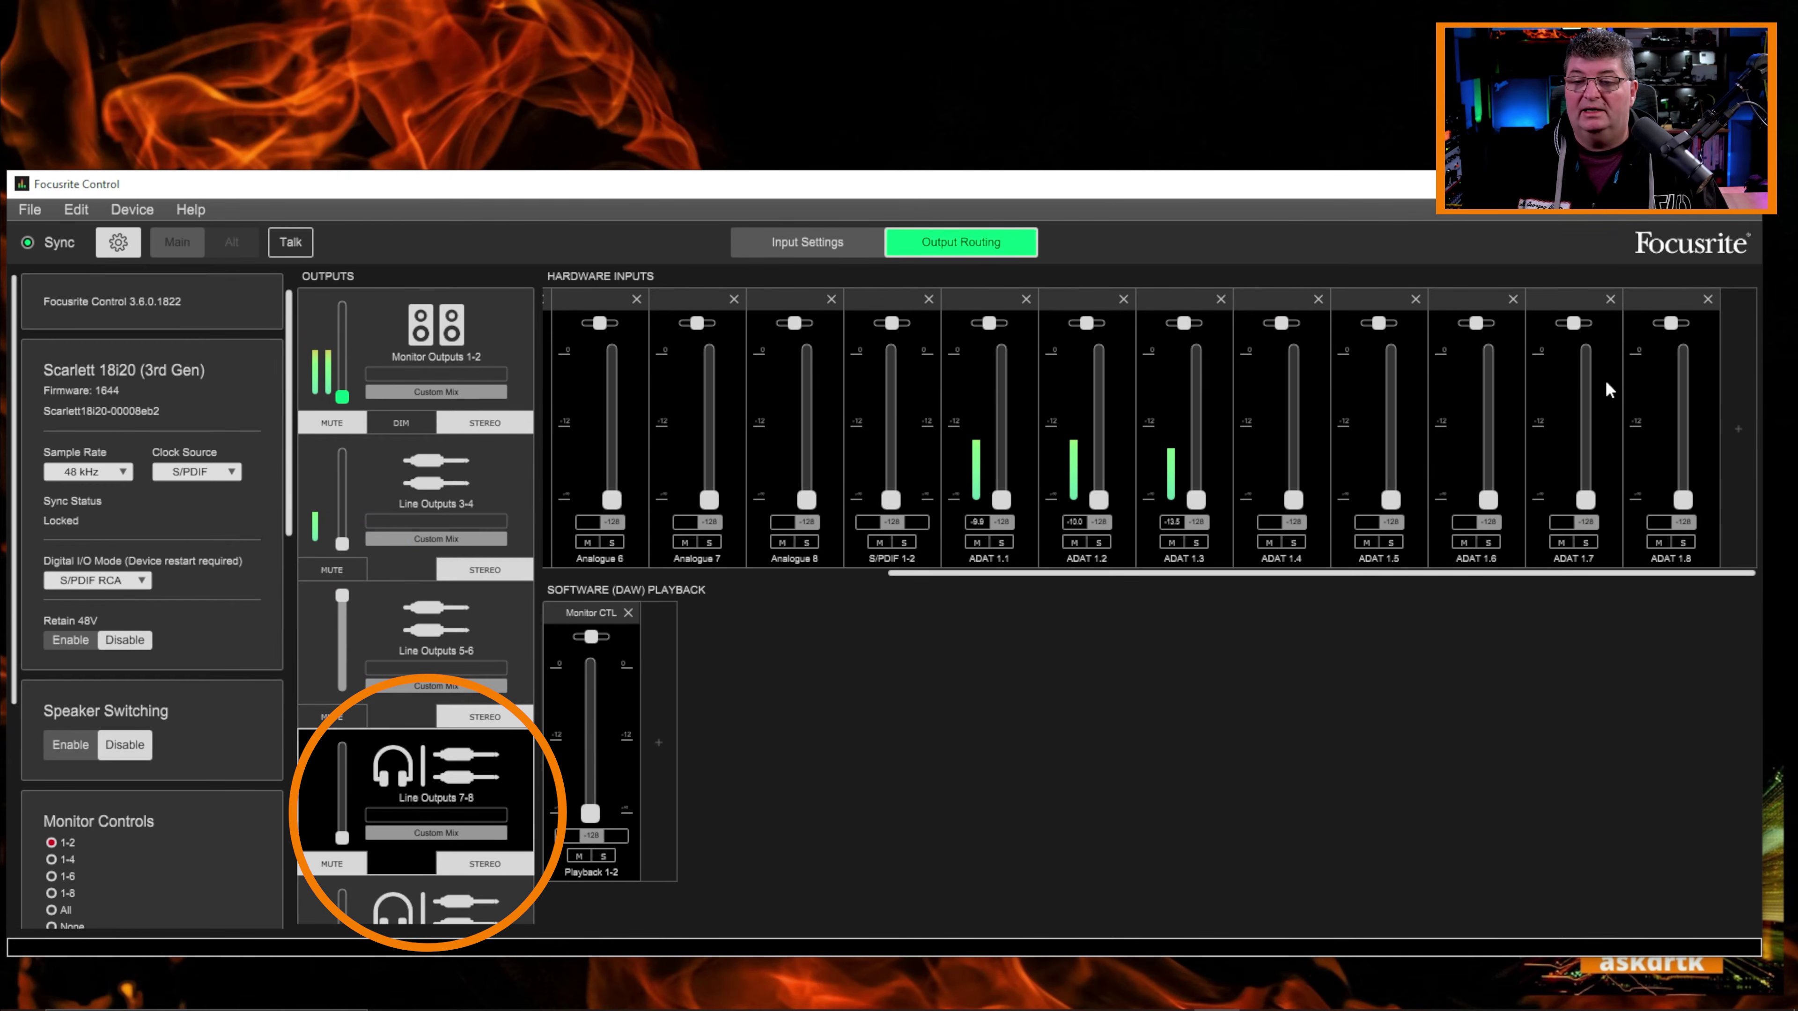
left_click(1583, 383)
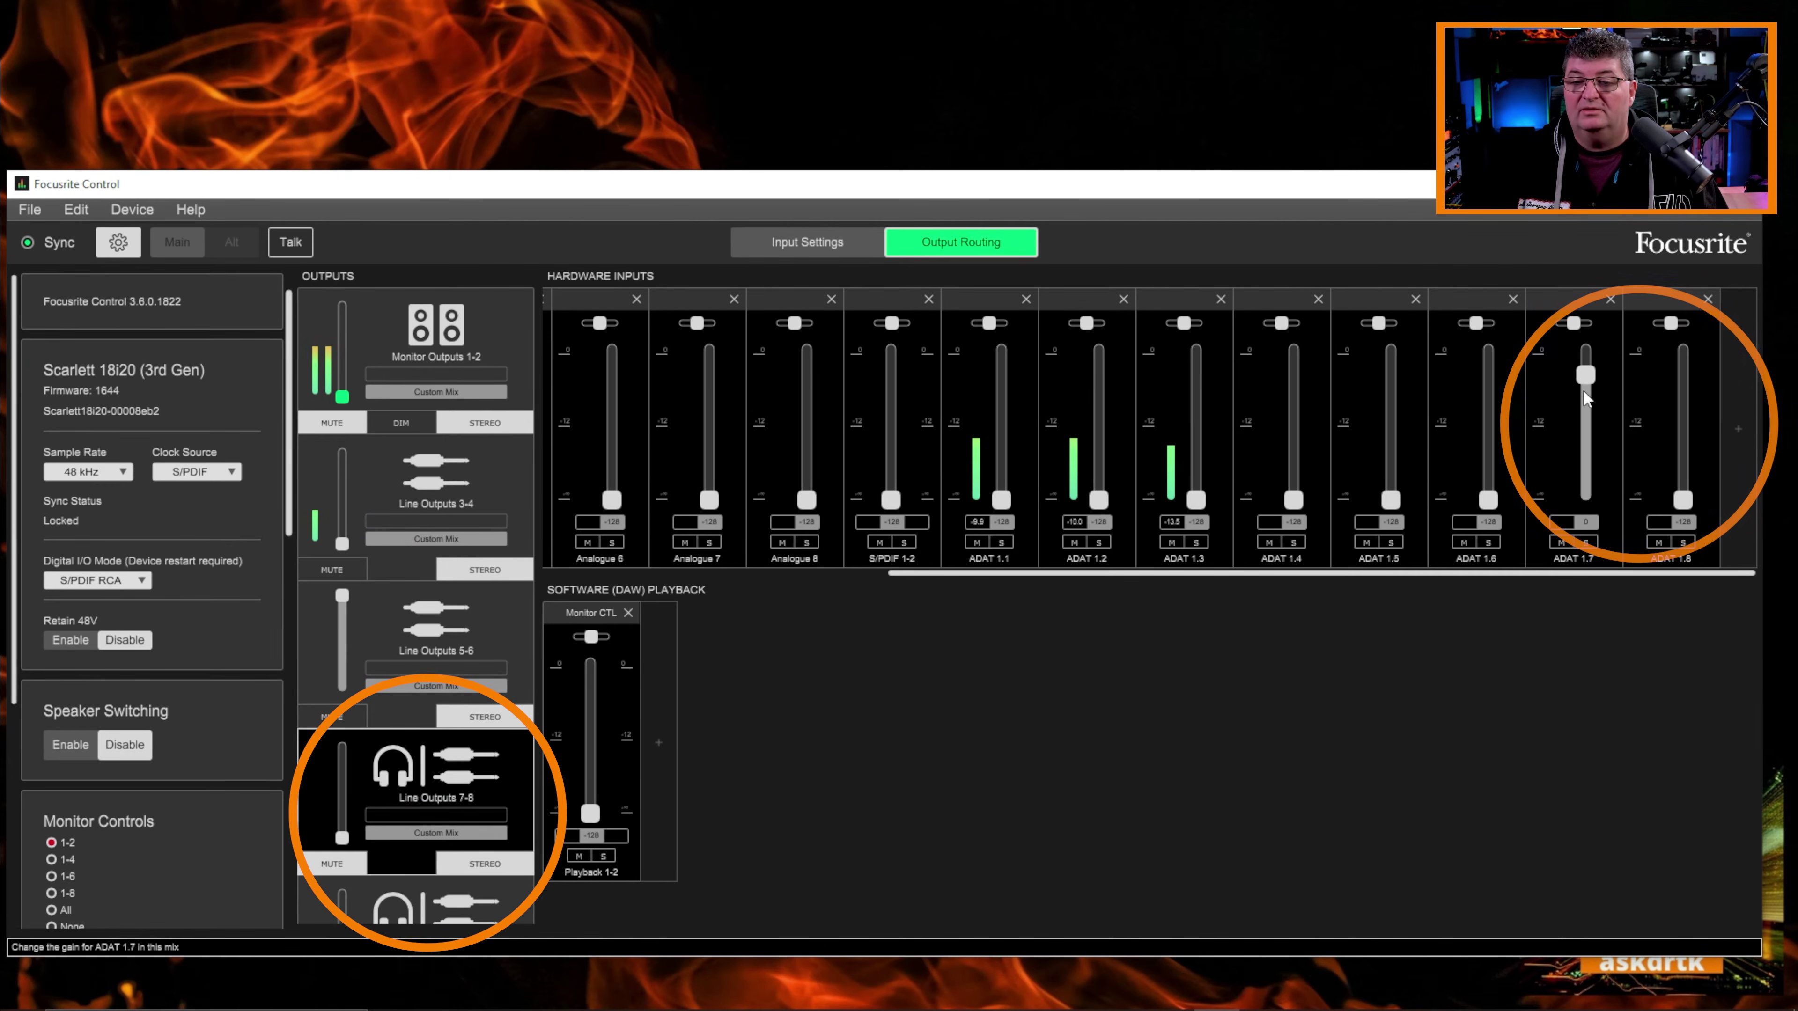
left_click(1680, 377)
left_click_drag(1671, 322, 1704, 321)
left_click_drag(1580, 326, 1520, 328)
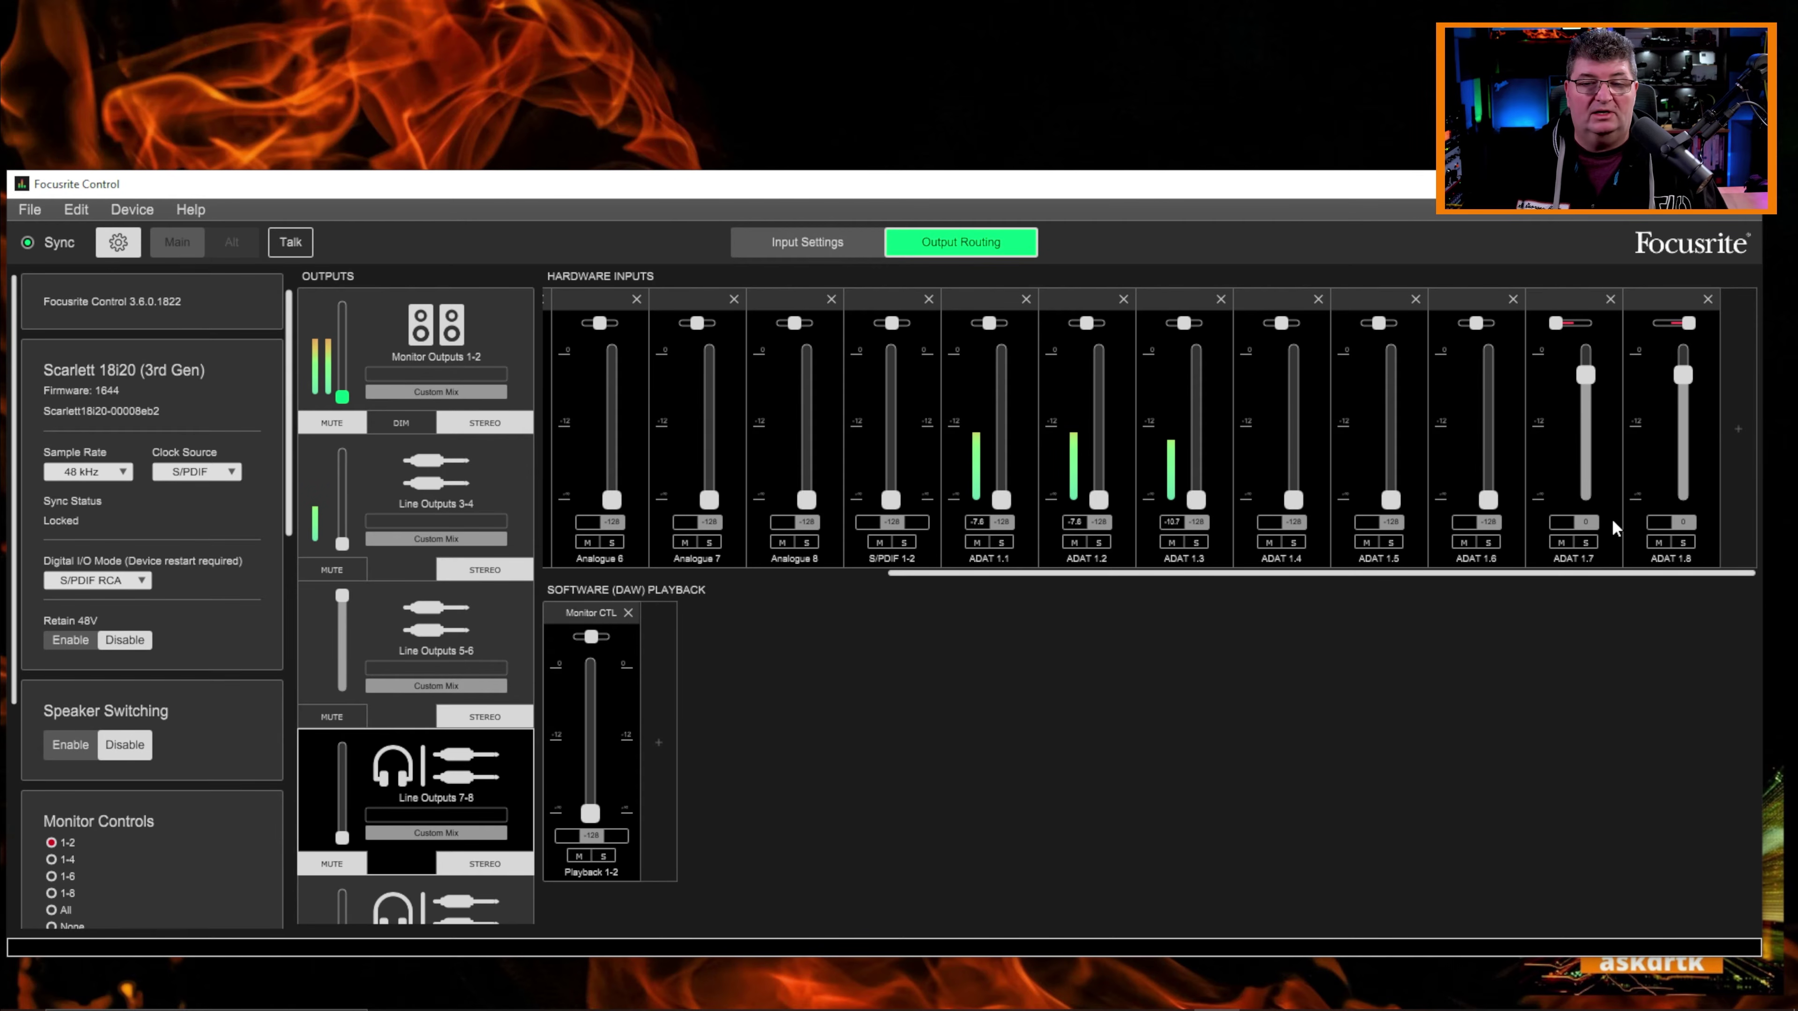
- Pull the ADAT 1.7 and 1.8 faders back down in the Line Outputs 7-8 mix and open the Line Outputs 5-6 mix
left_click_drag(1586, 374, 1587, 504)
left_click_drag(1684, 374, 1692, 551)
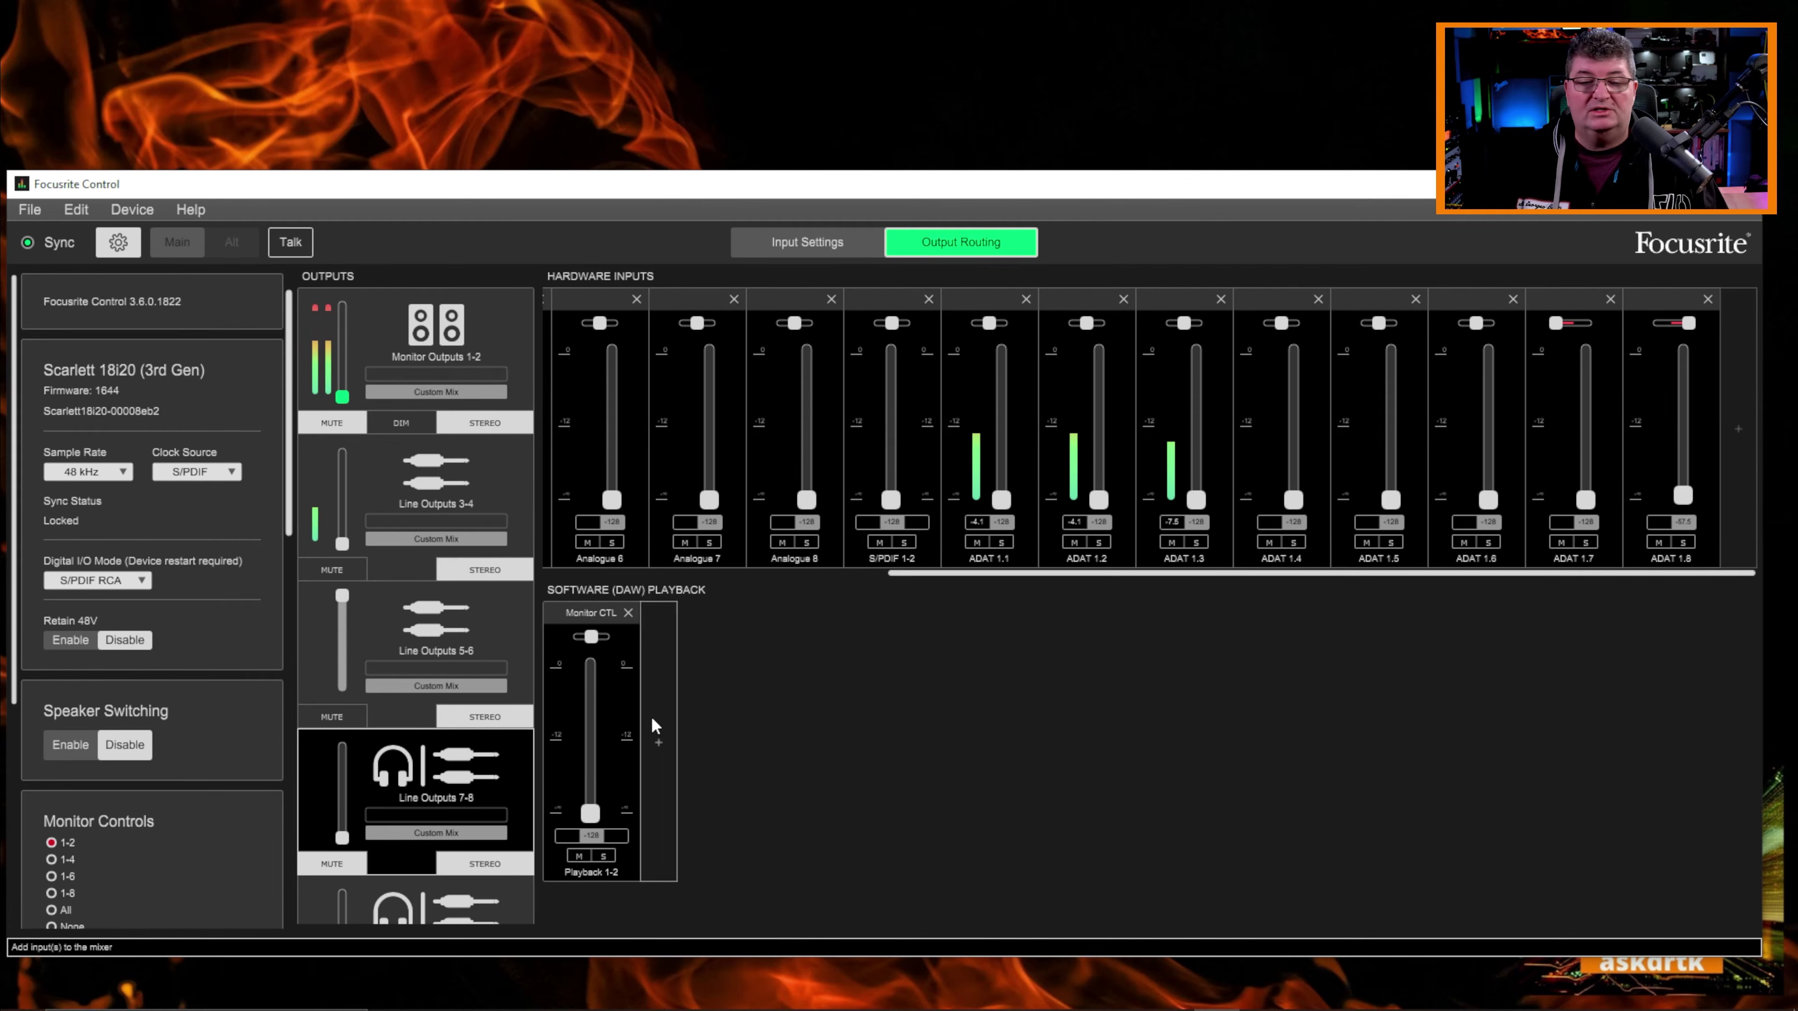
left_click(454, 633)
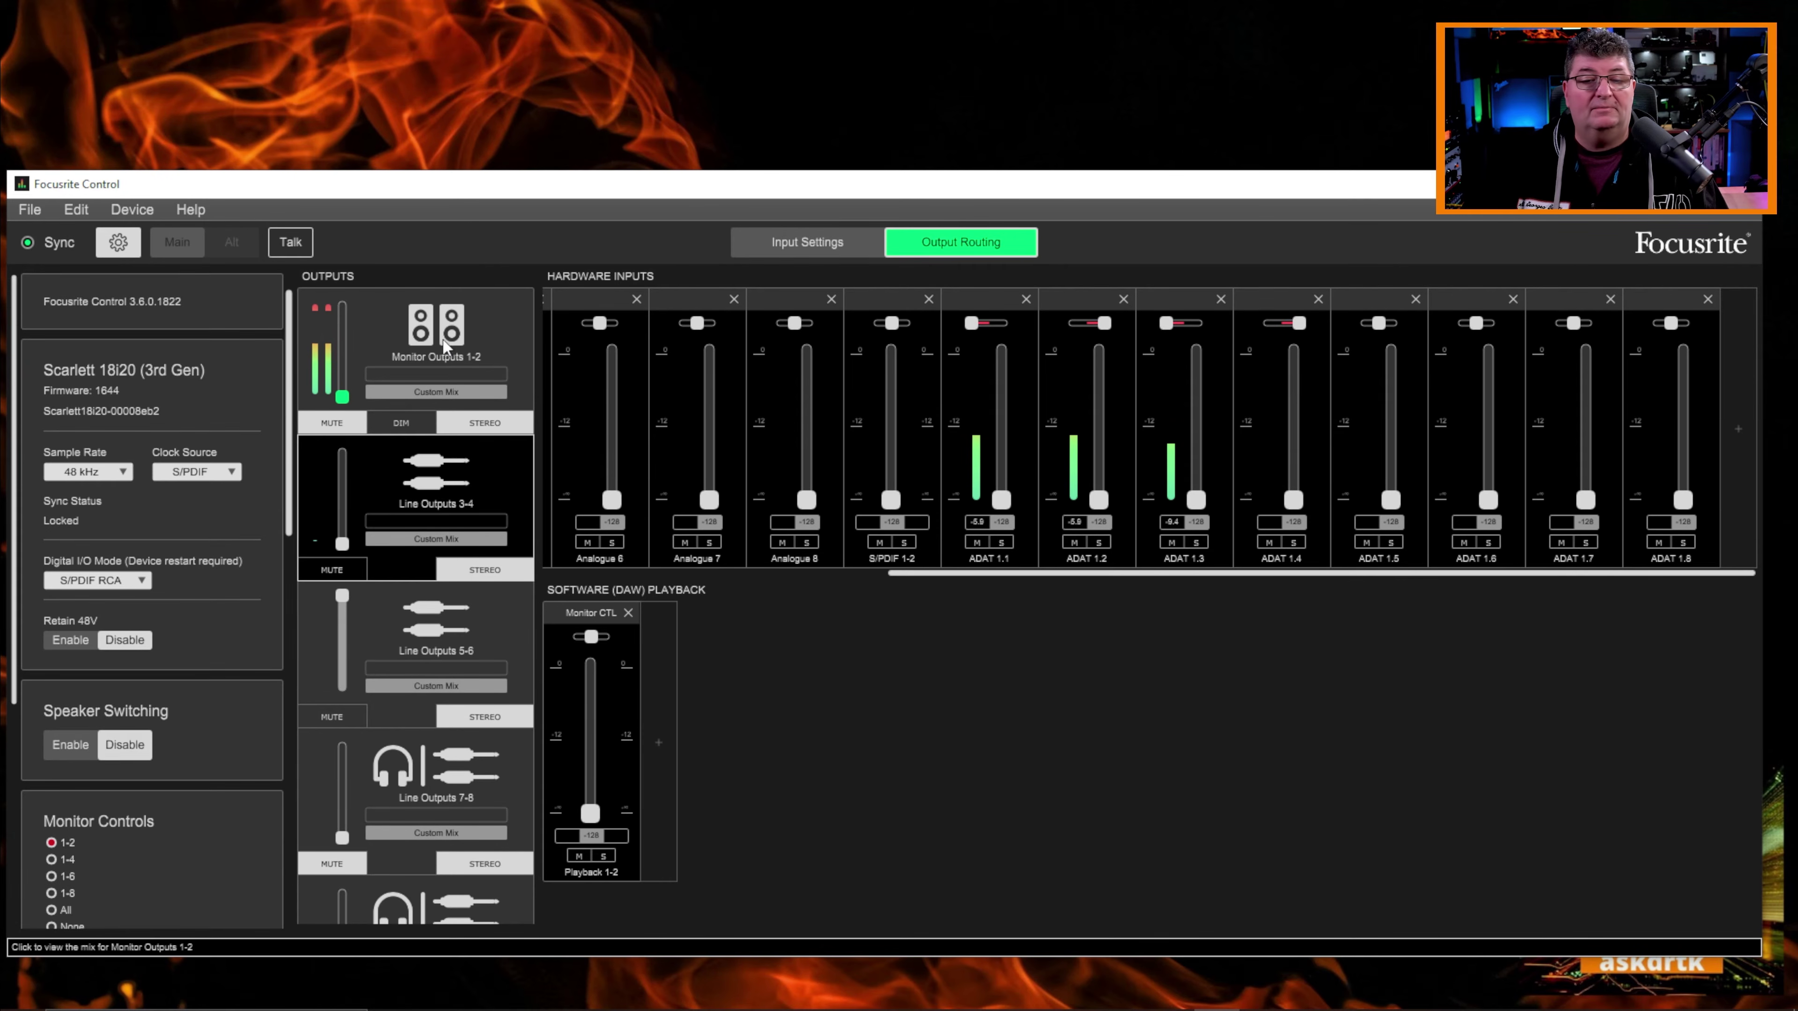
- In the Monitor Outputs 1-2 mix, pull the ADAT 1.1 and ADAT 1.2 faders down to -128
left_click(469, 346)
left_click_drag(1001, 374, 1001, 492)
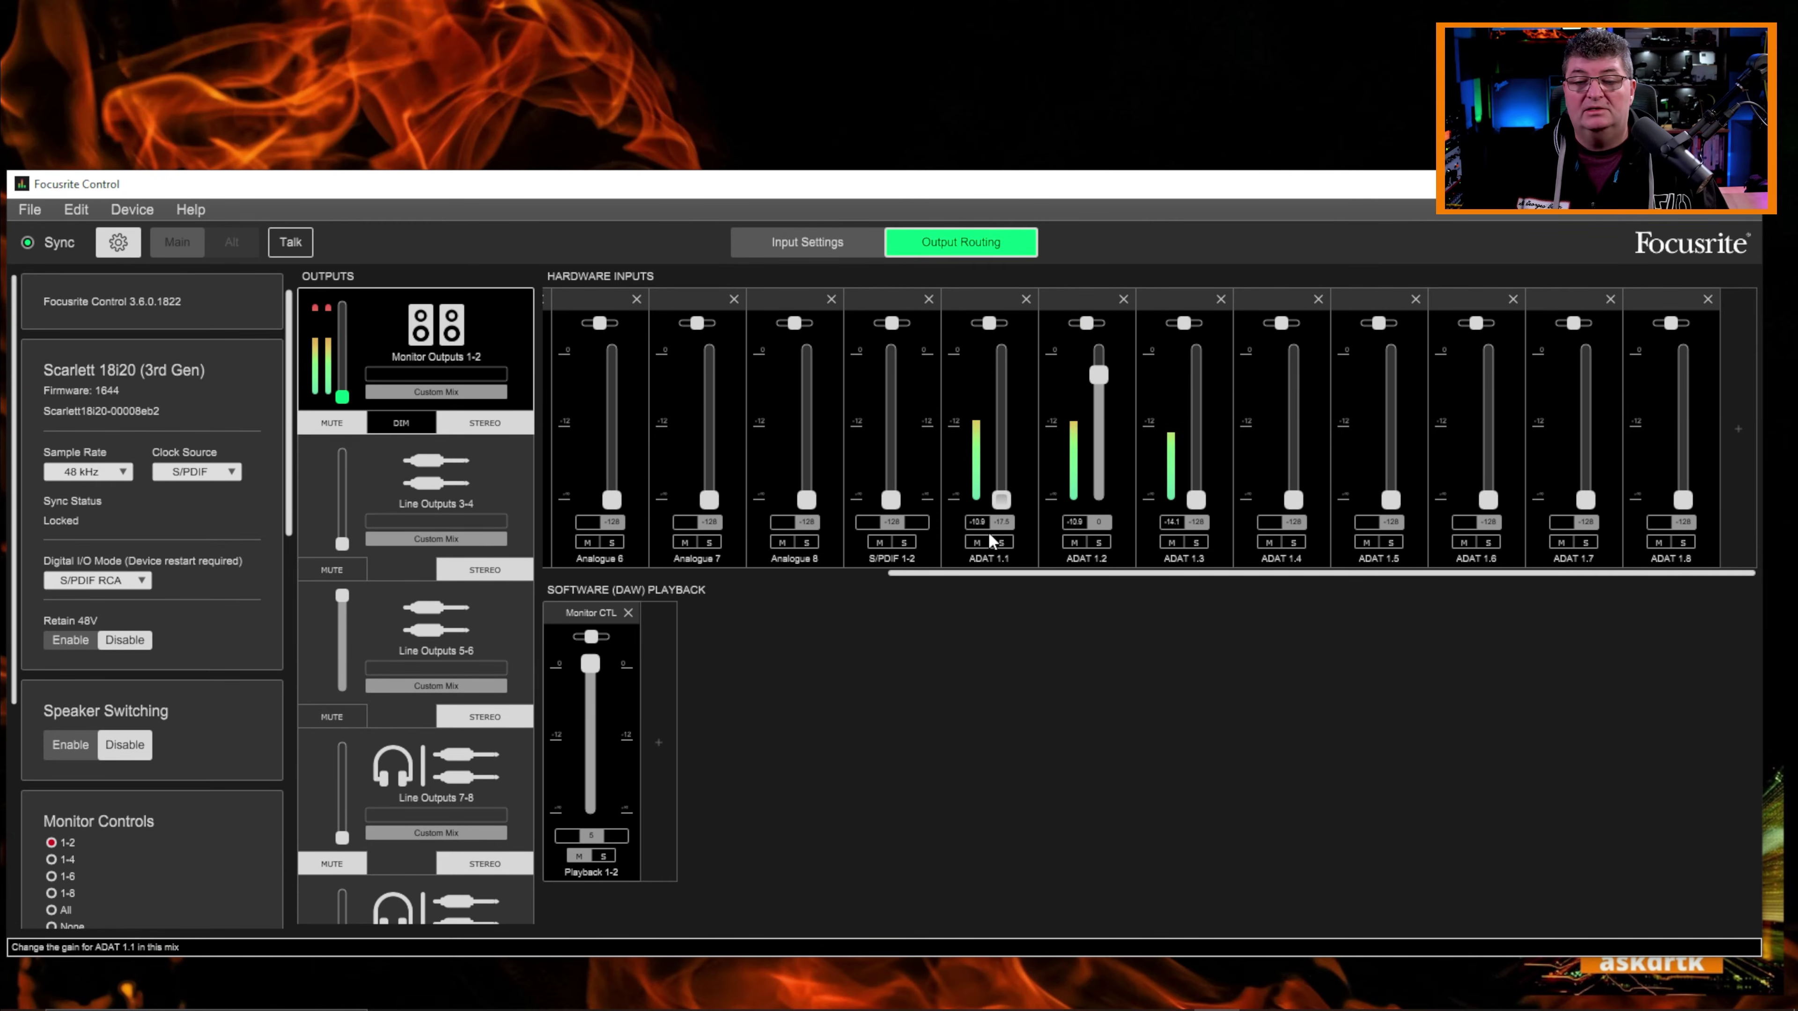
left_click_drag(1096, 371, 766, 574)
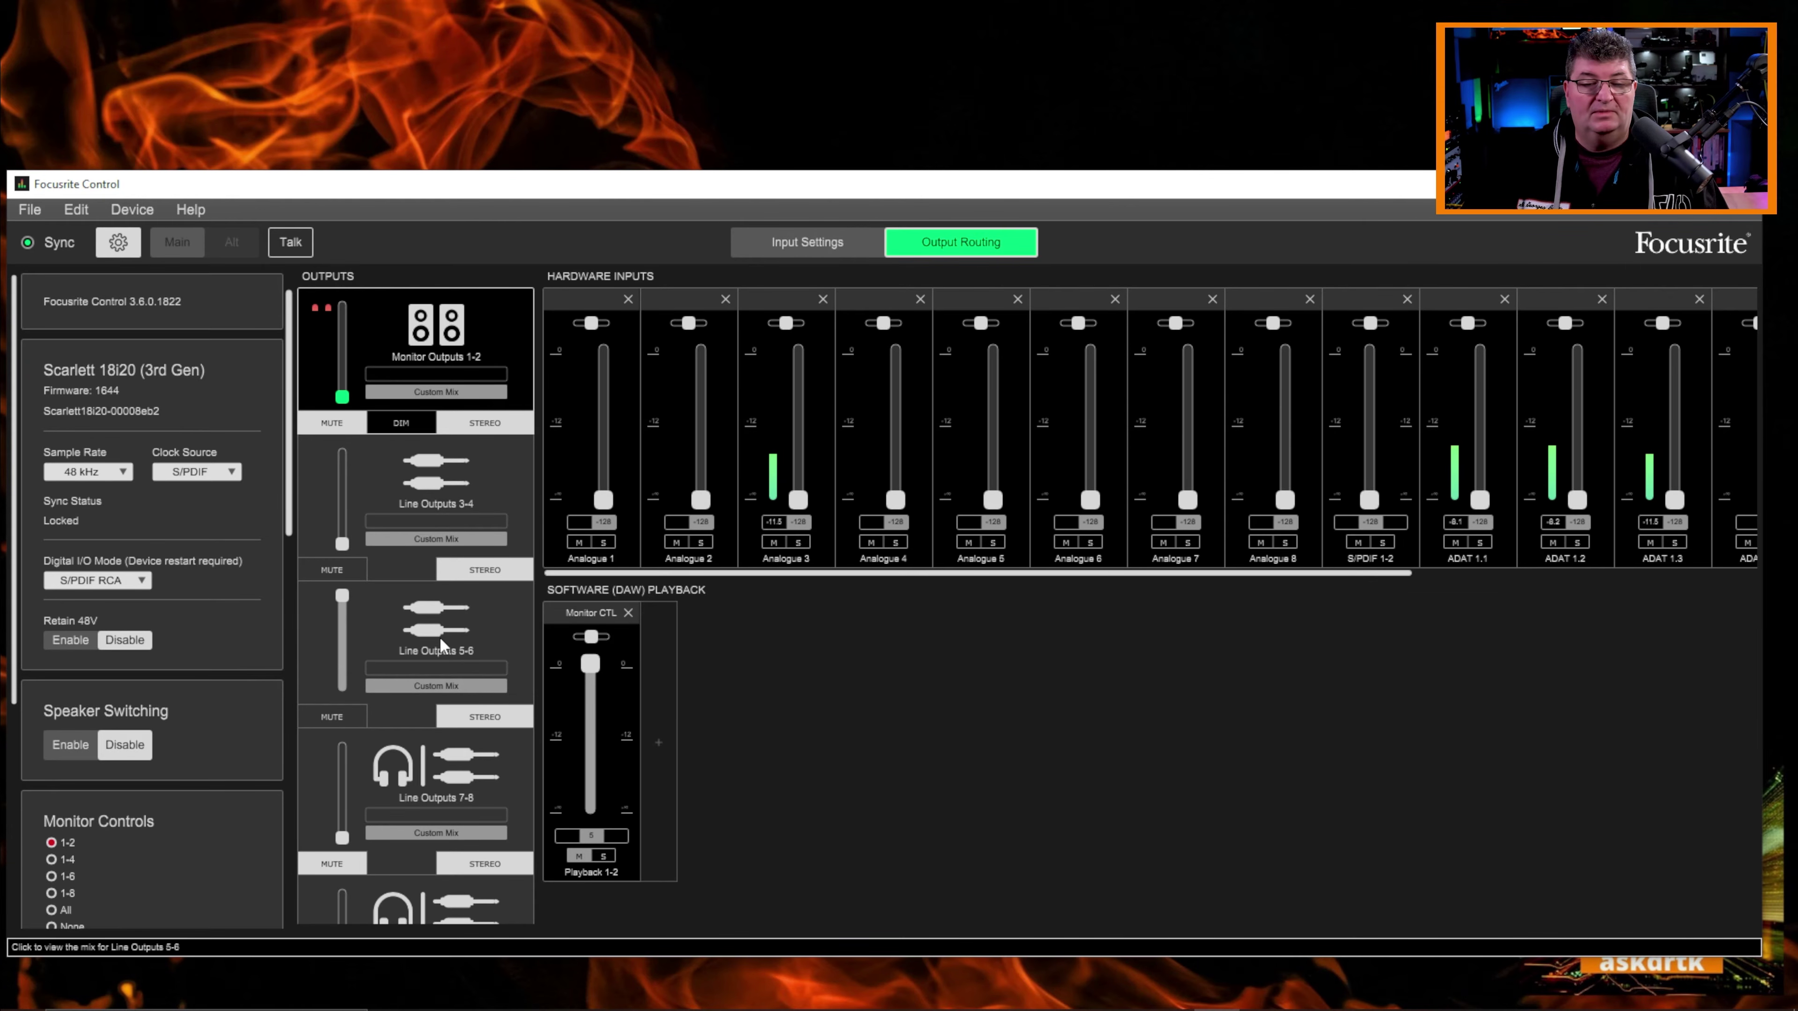
scroll(440, 637, "down", 3)
scroll(446, 662, "down", 5)
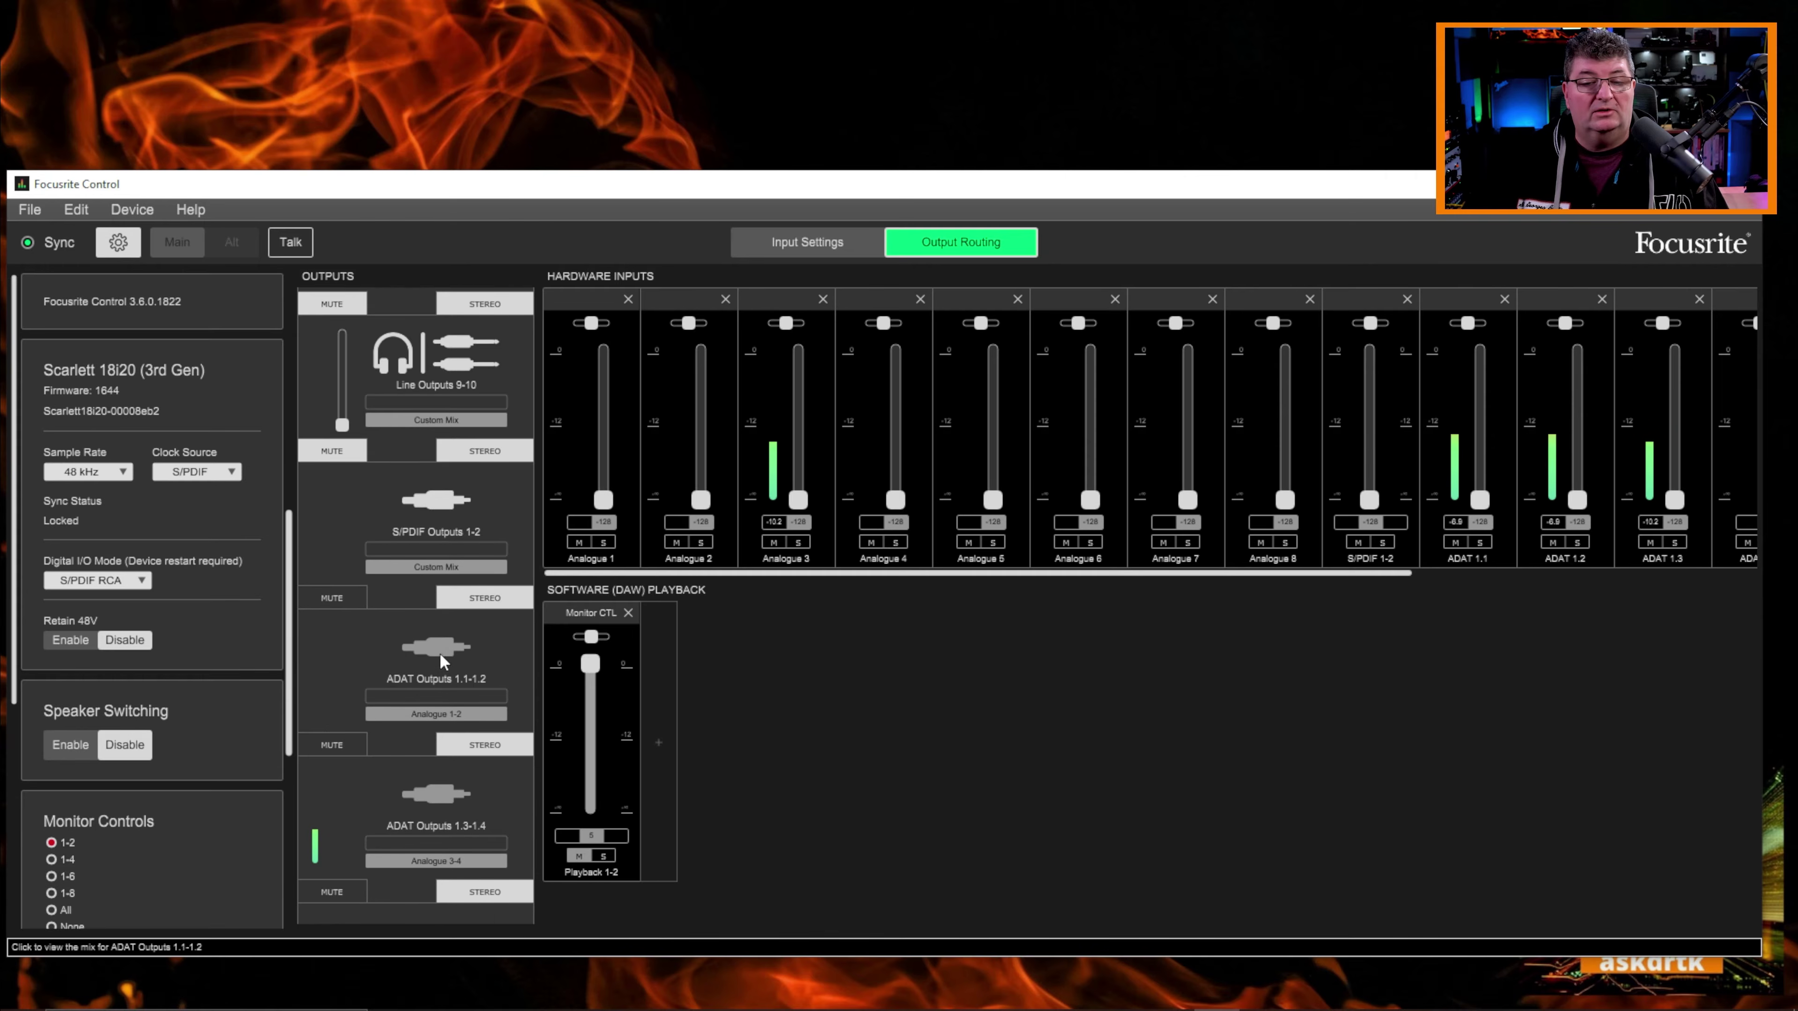
scroll(427, 642, "down", 4)
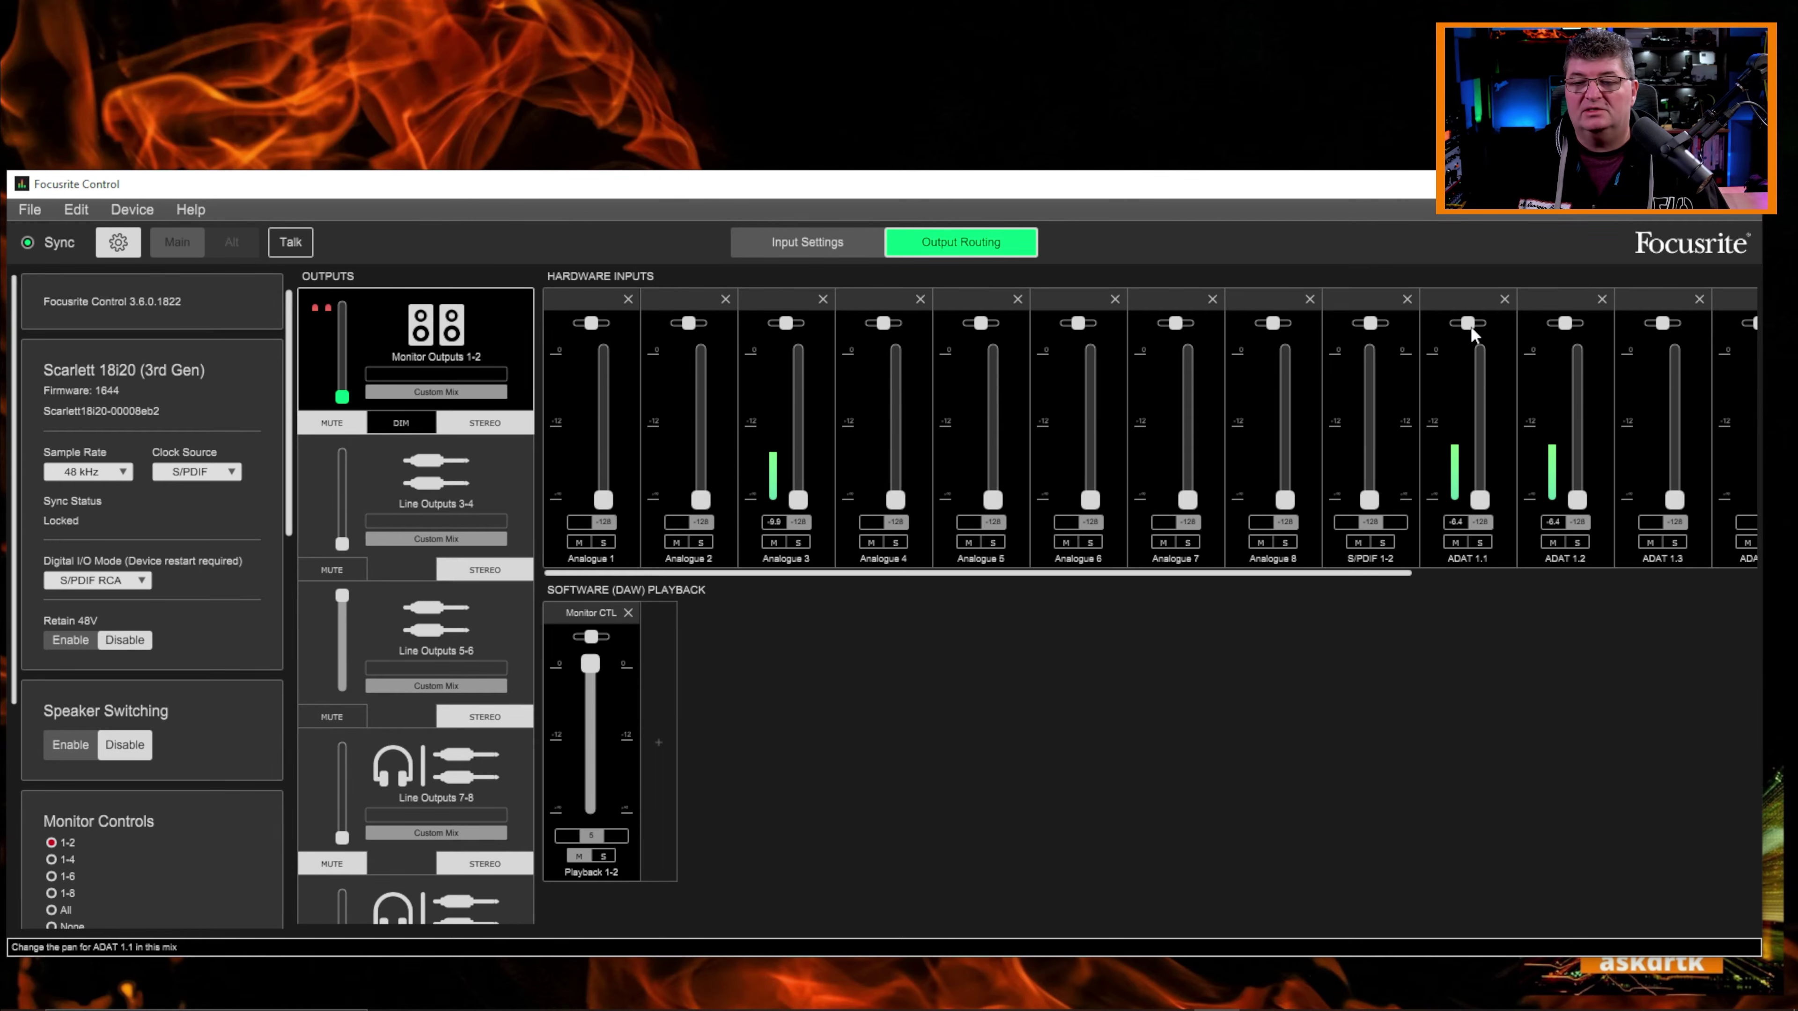
- In the Monitor Outputs 1-2 mix, pan ADAT 1.1 fully left and reset its pan to centre
left_click_drag(1470, 323, 1412, 326)
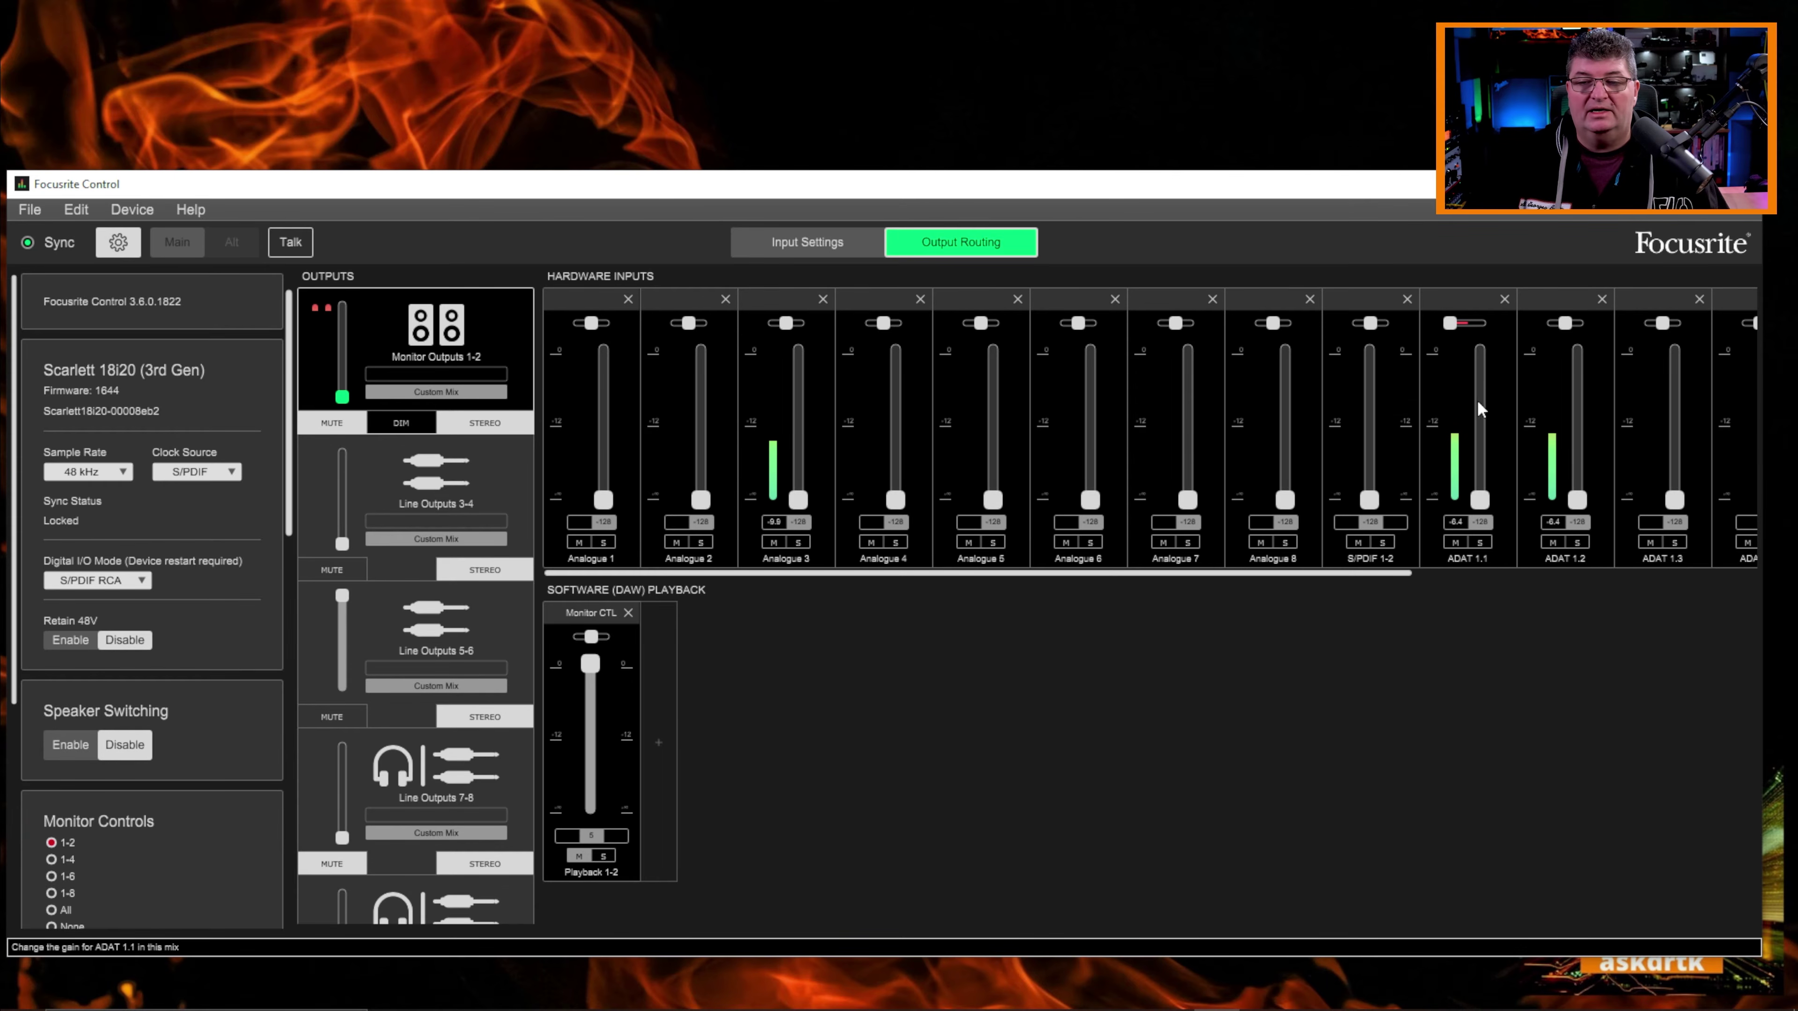
double_click(1468, 324)
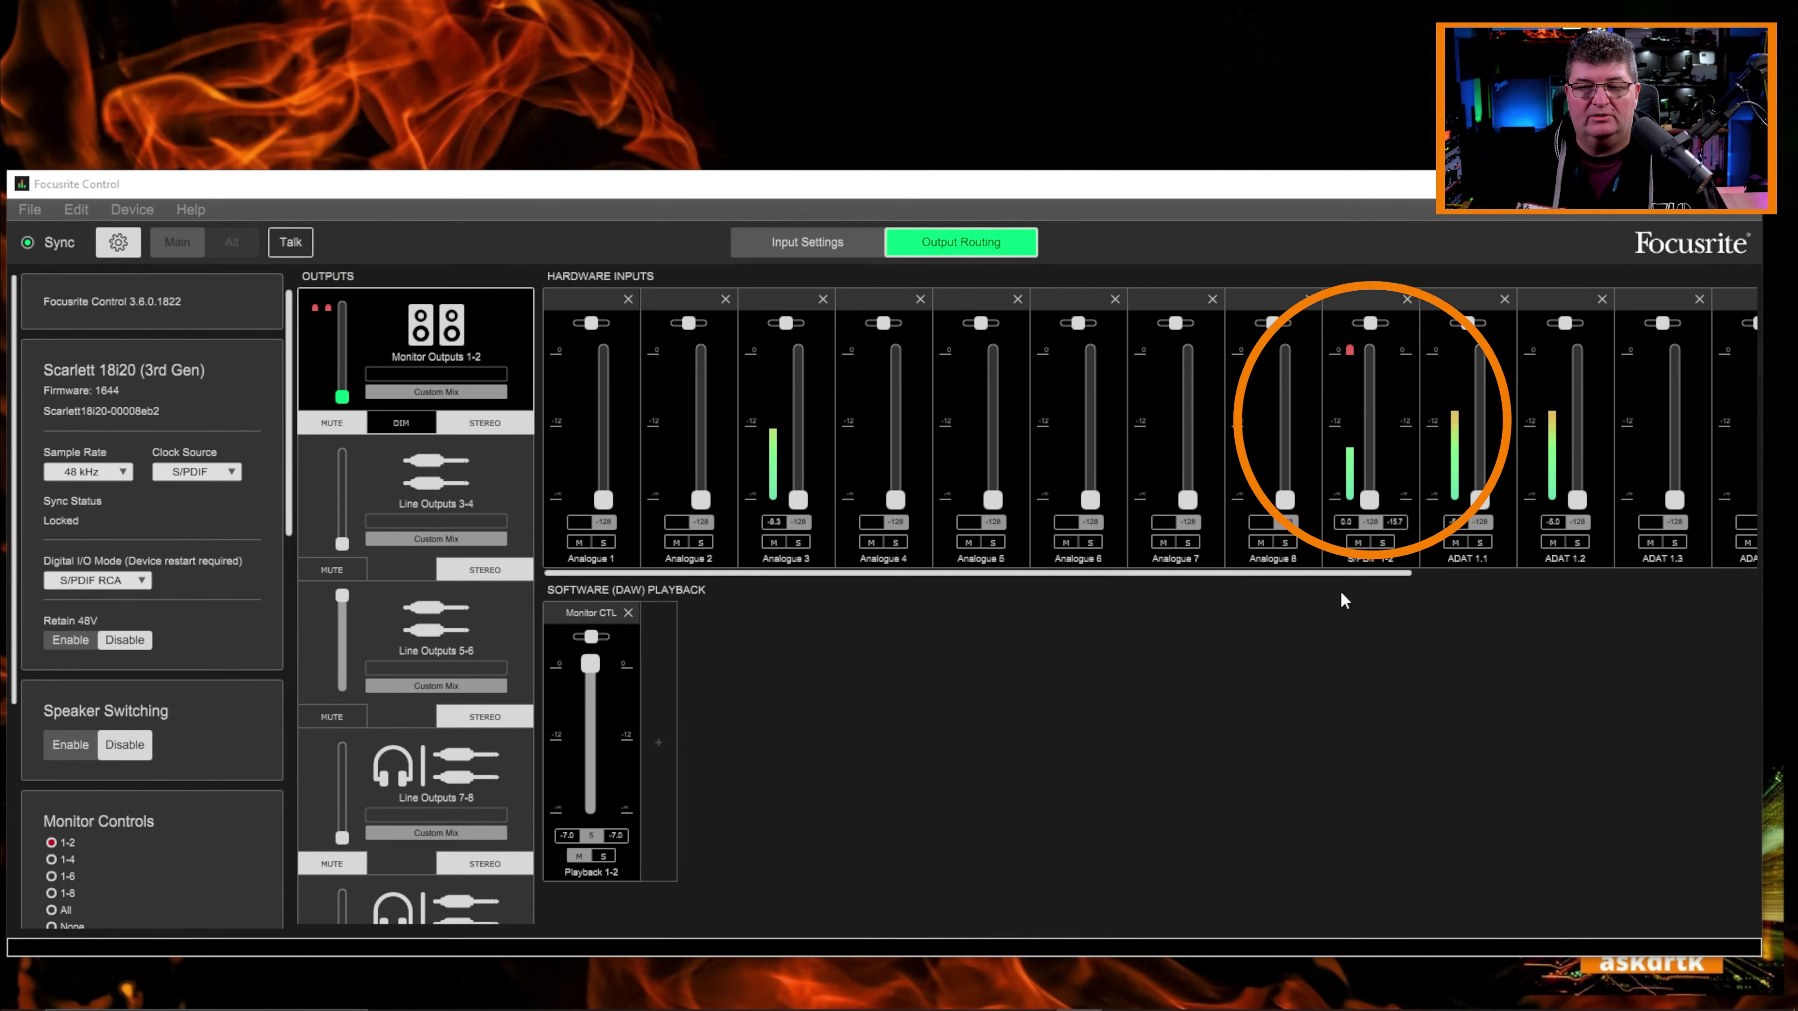
- In the Line Outputs 3-4 mix, raise the S/PDIF 1-2 fader to near 0 and pull it back down to -128
left_click(438, 483)
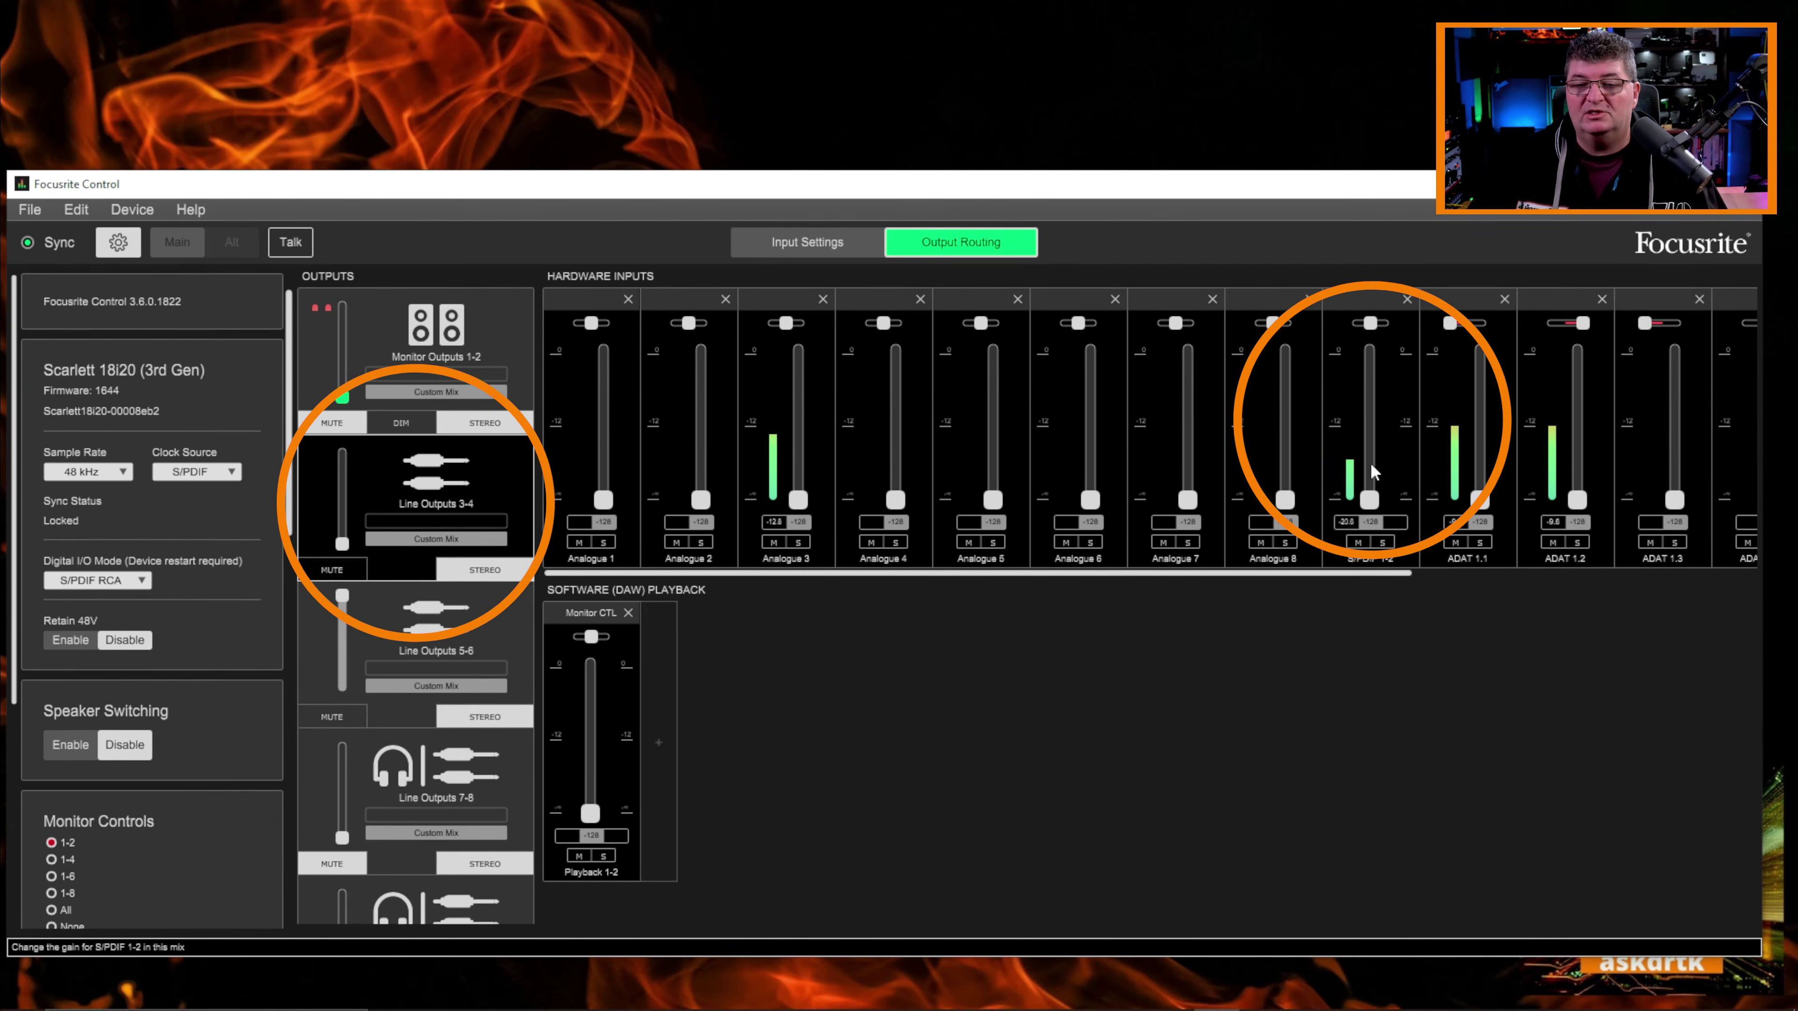
left_click_drag(1372, 496, 1363, 365)
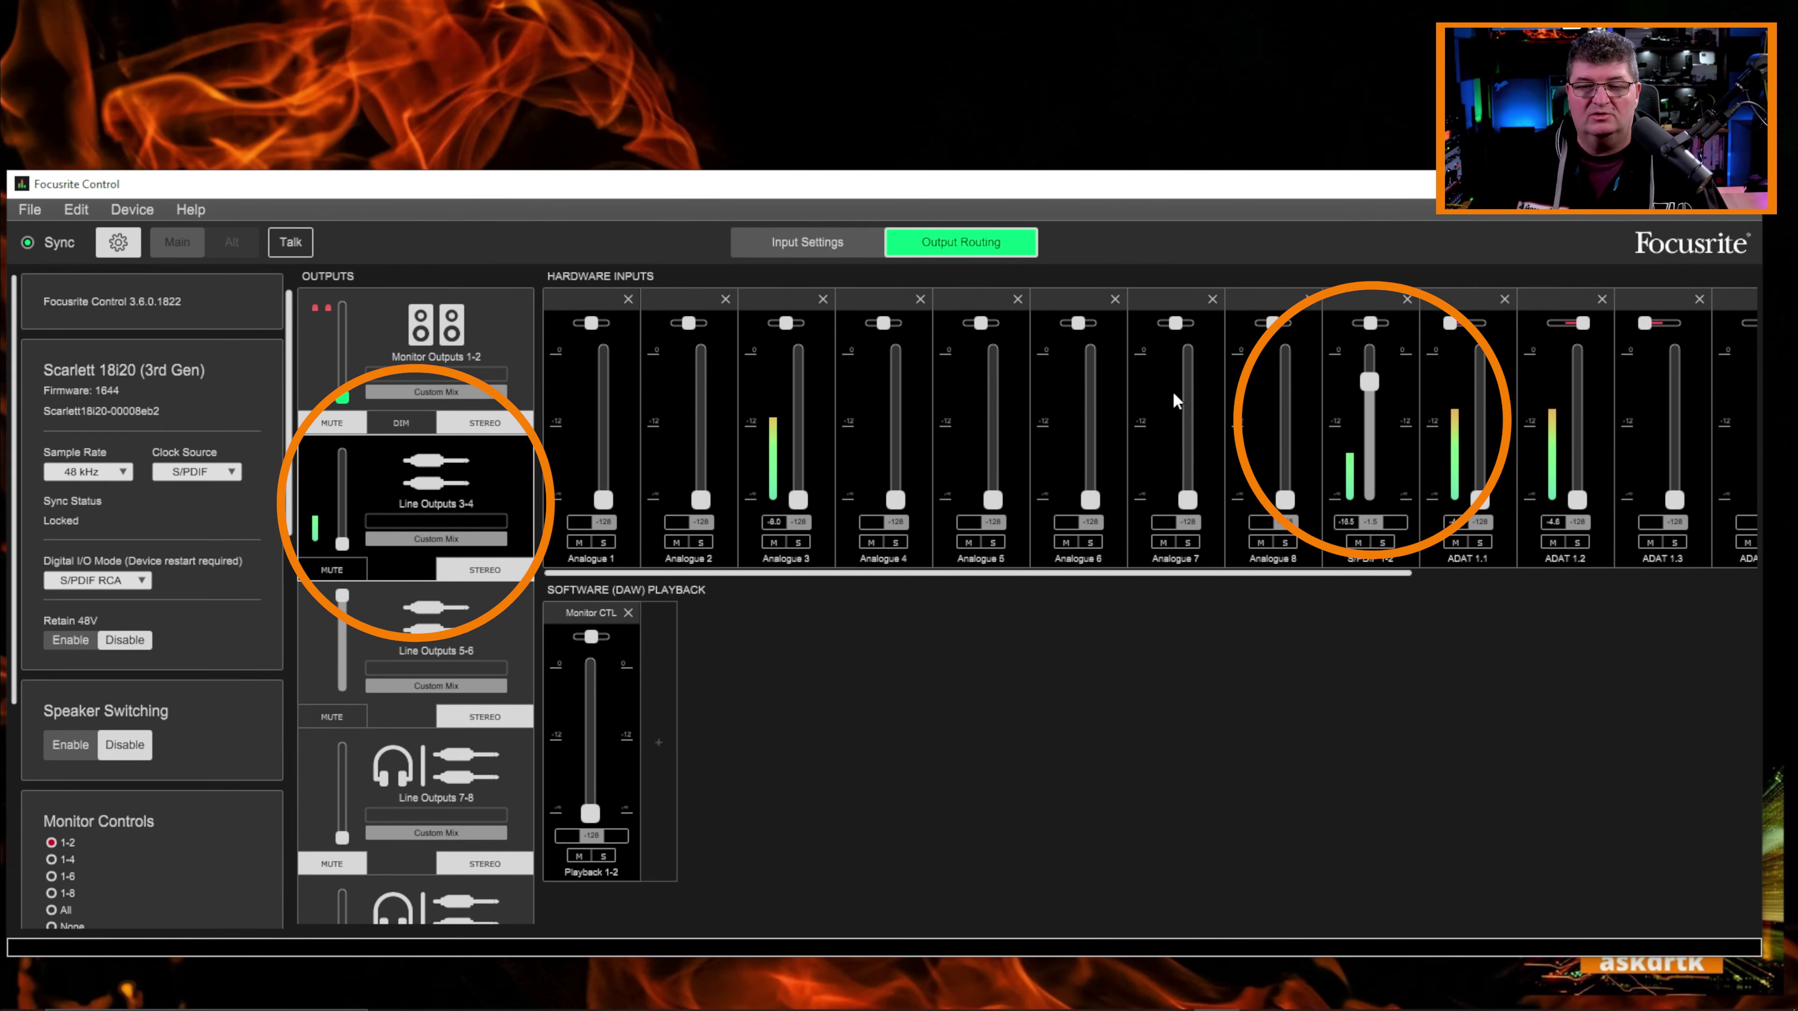
left_click_drag(1369, 382, 1369, 479)
left_click_drag(1349, 652, 1328, 672)
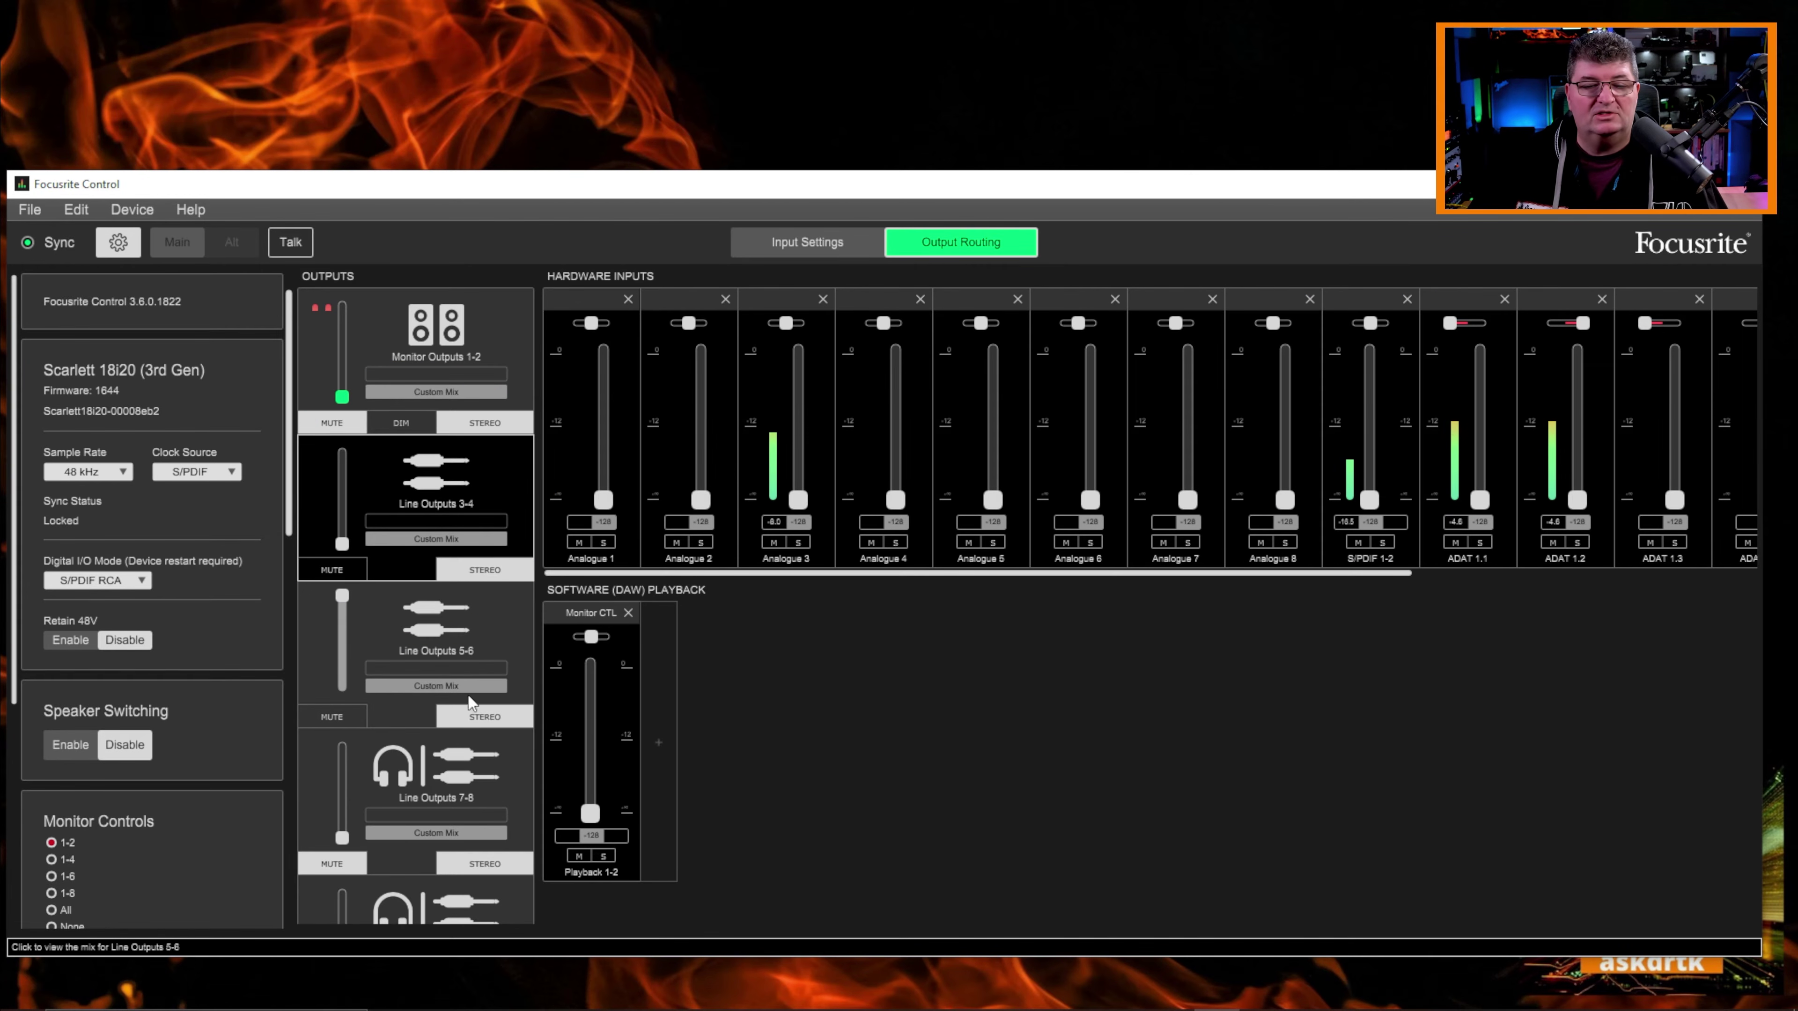
- Open the S/PDIF Outputs 1-2 mix and hide the device settings to make room for the mixer
scroll(473, 703, "down", 7)
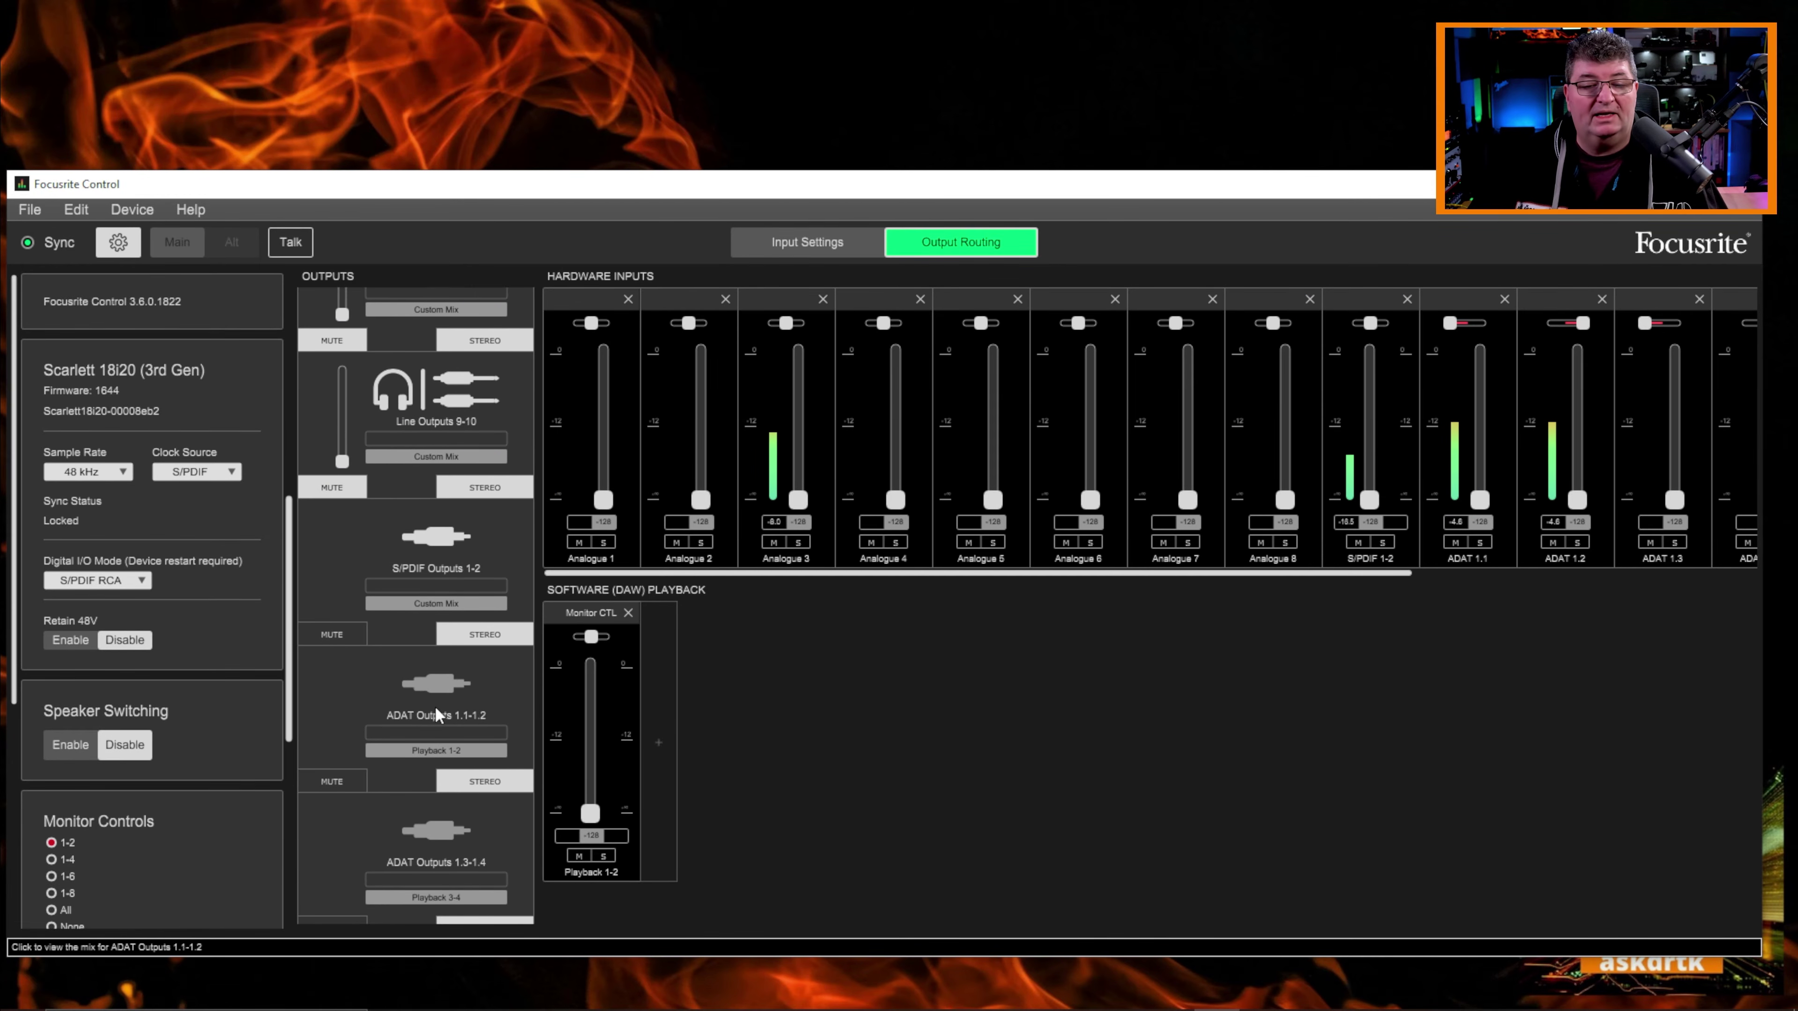
left_click(477, 550)
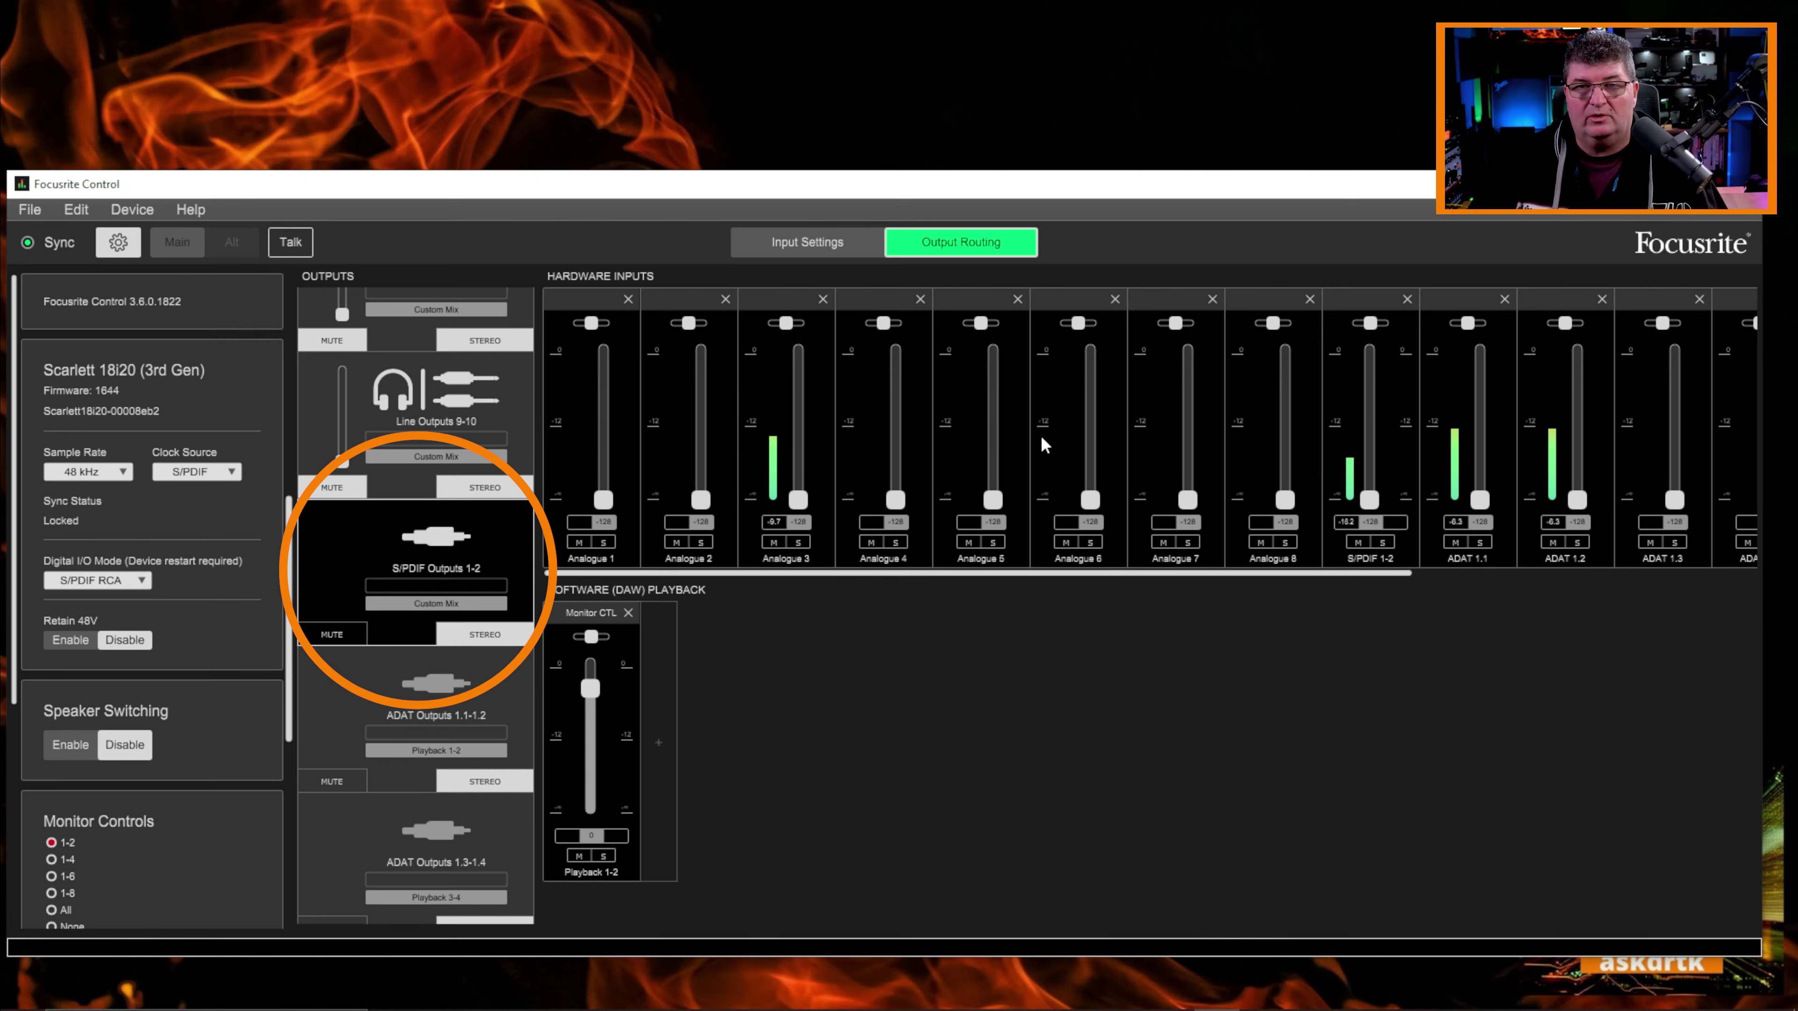
left_click(118, 242)
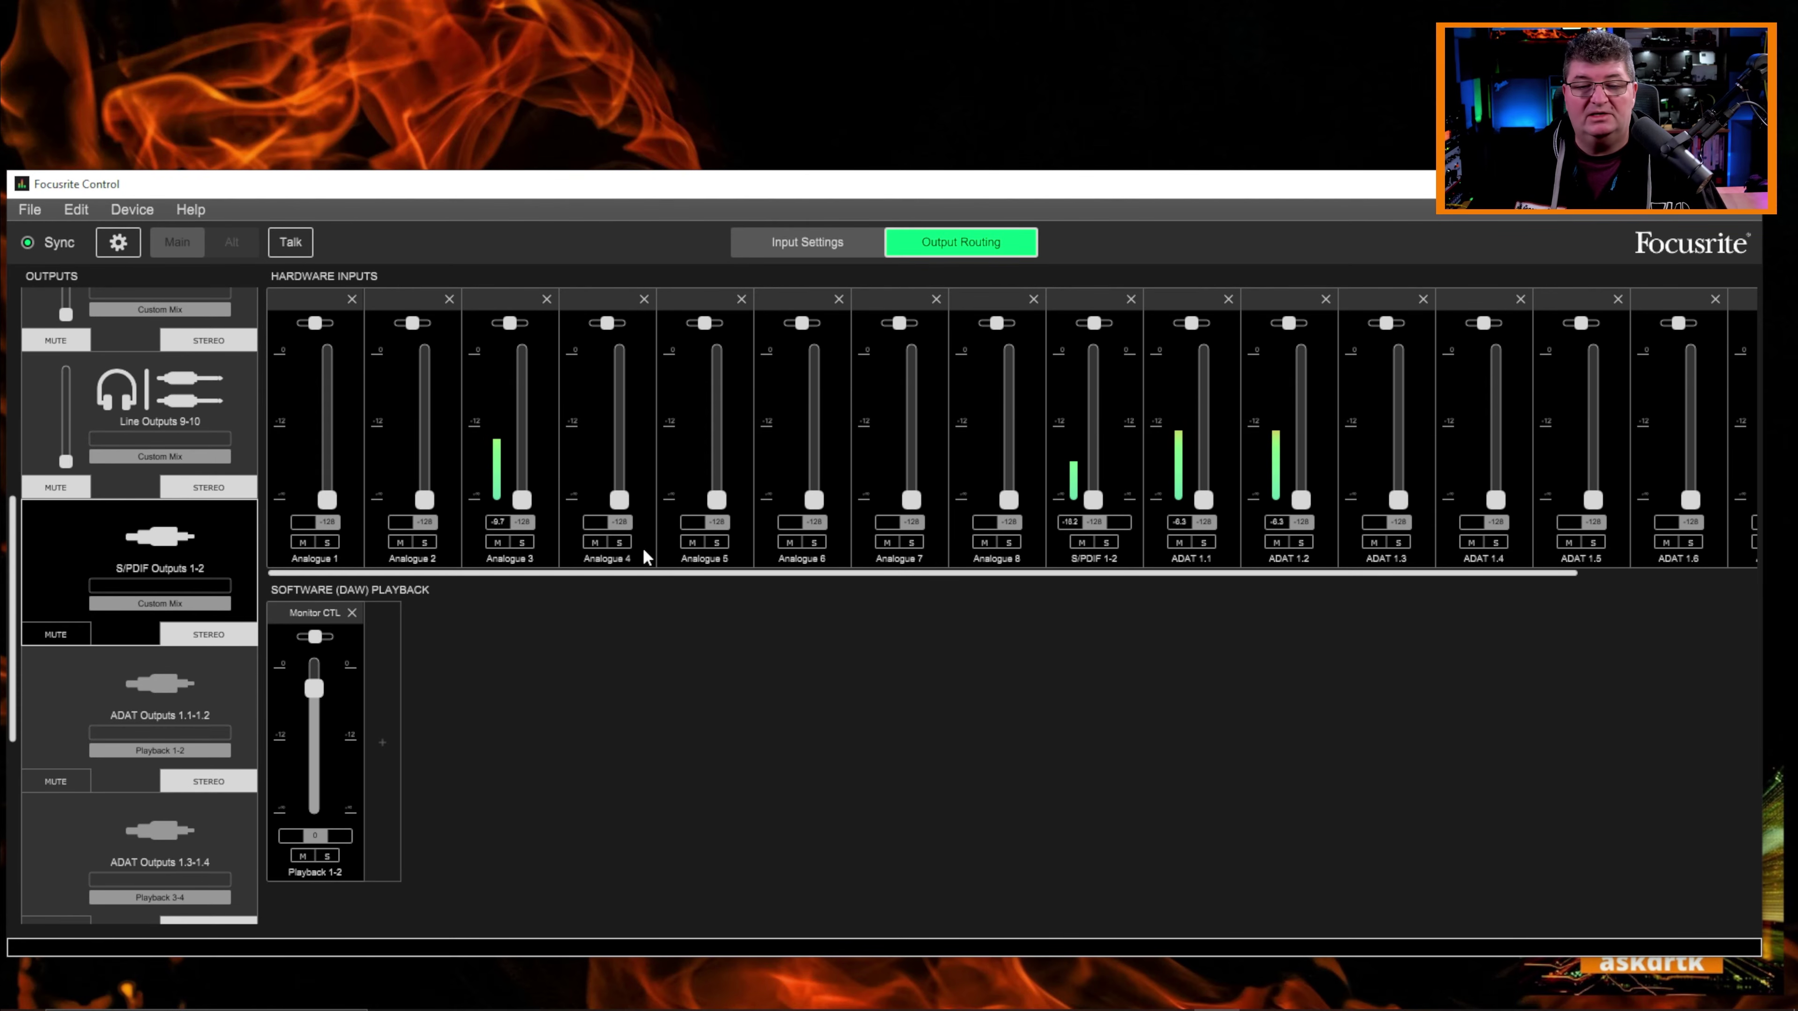
- In the S/PDIF Outputs 1-2 mix, raise the Analogue 3 fader to about -0.5 and the S/PDIF 1-2 fader to about -2
left_click_drag(850, 574, 1058, 588)
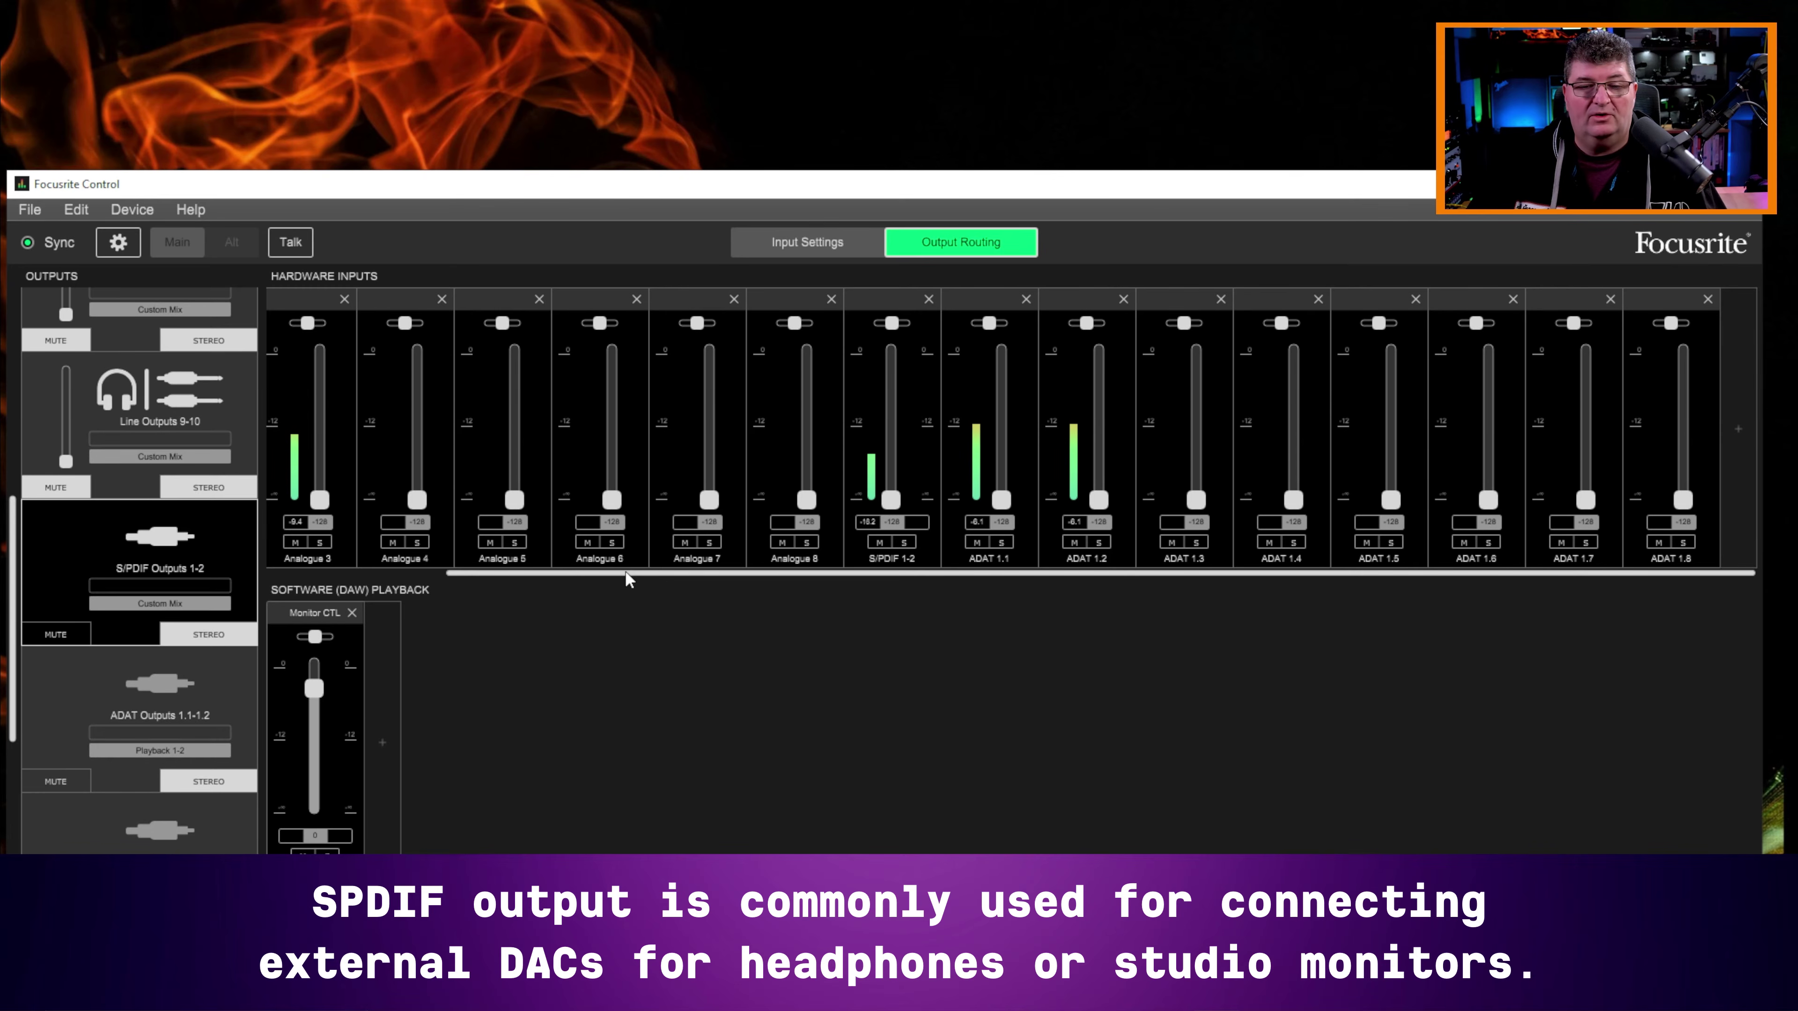
left_click_drag(739, 572, 589, 594)
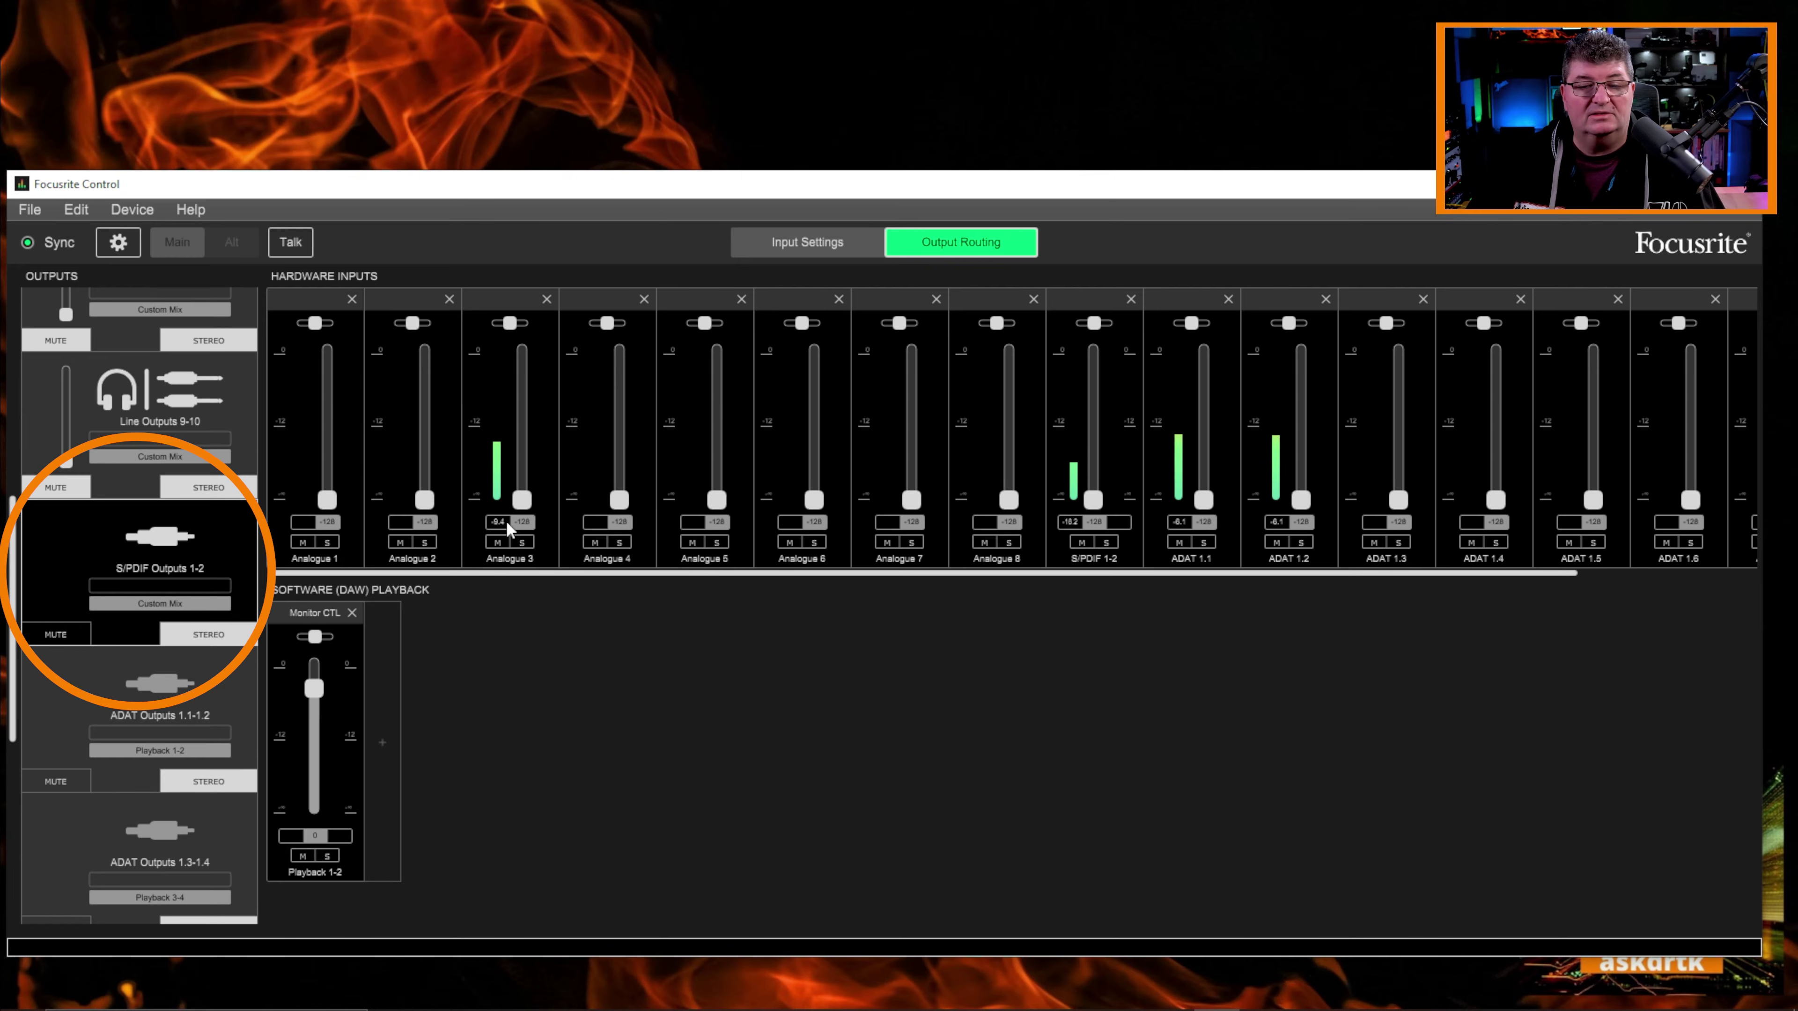
left_click_drag(525, 501, 524, 377)
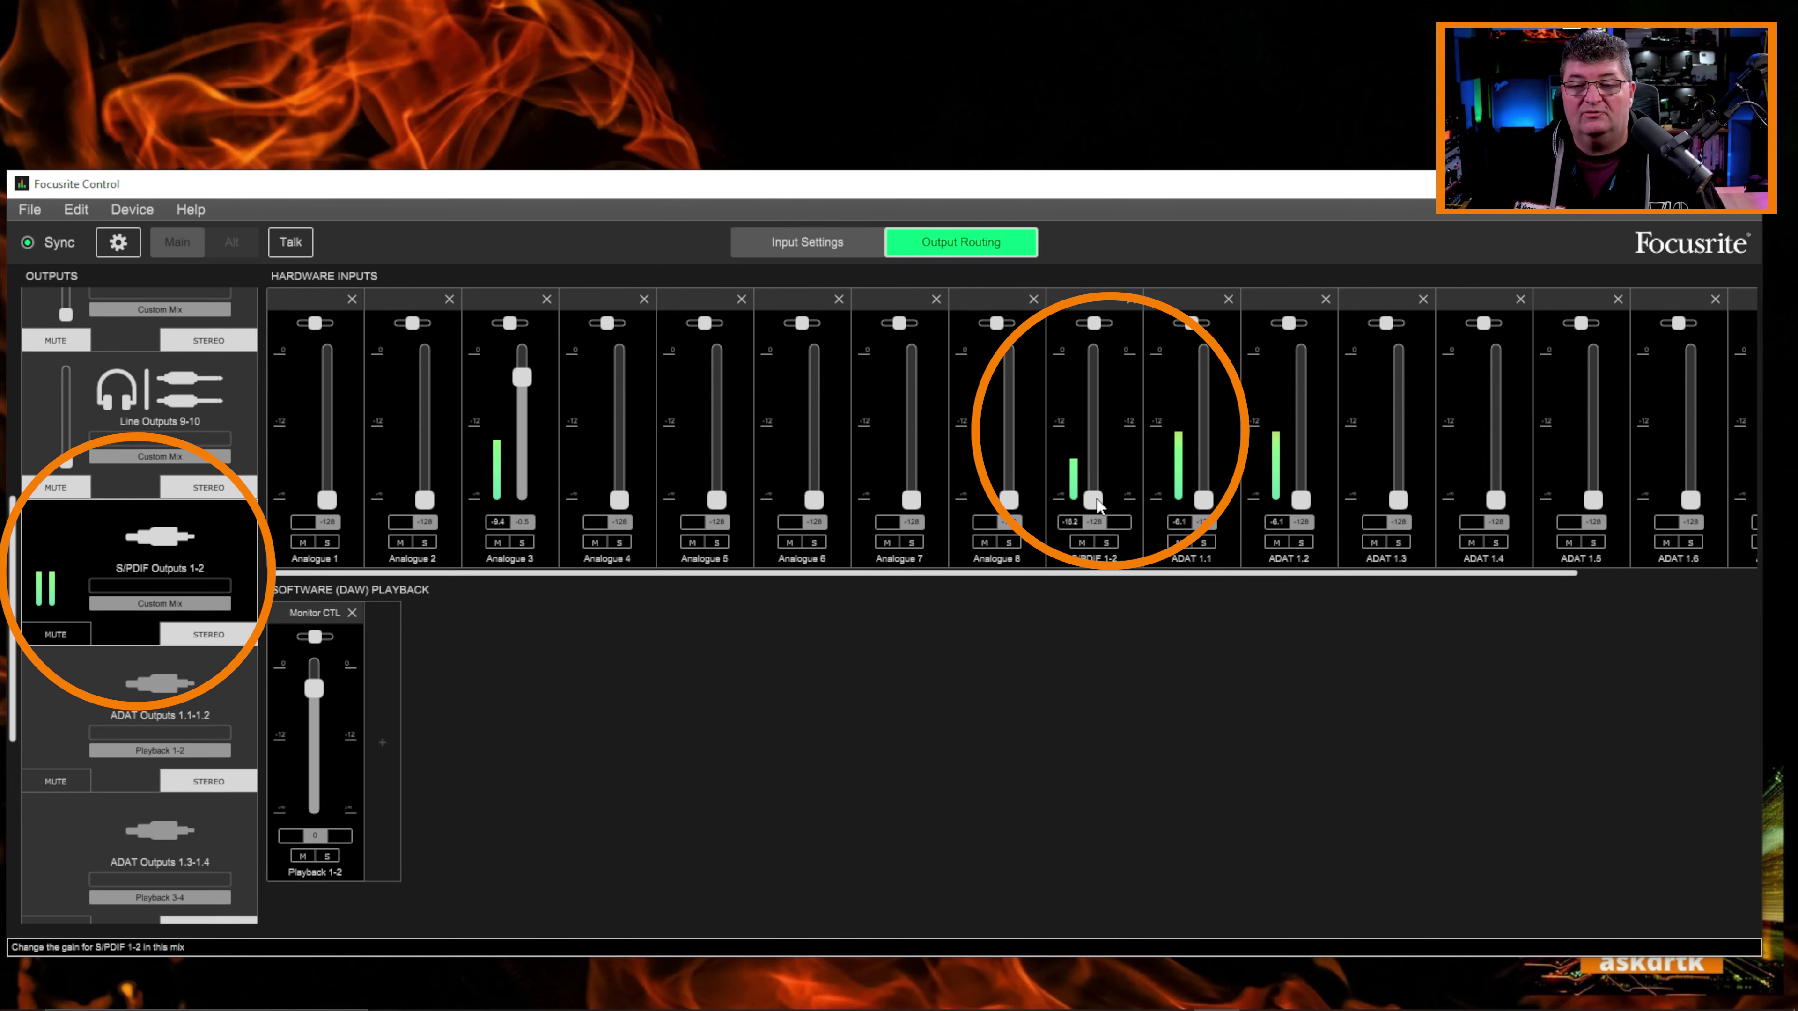
left_click_drag(1097, 505, 1096, 386)
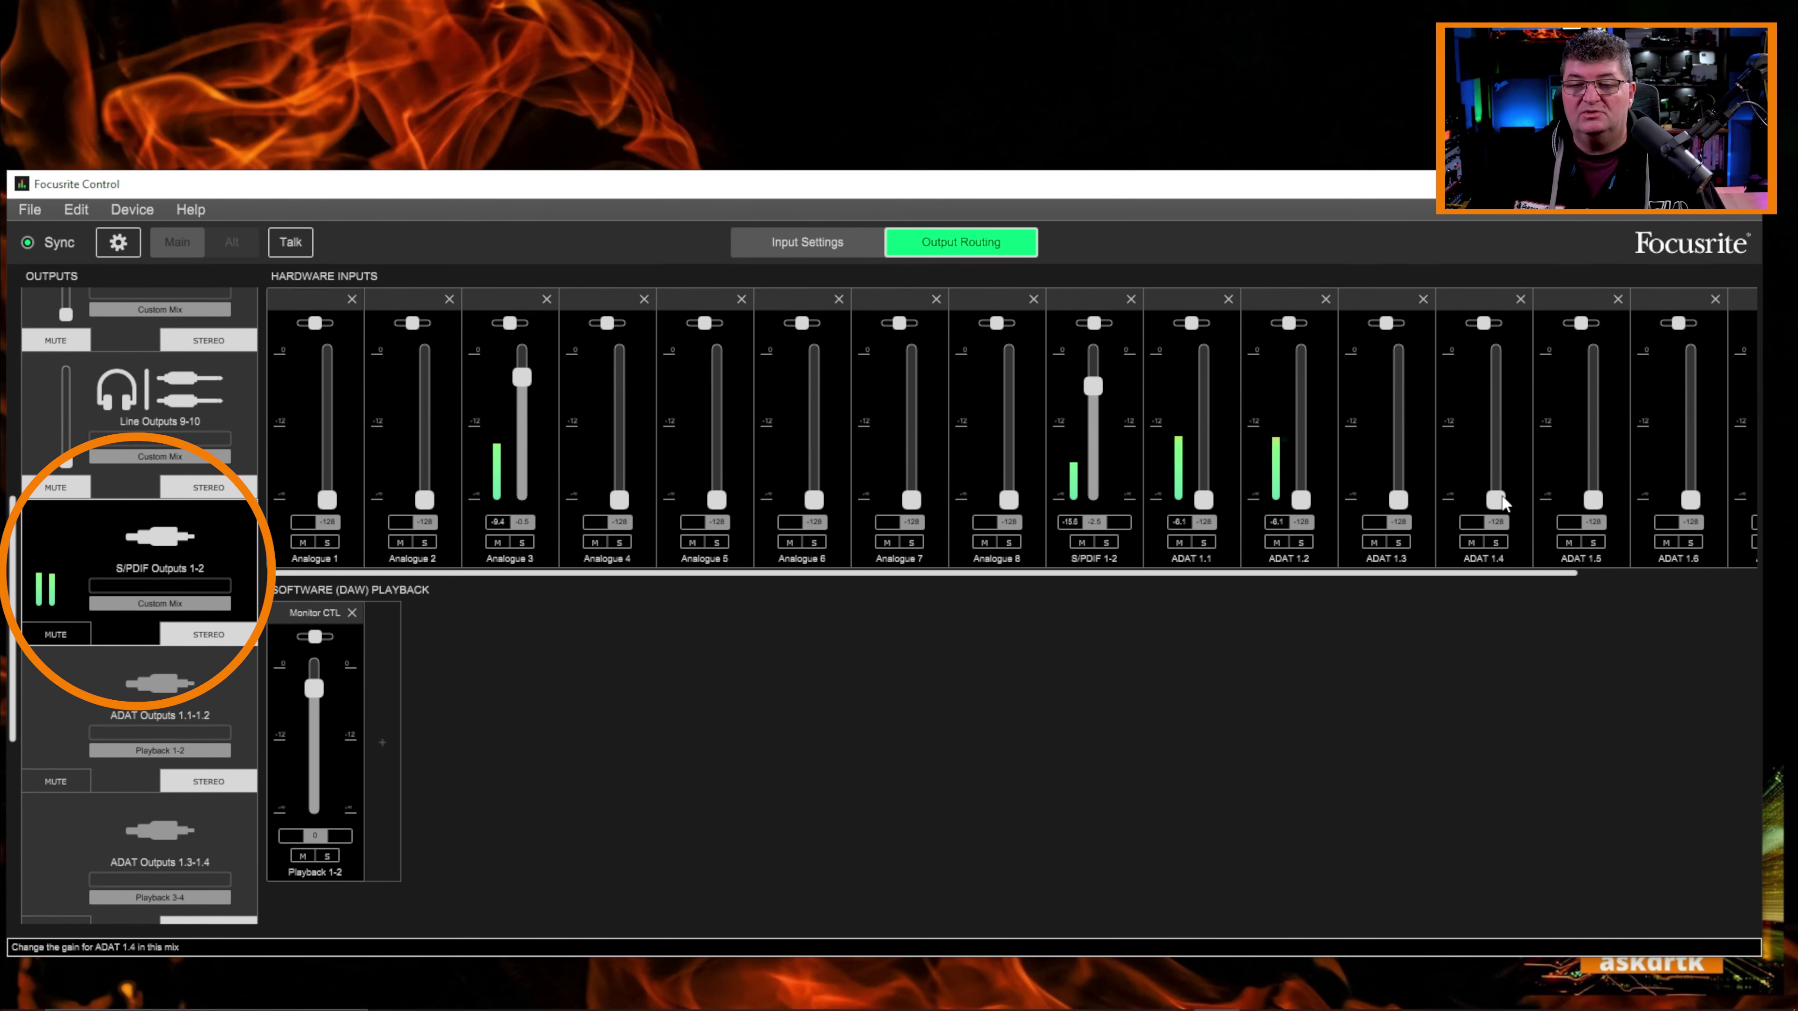
mouse_move(1502, 502)
left_mouse_down()
mouse_move(1493, 368)
mouse_move(1496, 505)
left_mouse_up()
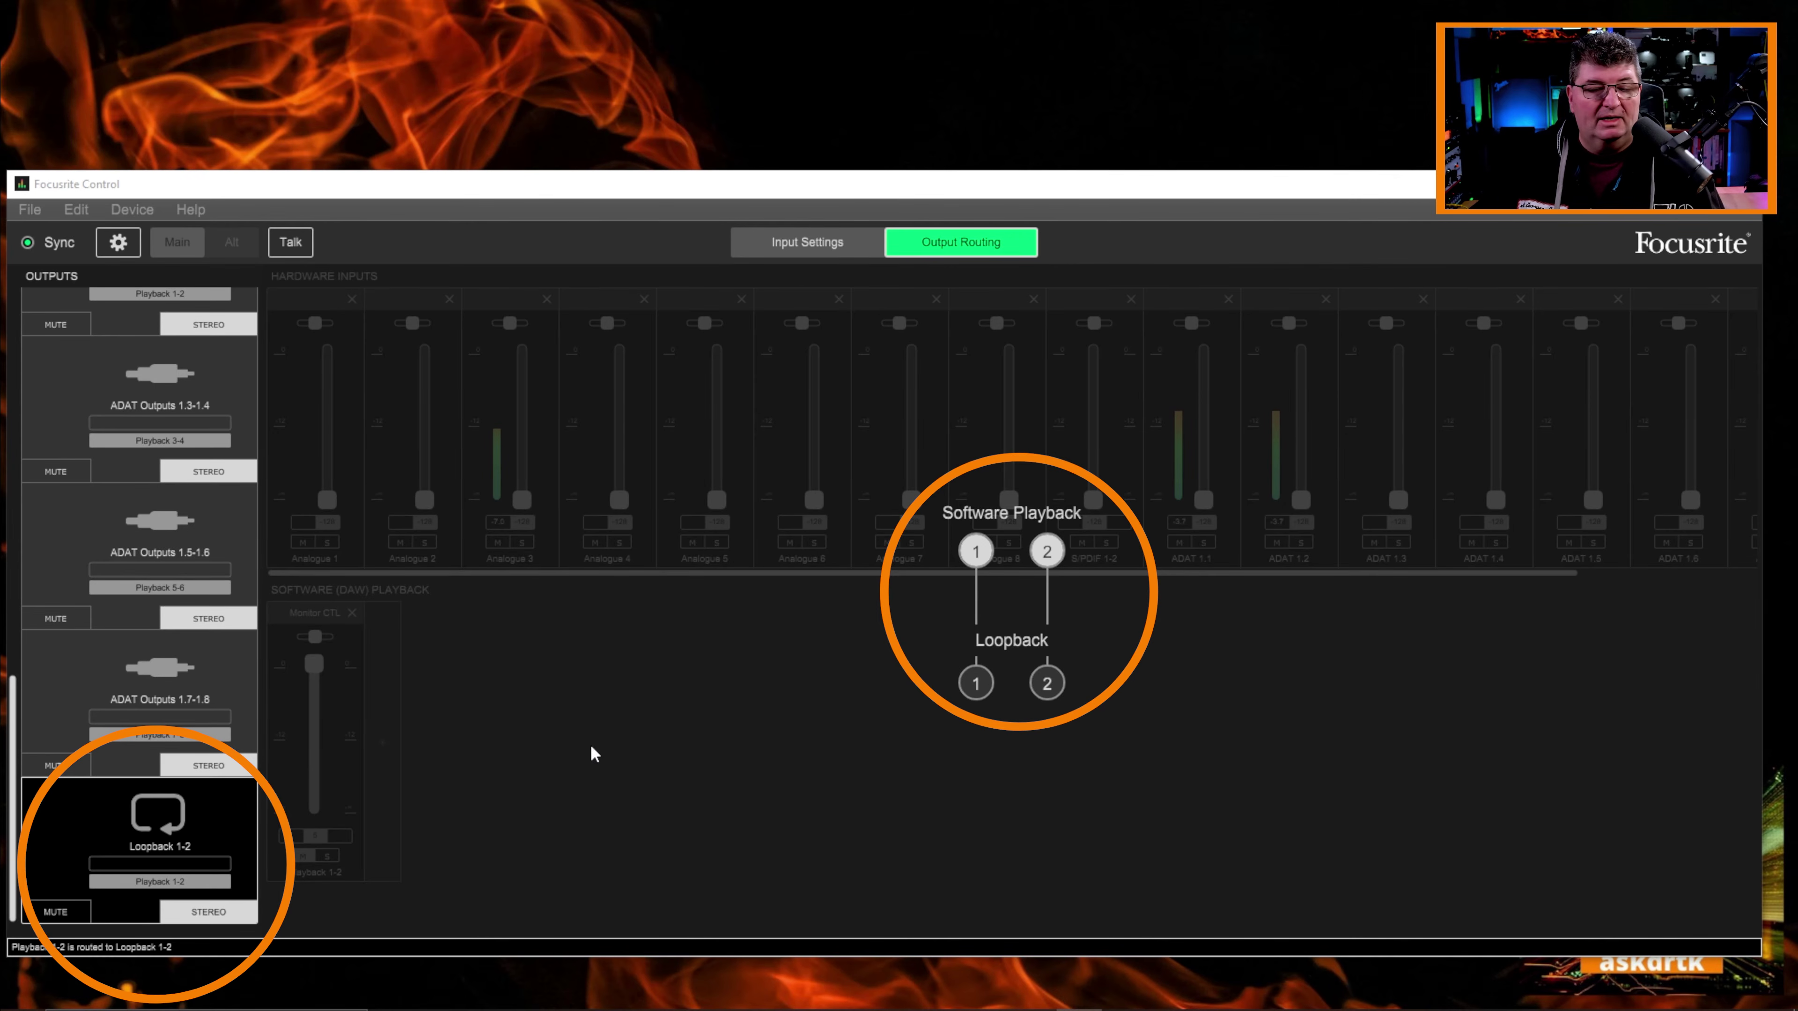
- Set the source of Loopback 1-2 to Playback (DAW) 7-8
left_click(176, 882)
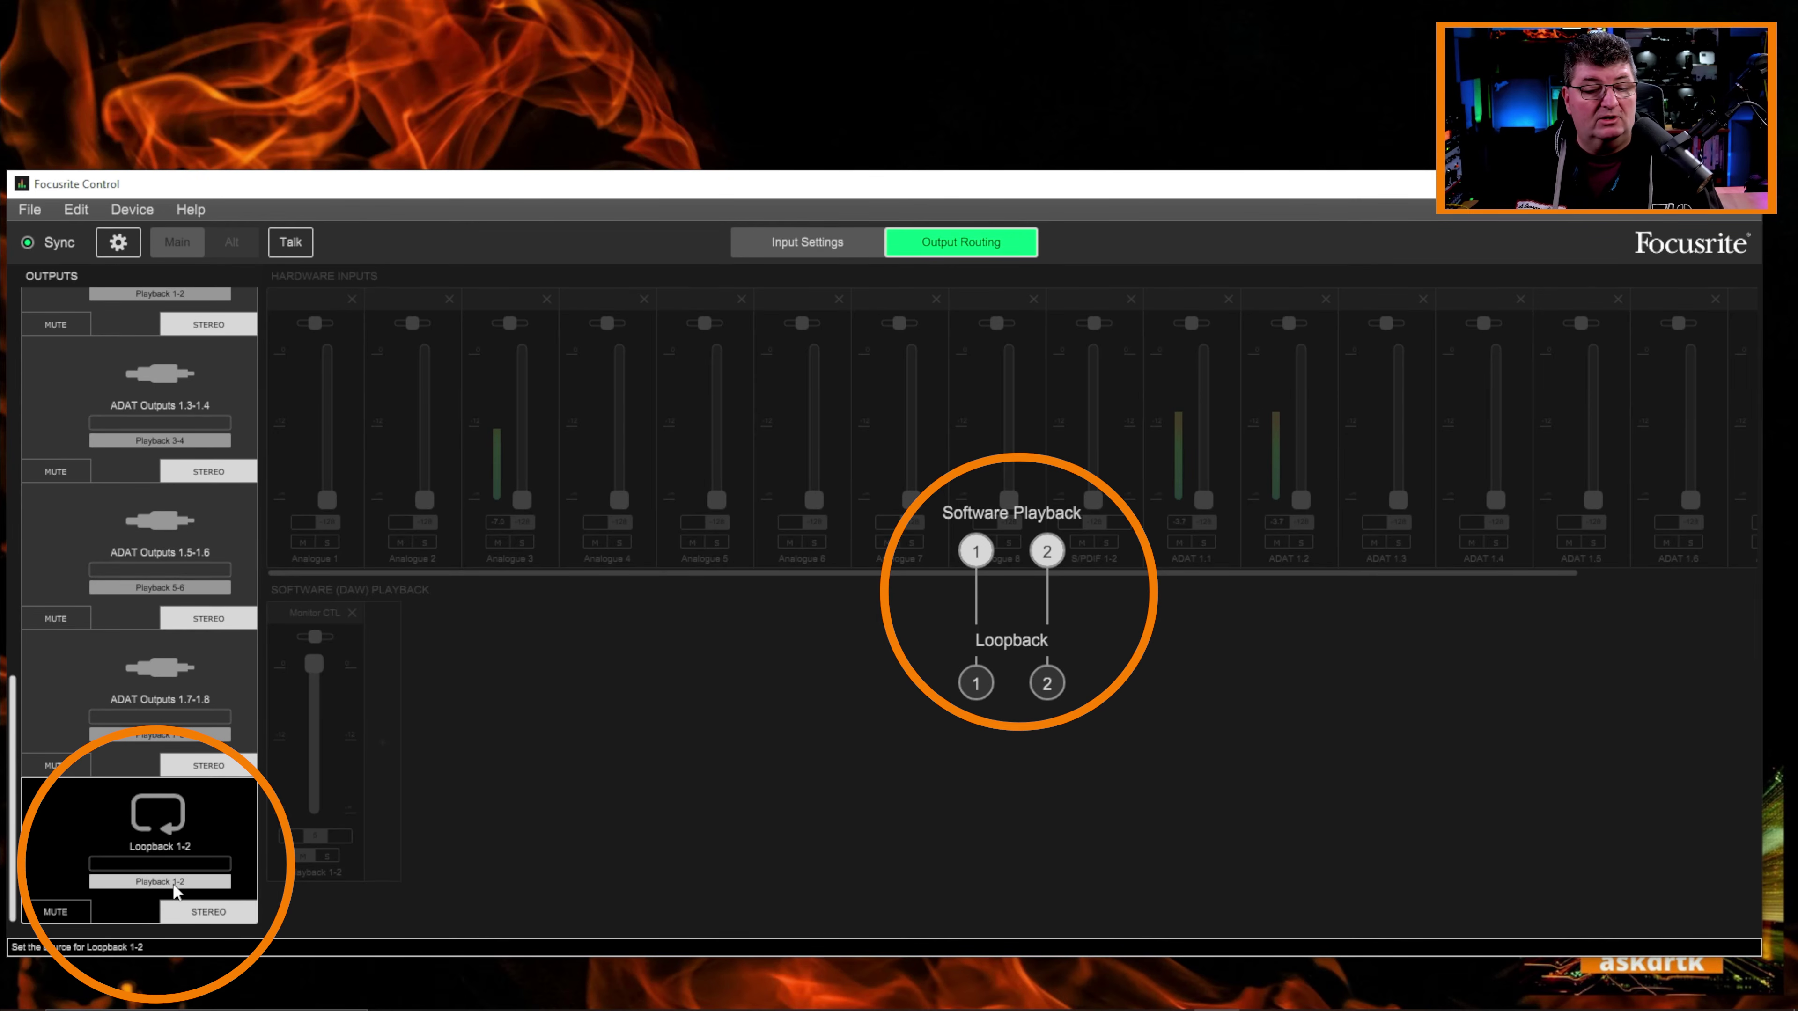
mouse_move(184, 898)
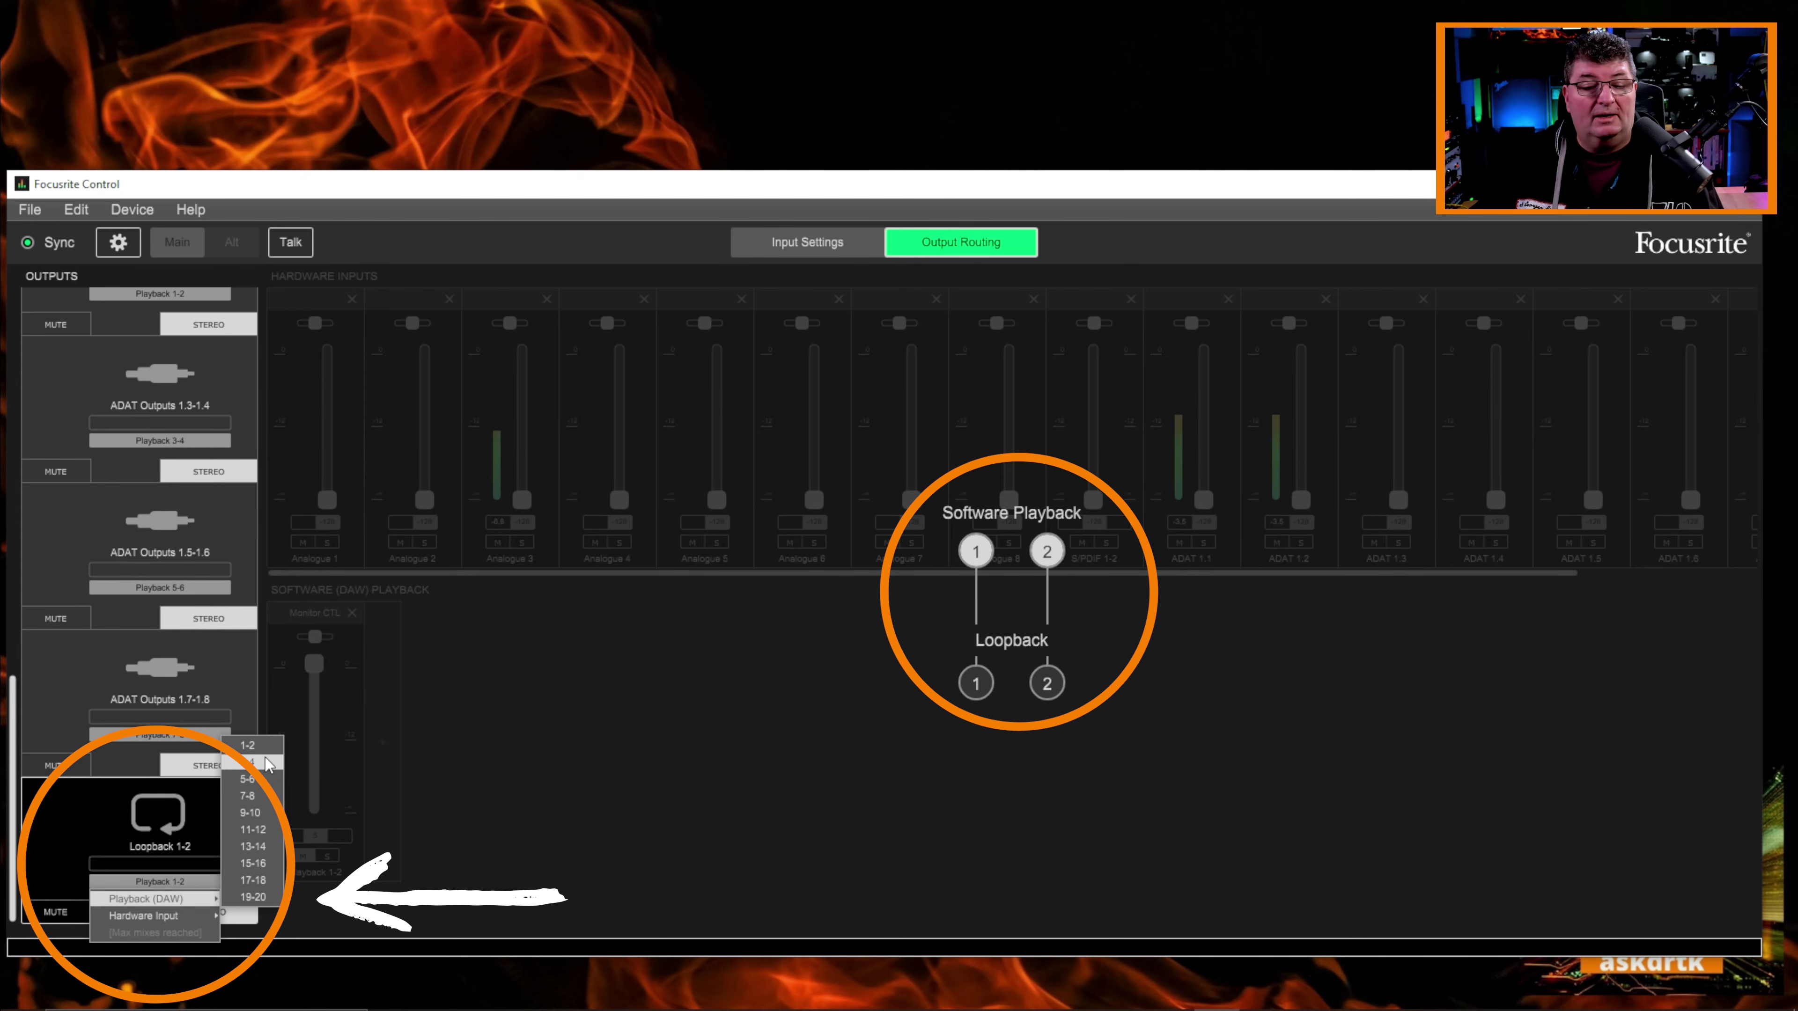
left_click(265, 797)
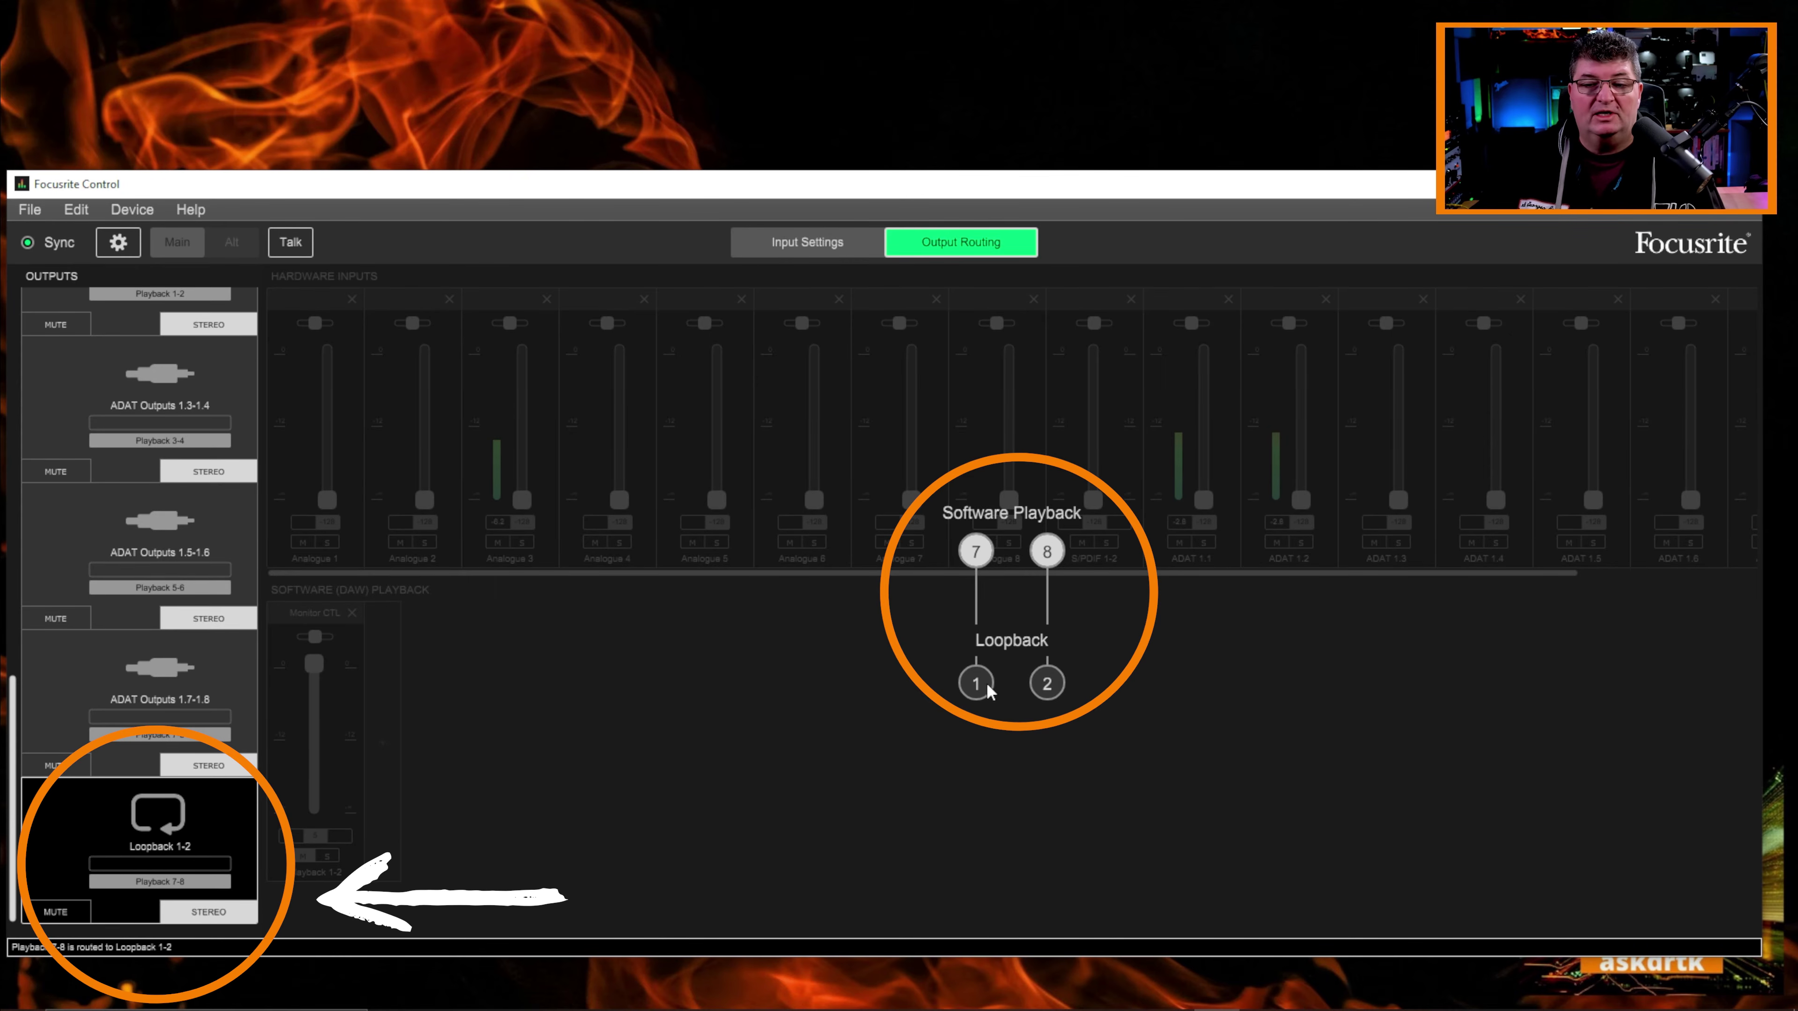
- Set the source of Loopback 1-2 to the hardware input Analogue 3-4
left_click(146, 882)
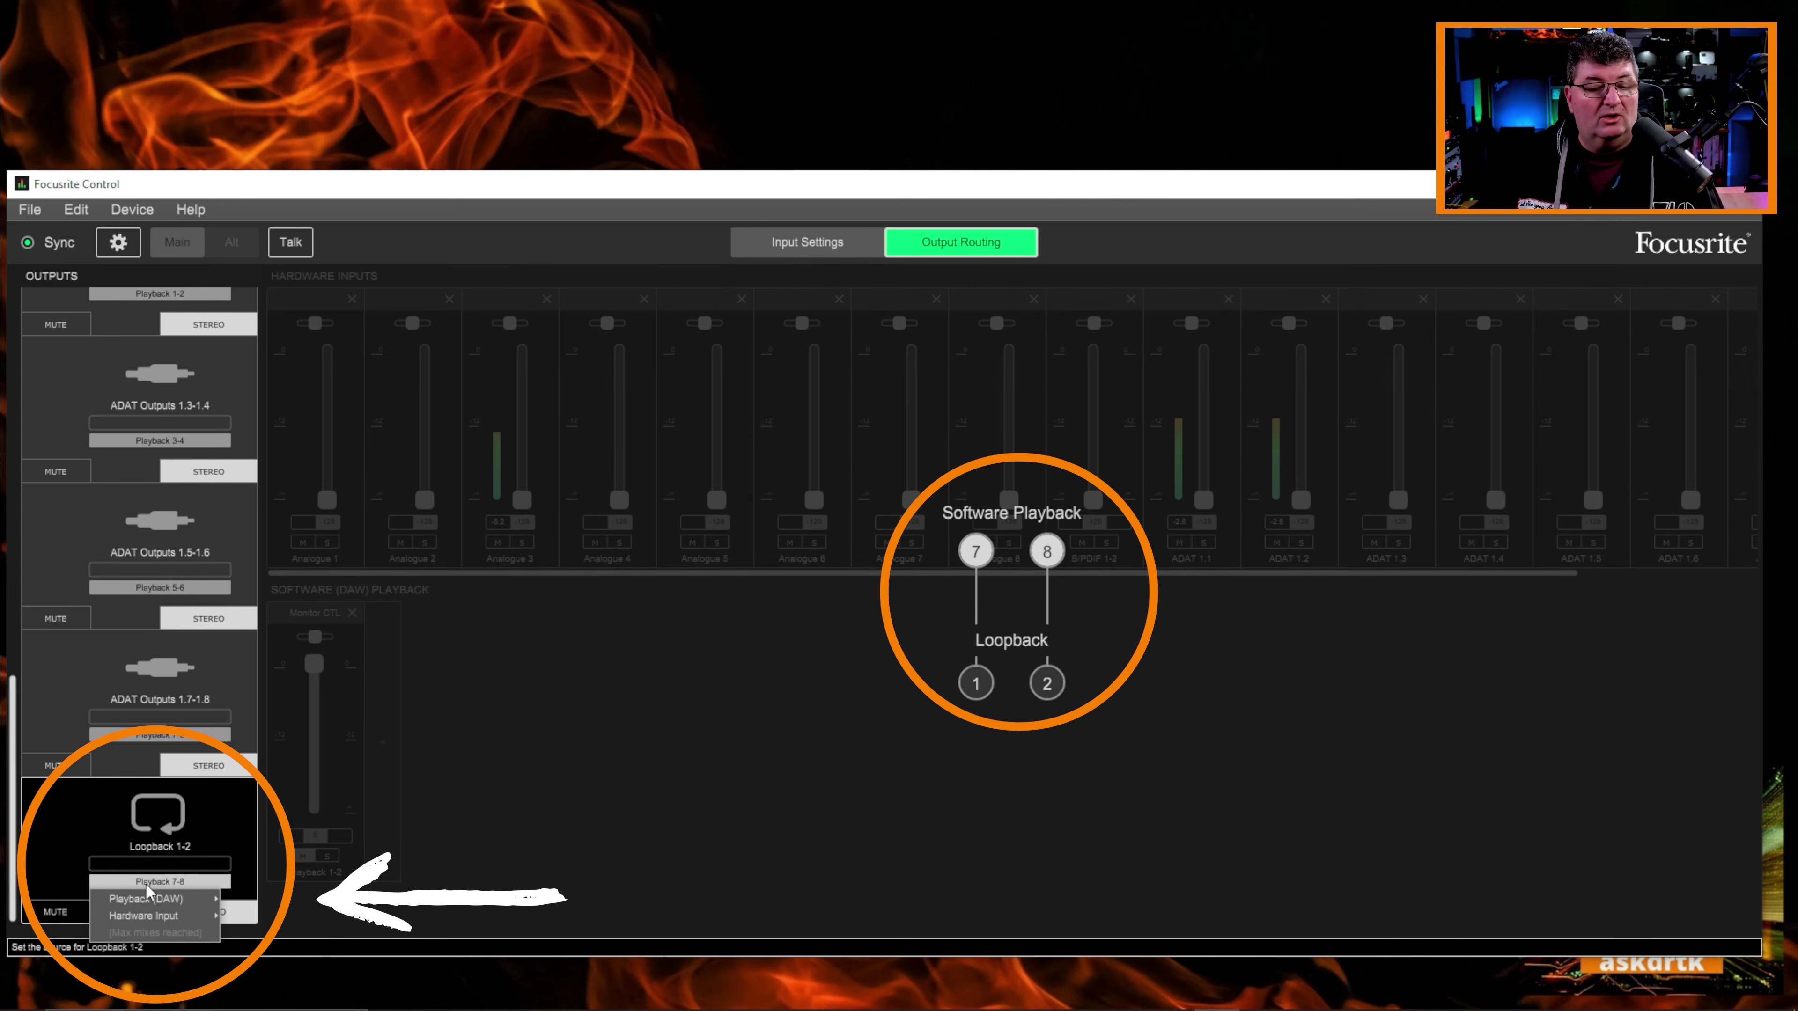
mouse_move(154, 913)
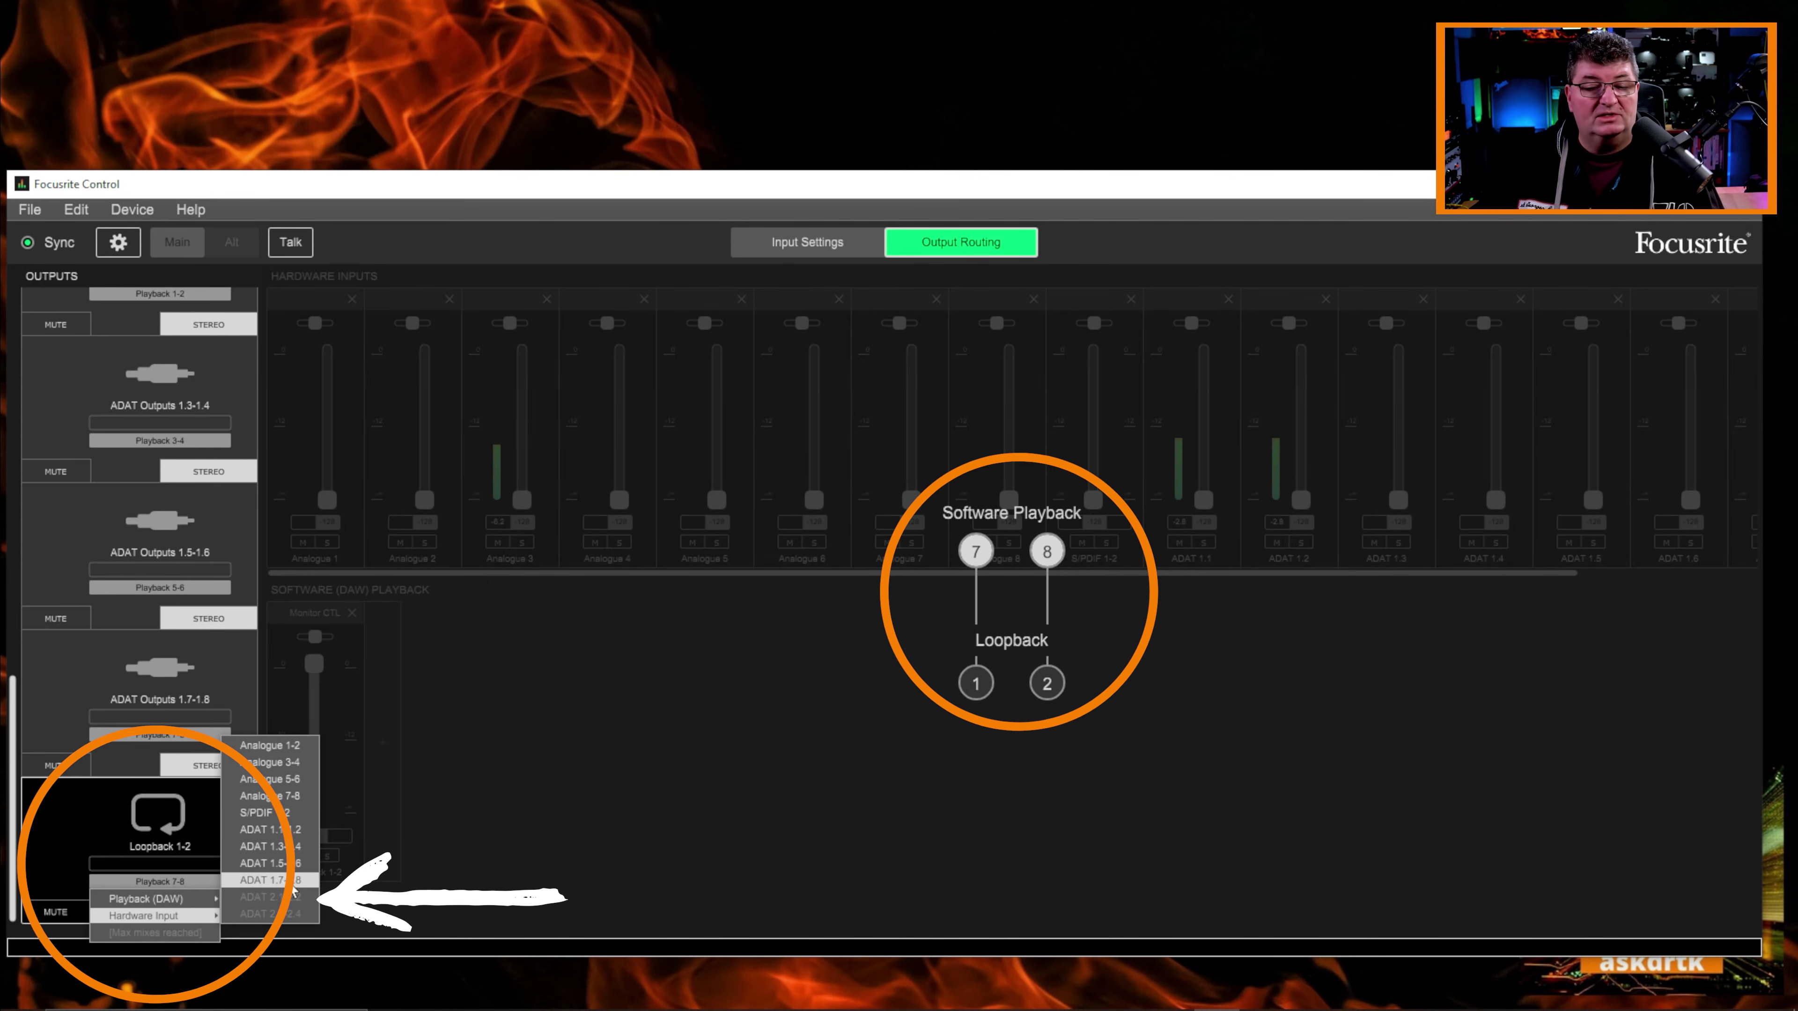
left_click(295, 765)
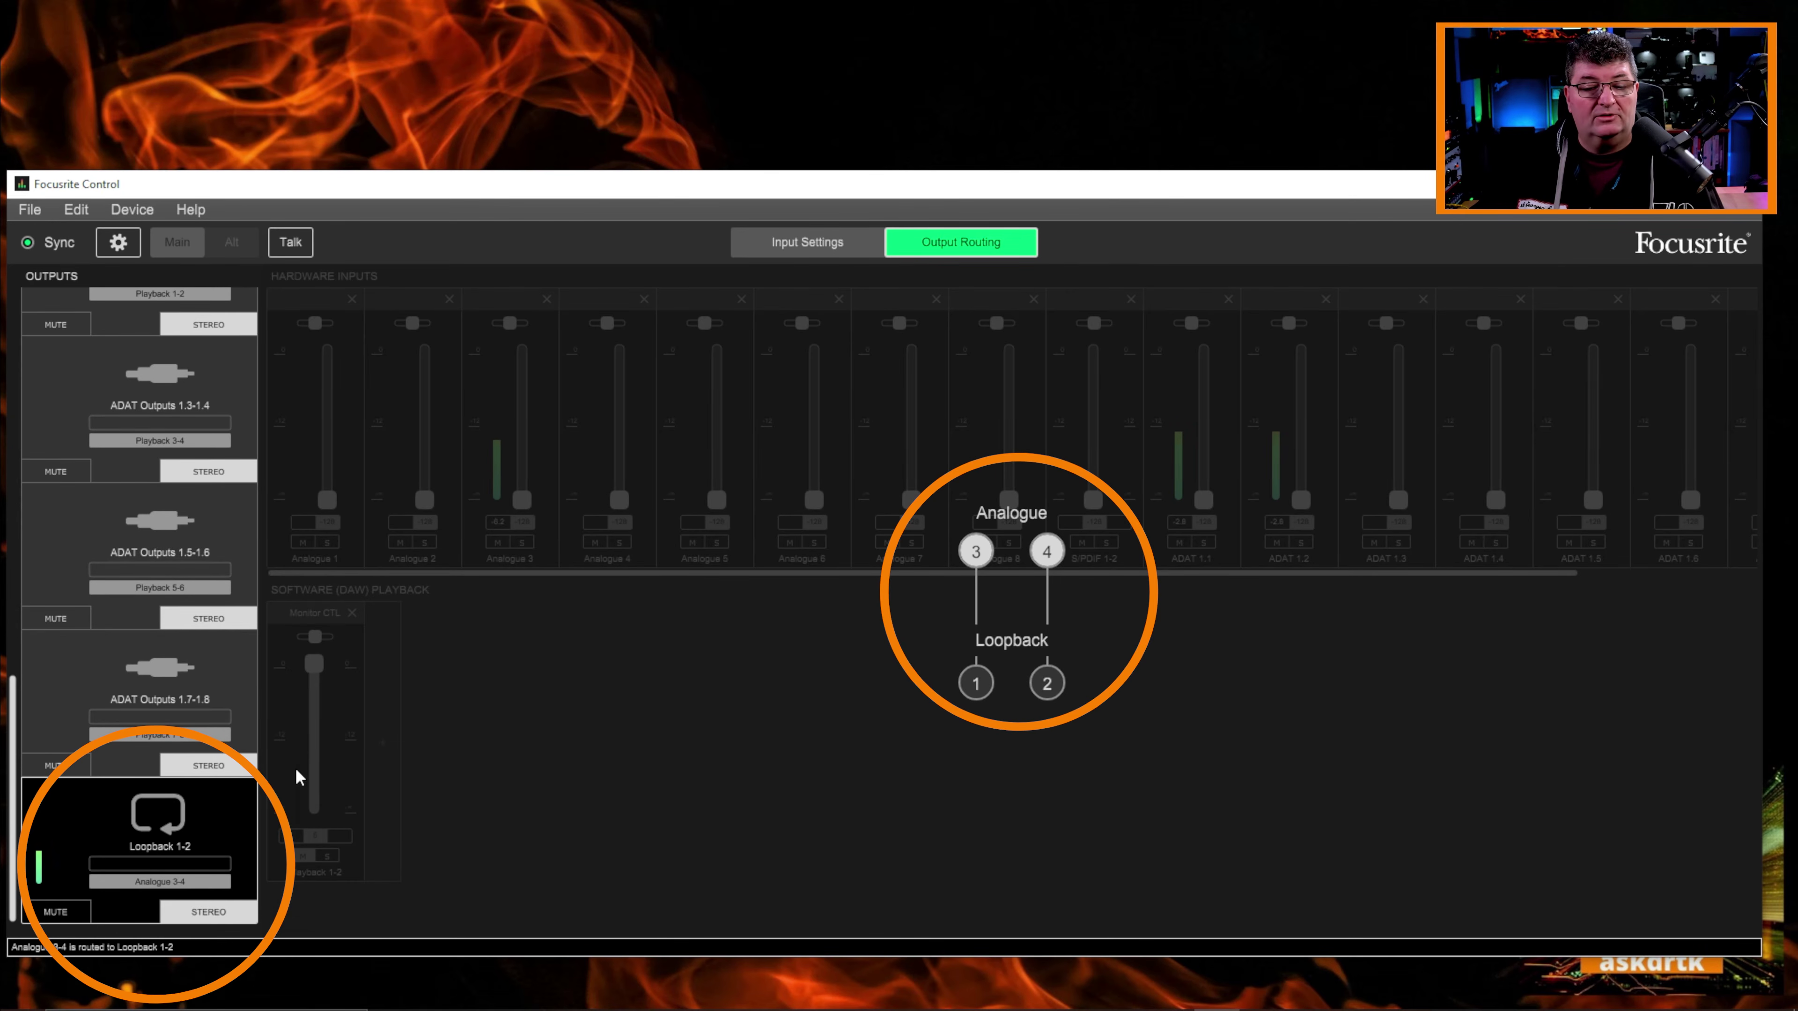